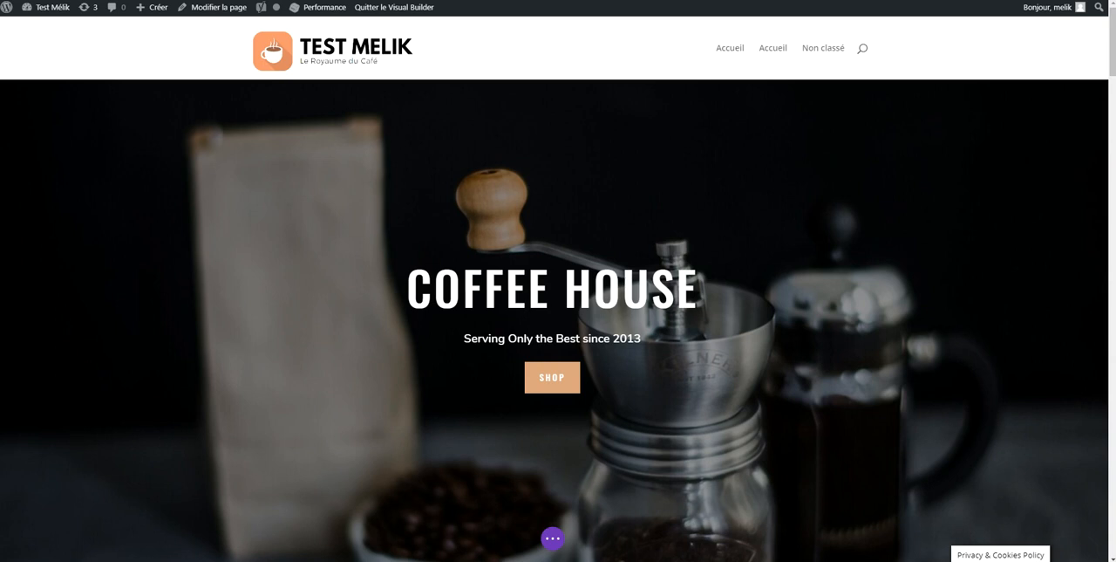
Open the site's home page in a private browsing window and look at its public version
mouse_move(704, 374)
key(ctrl+shift+n)
key(ctrl+v)
key(Return)
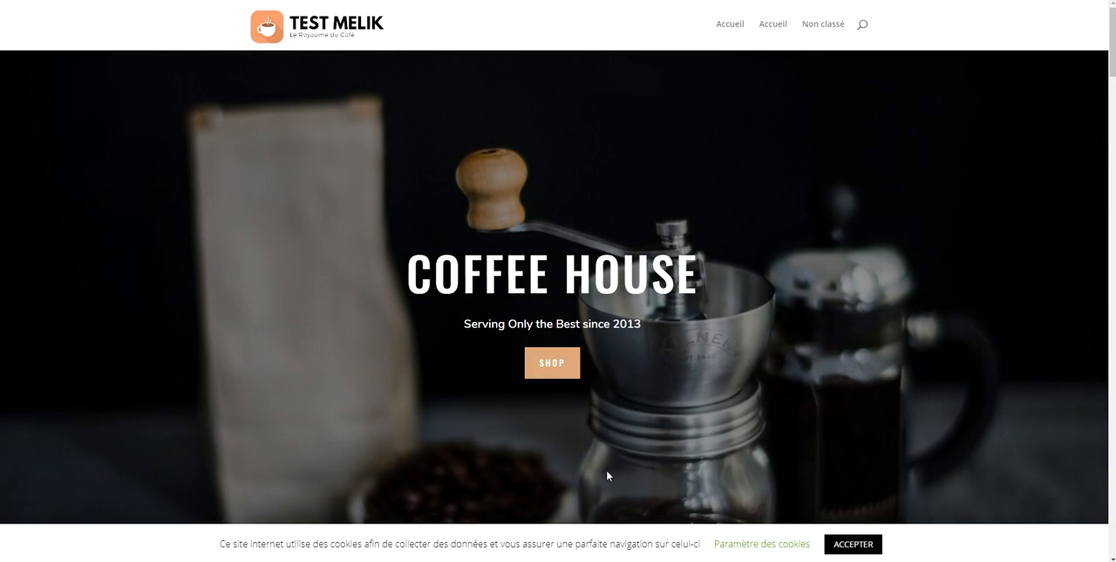
scroll(570, 469, down, 3)
scroll(523, 428, up, 3)
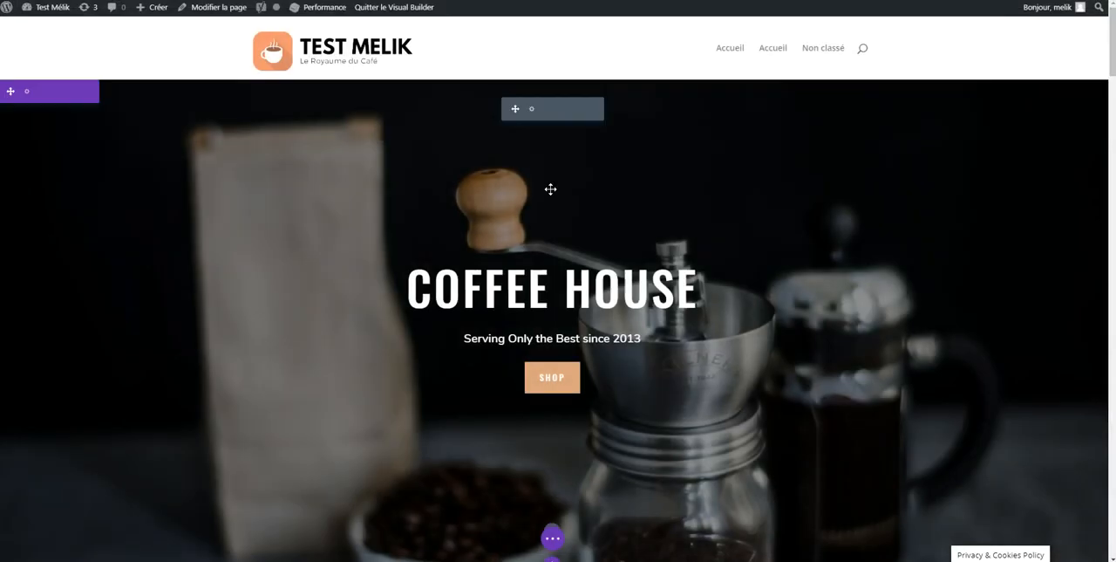
Look over the Coffee House header and the first coffee sections of the page in the visual builder
scroll(551, 187, down, 2)
scroll(496, 221, up, 2)
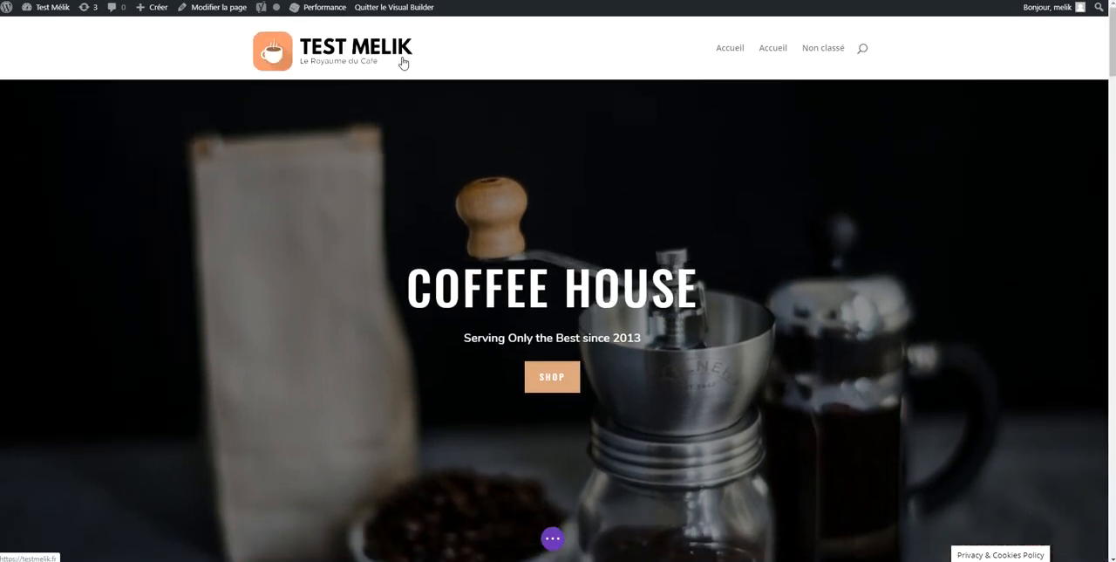
scroll(553, 386, down, 3)
scroll(407, 145, up, 3)
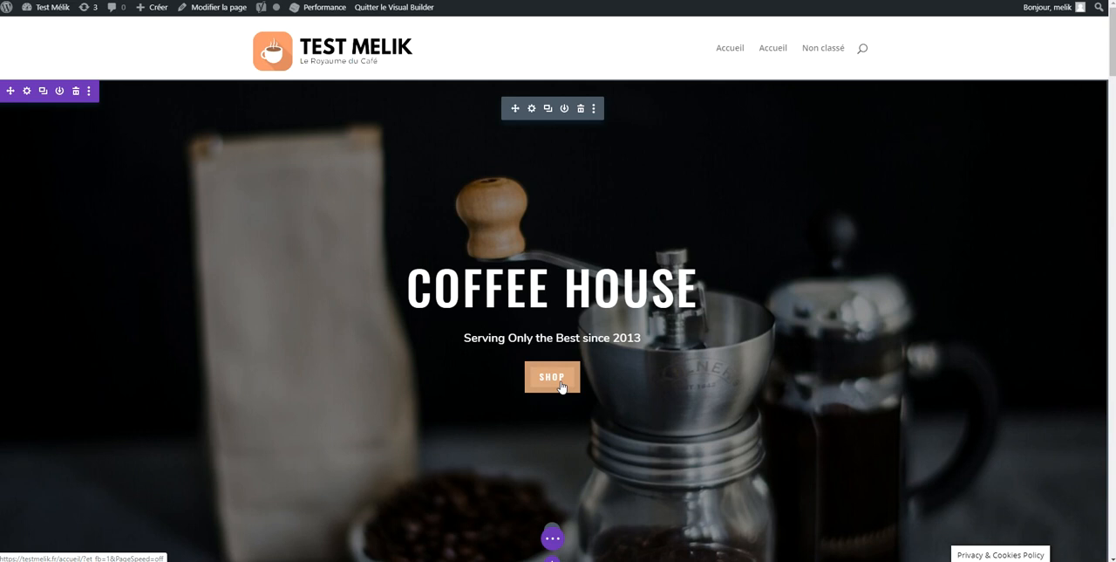
scroll(584, 375, down, 6)
scroll(609, 346, down, 6)
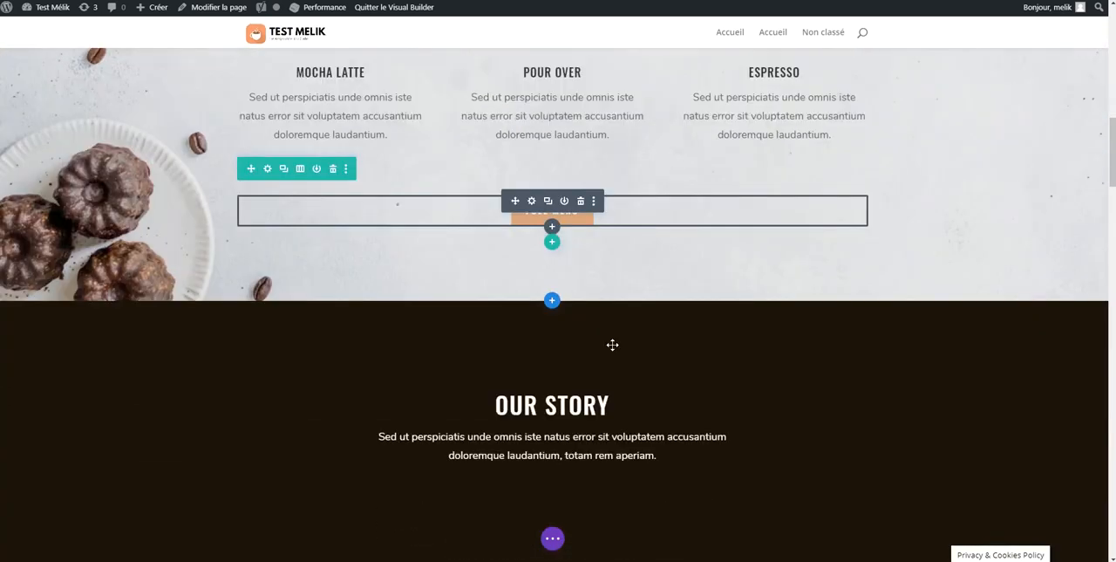
scroll(612, 344, down, 2)
scroll(615, 349, up, 10)
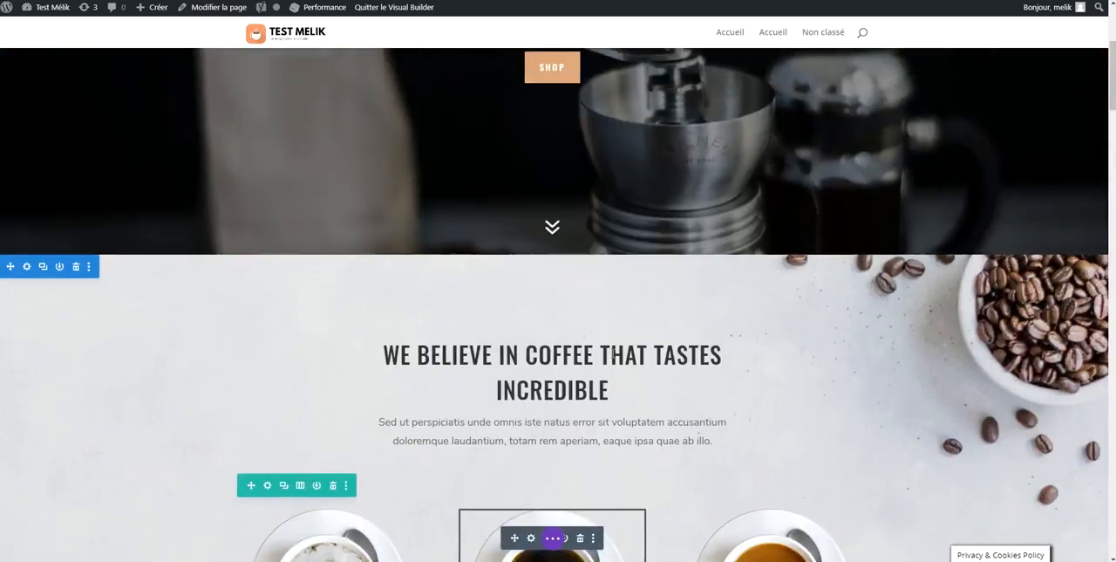
scroll(614, 354, up, 5)
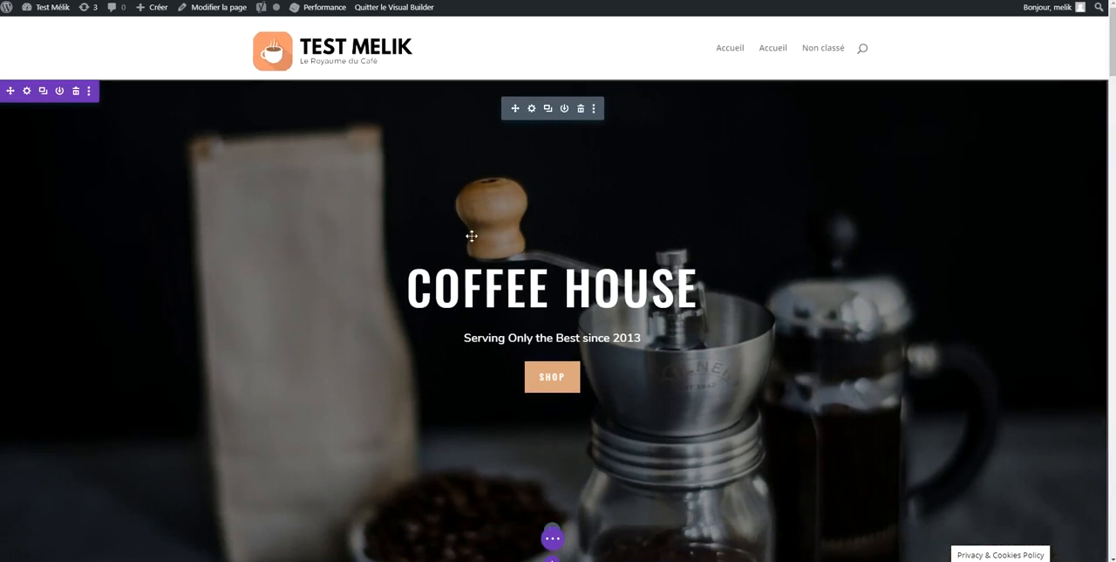
Examine the whole home page layout from the Coffee House header down to the contact section and footer
scroll(471, 237, down, 5)
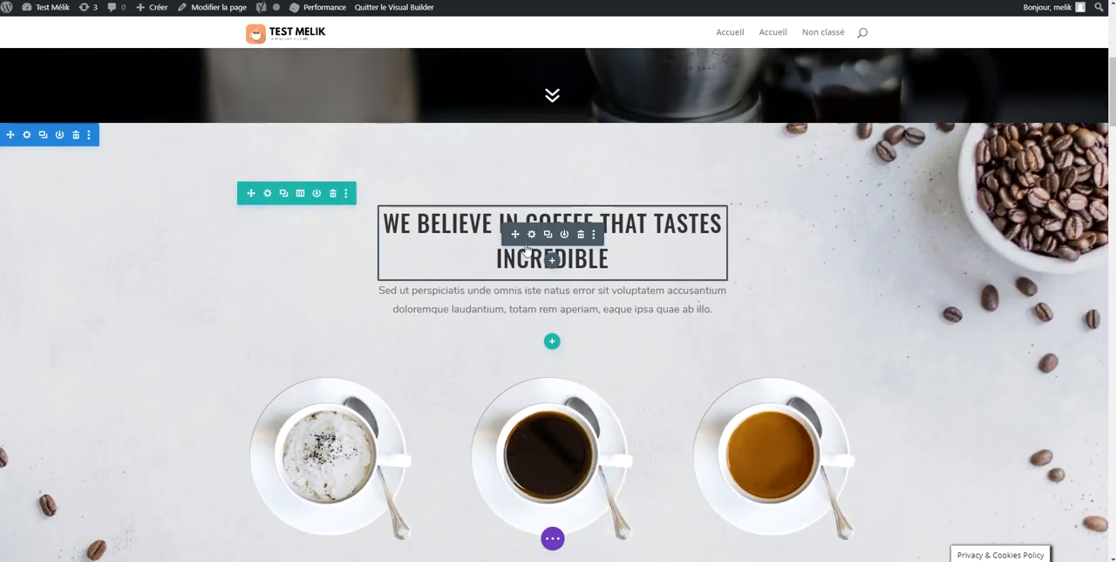
scroll(523, 280, down, 3)
scroll(524, 279, up, 2)
scroll(521, 281, down, 1)
scroll(522, 280, down, 6)
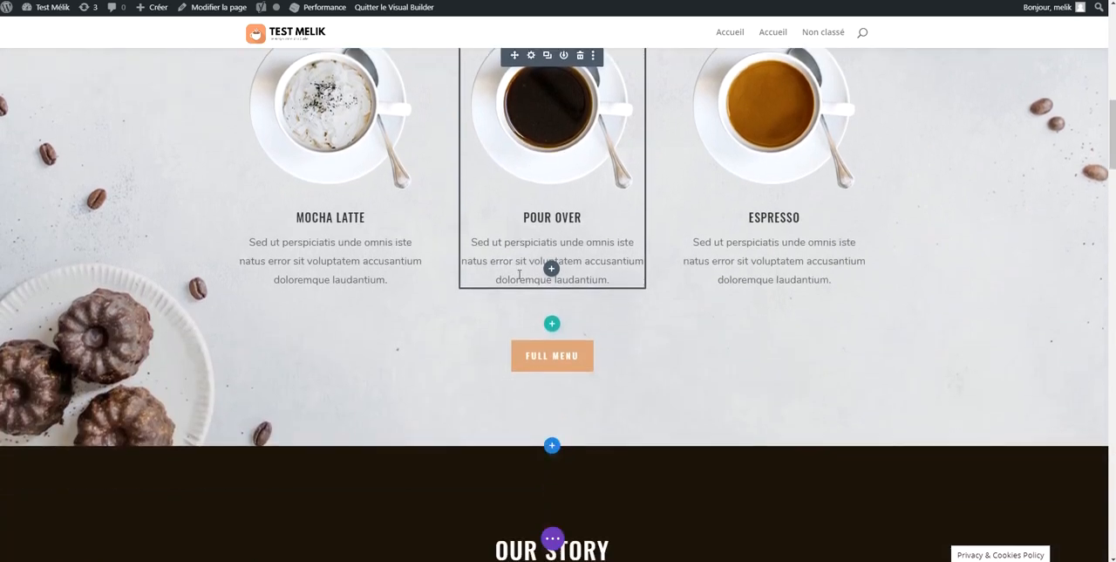
scroll(513, 236, down, 3)
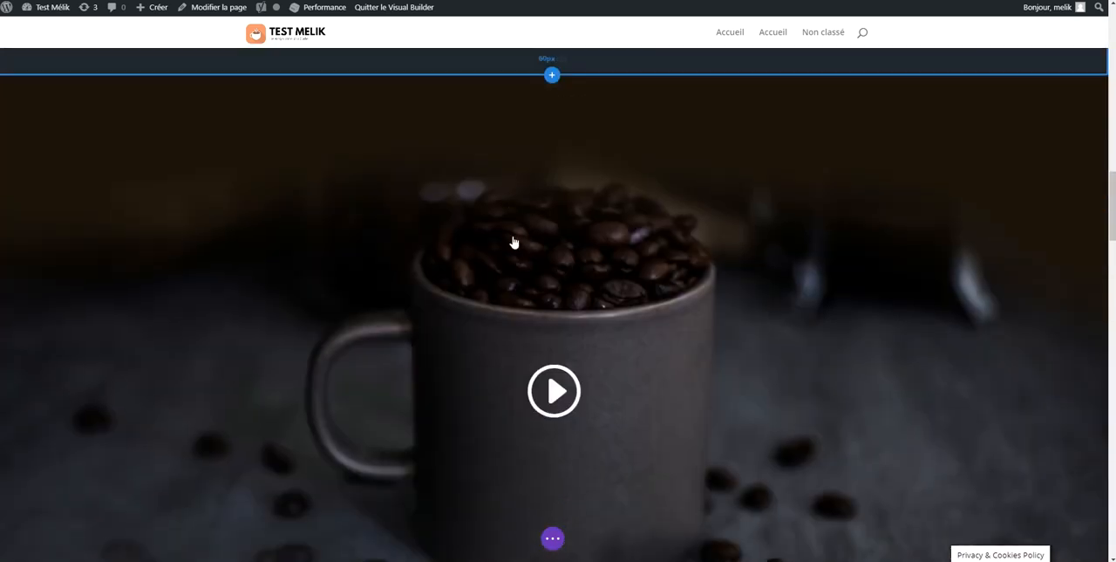
scroll(513, 241, down, 1)
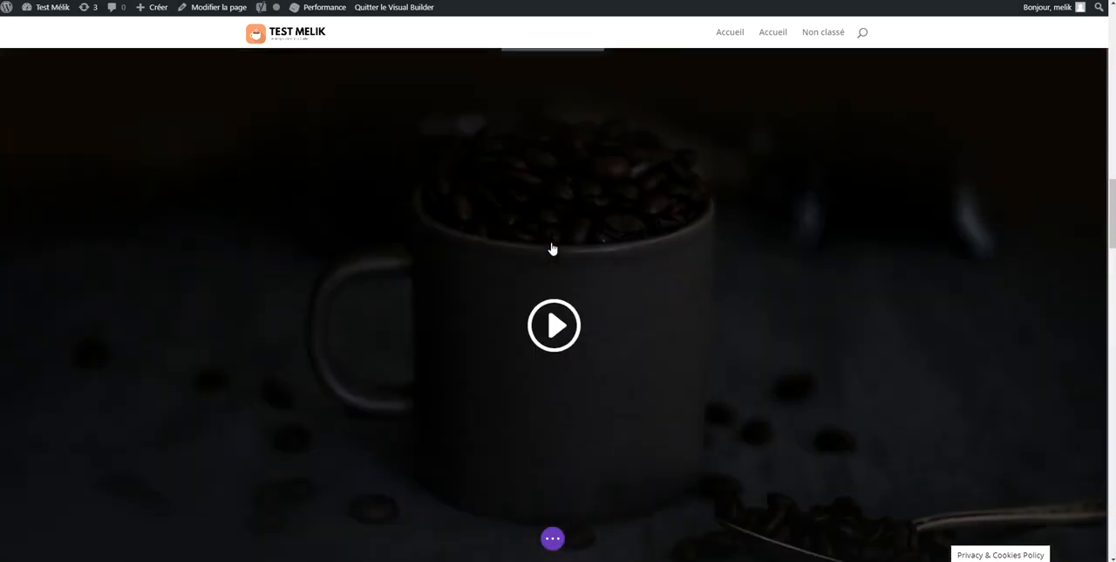
scroll(550, 247, down, 8)
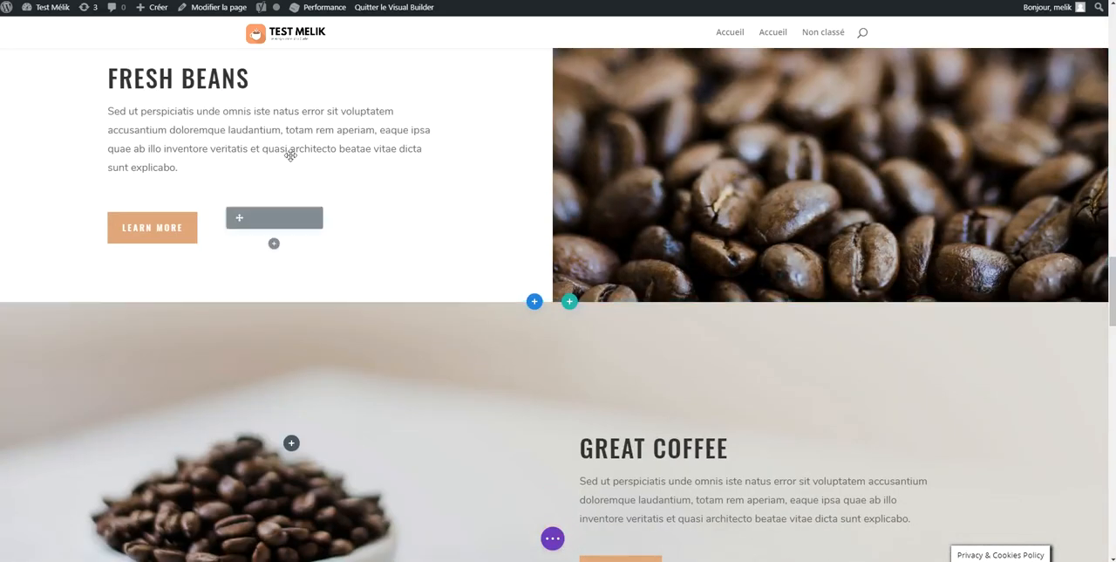
scroll(542, 231, down, 8)
scroll(542, 225, down, 10)
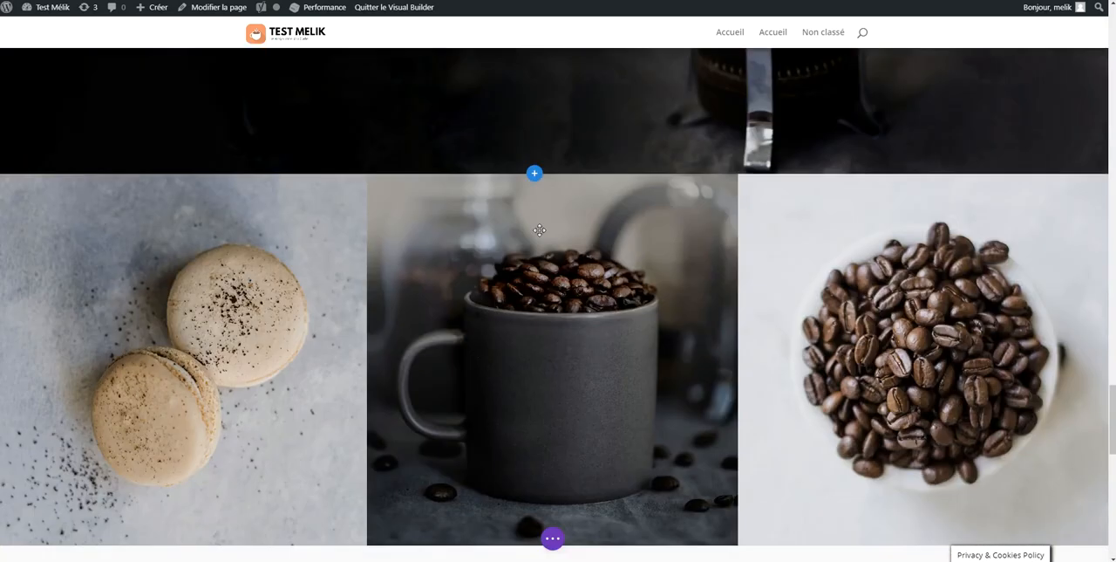
scroll(538, 231, down, 2)
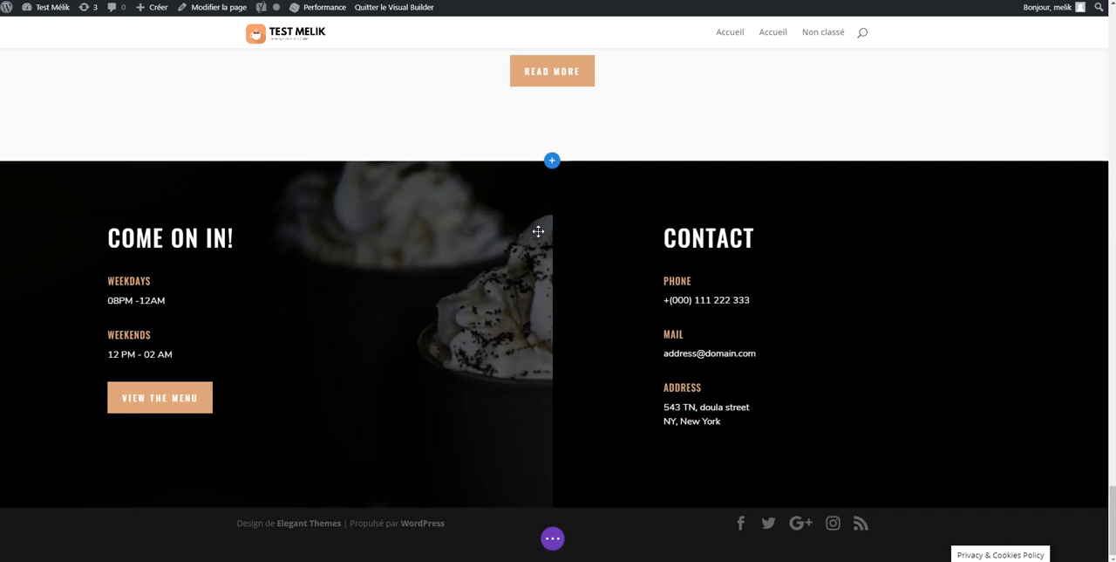
mouse_move(574, 221)
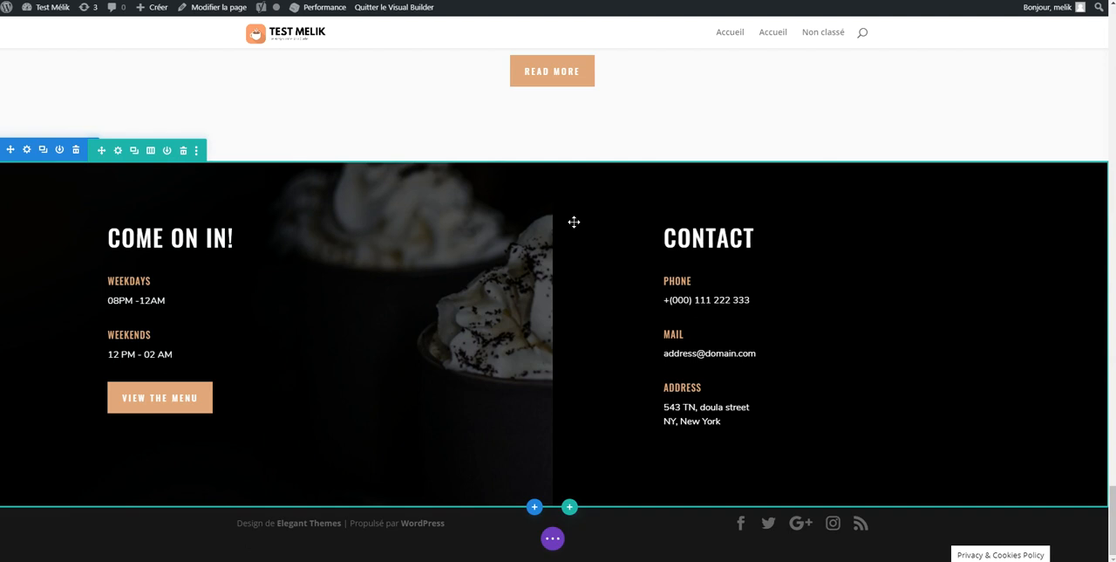
Review the page's sections from the contact section back up to the Coffee House header
scroll(574, 221, up, 15)
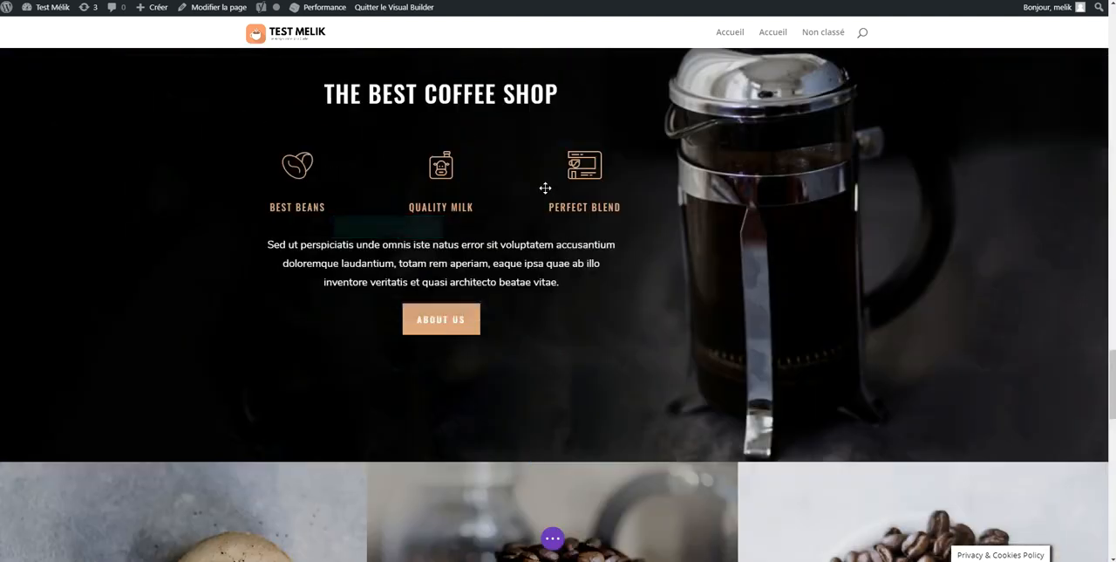
scroll(590, 222, up, 15)
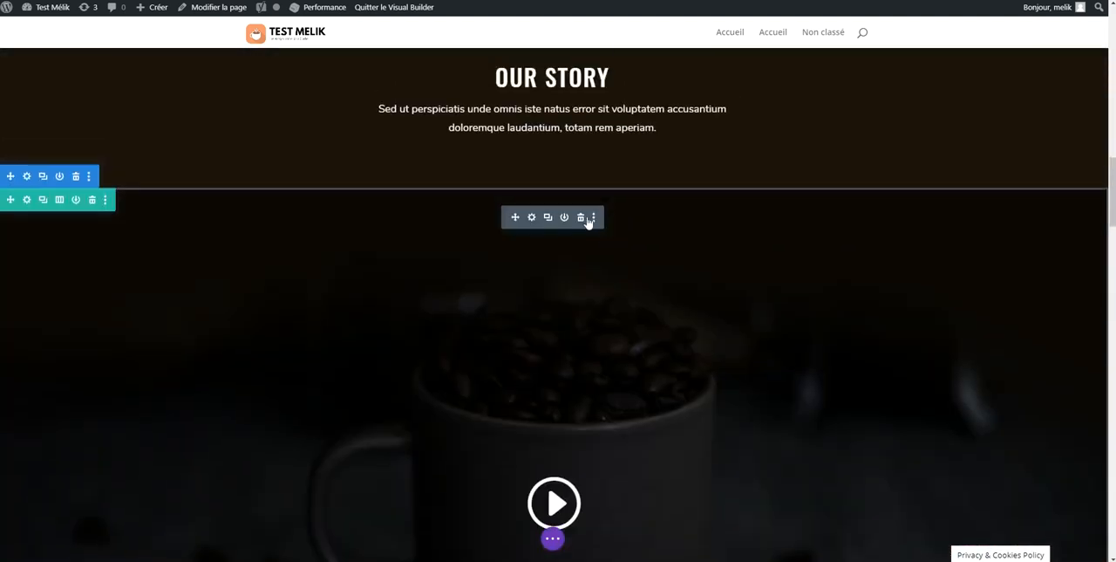
scroll(607, 218, up, 12)
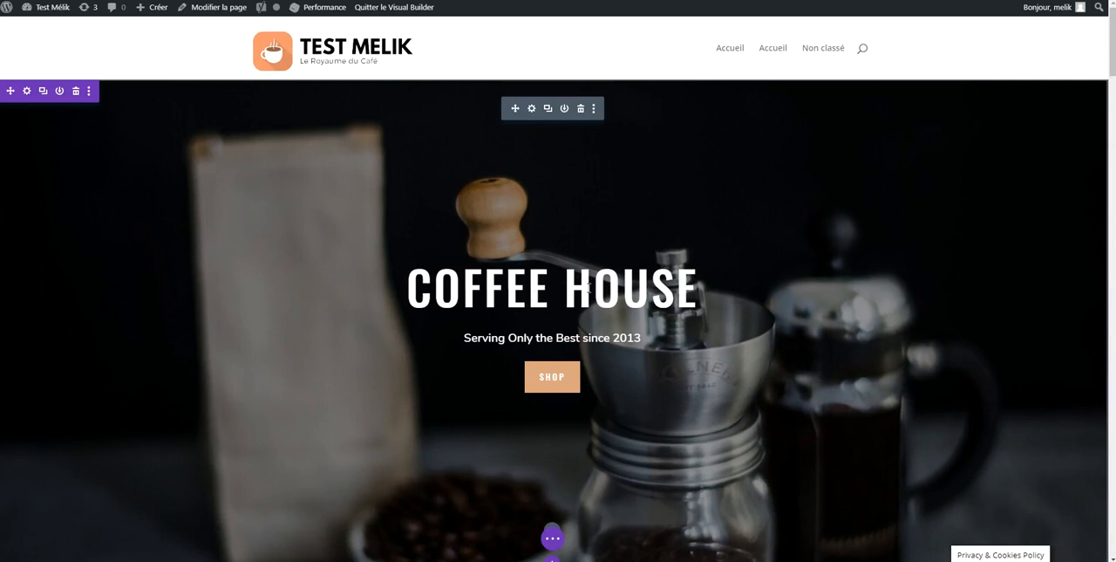
scroll(589, 284, down, 6)
scroll(589, 287, down, 4)
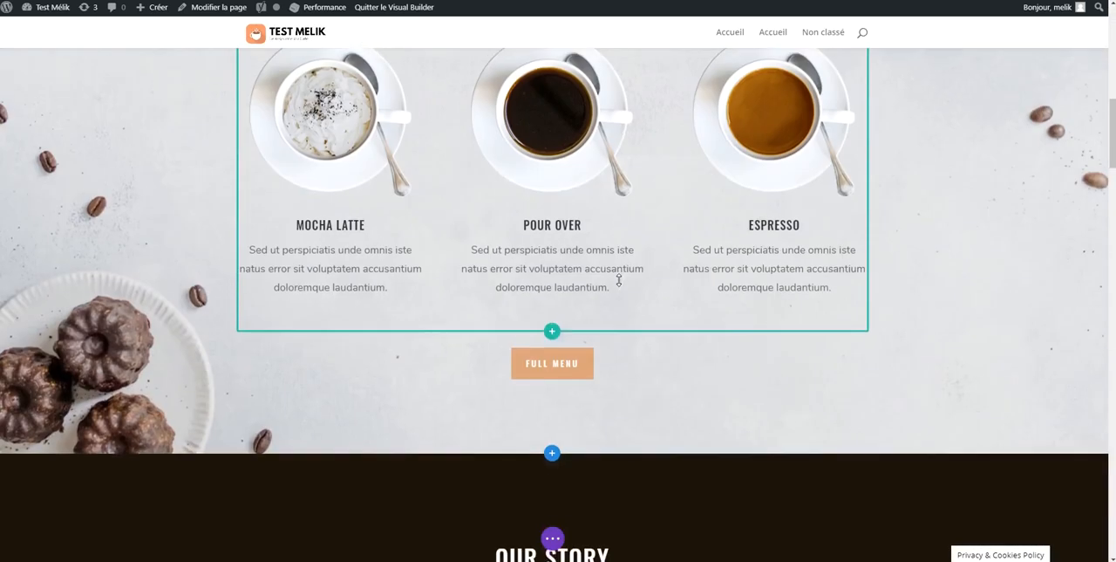
scroll(618, 279, up, 7)
scroll(621, 272, up, 2)
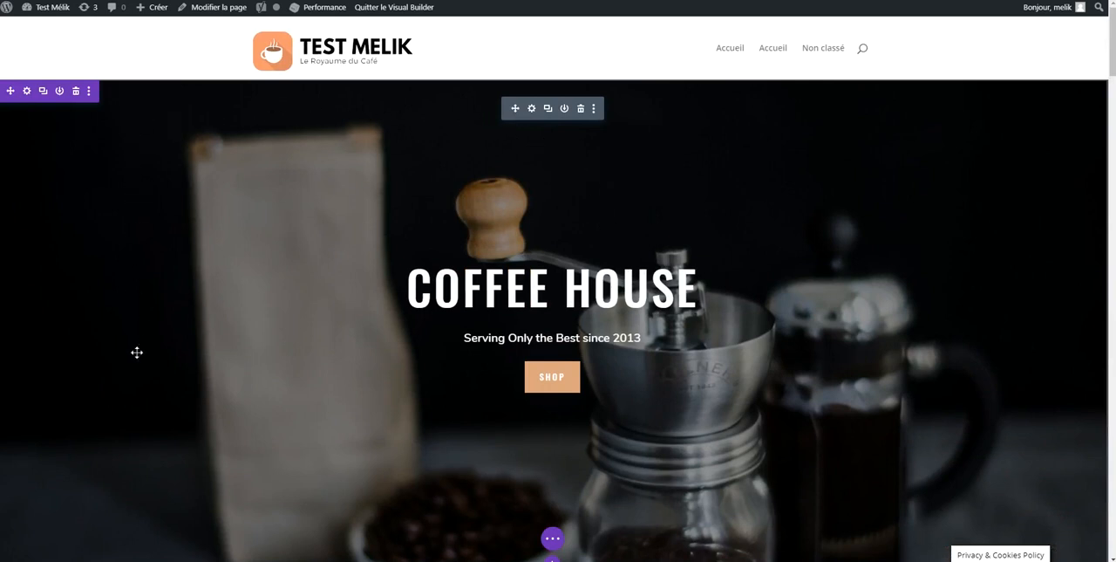
Duplicate the Coffee House header section and undo the duplication
mouse_move(36, 93)
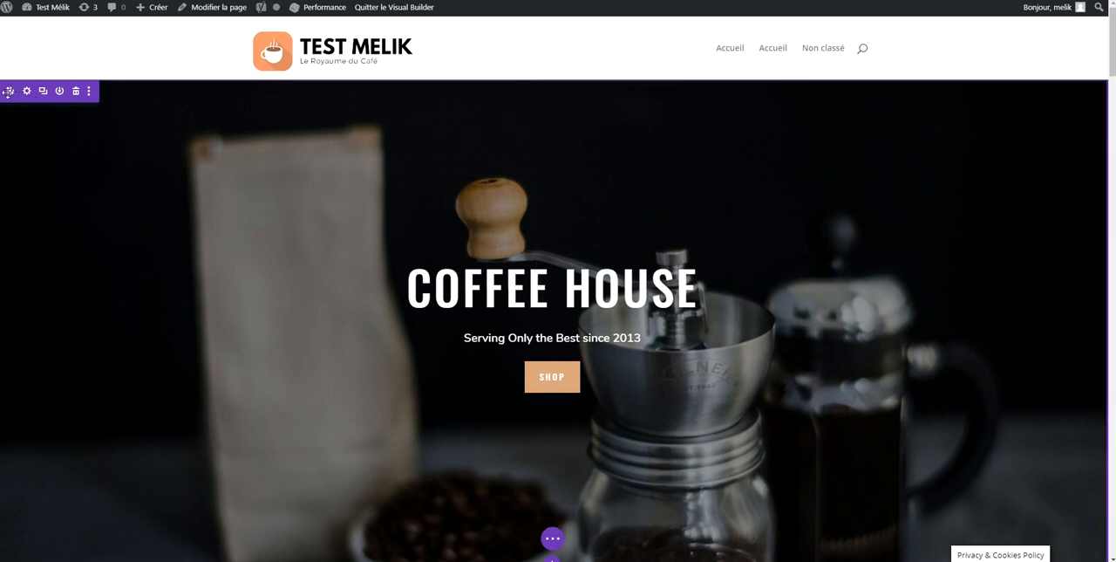
drag(10, 90, 58, 82)
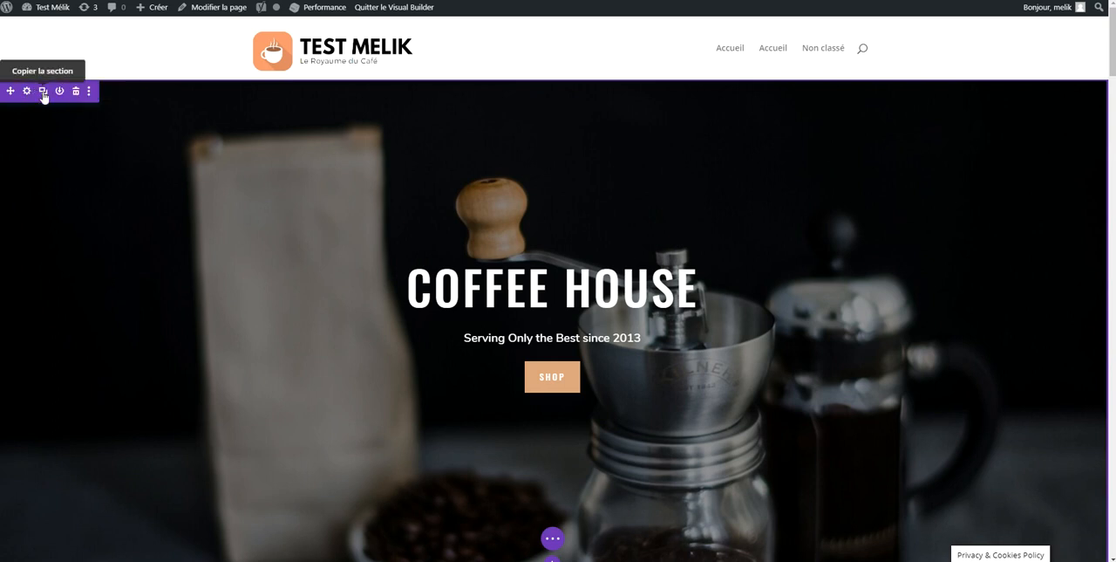
click(43, 94)
scroll(69, 154, down, 3)
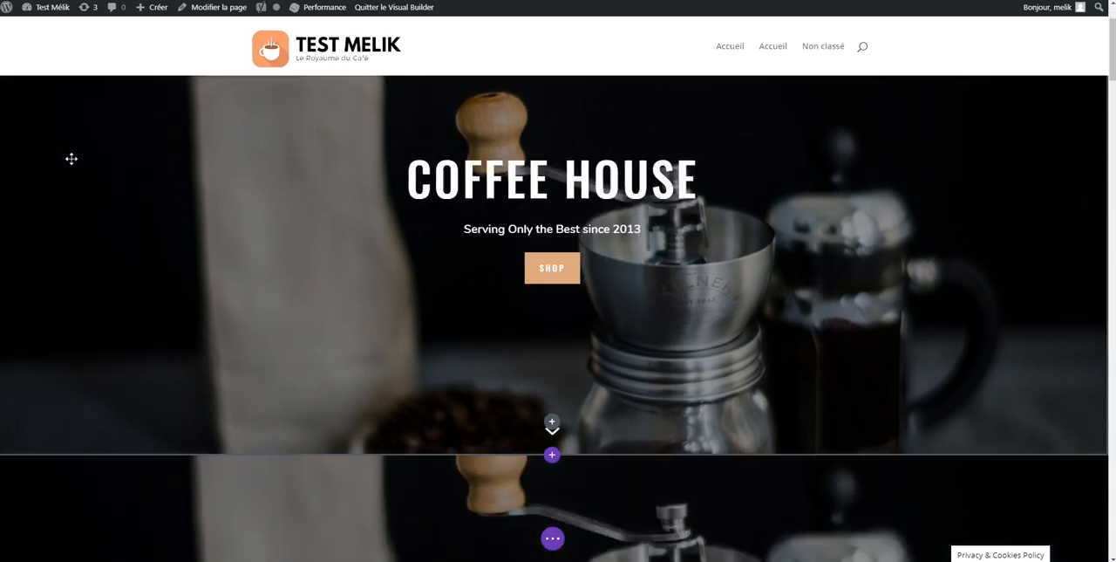
scroll(163, 203, up, 3)
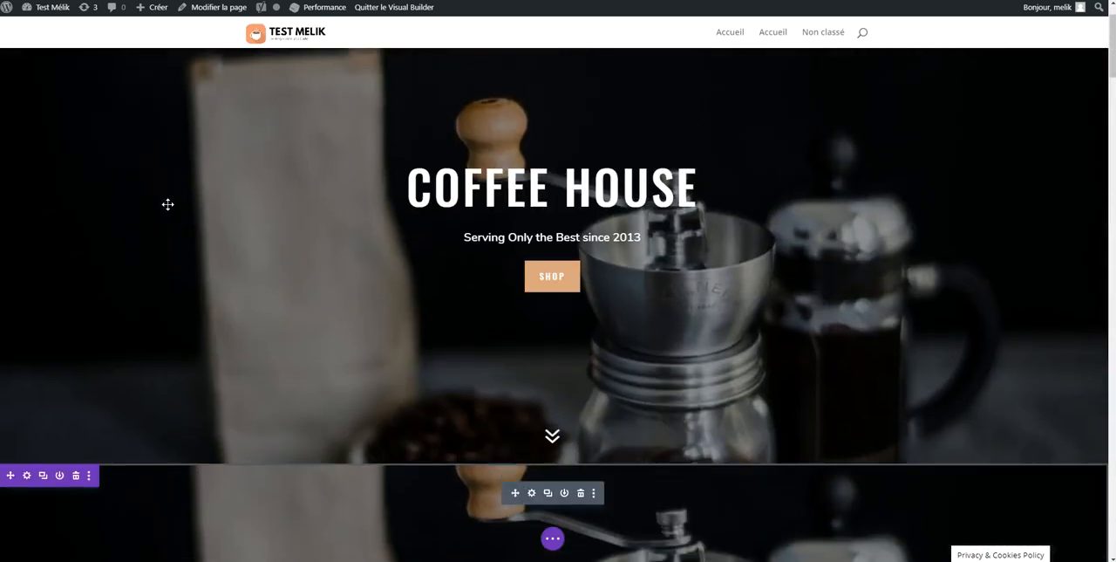
scroll(168, 204, down, 3)
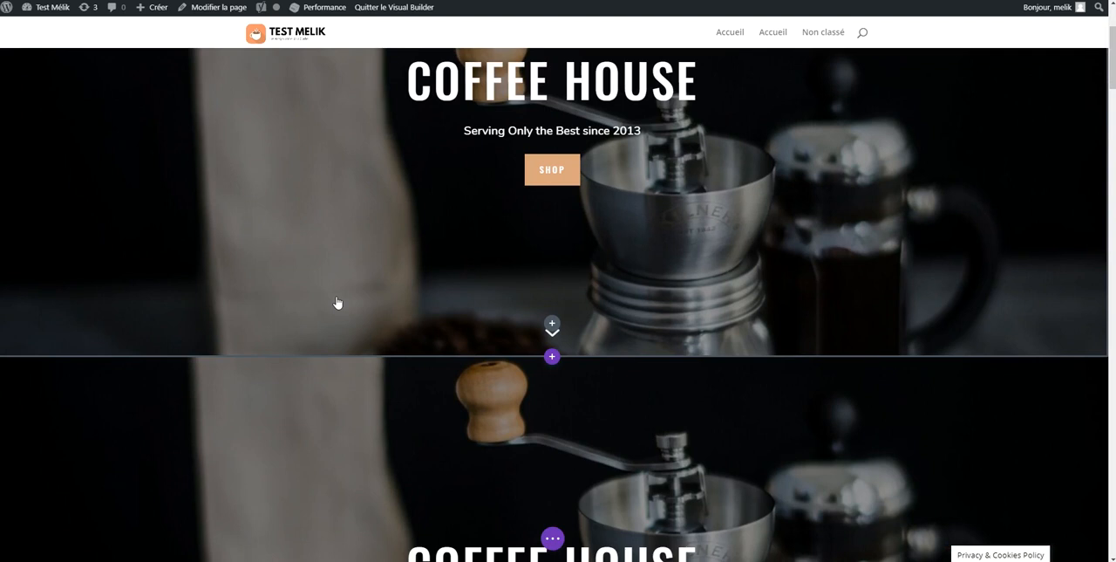
key(ctrl+z)
scroll(375, 285, up, 3)
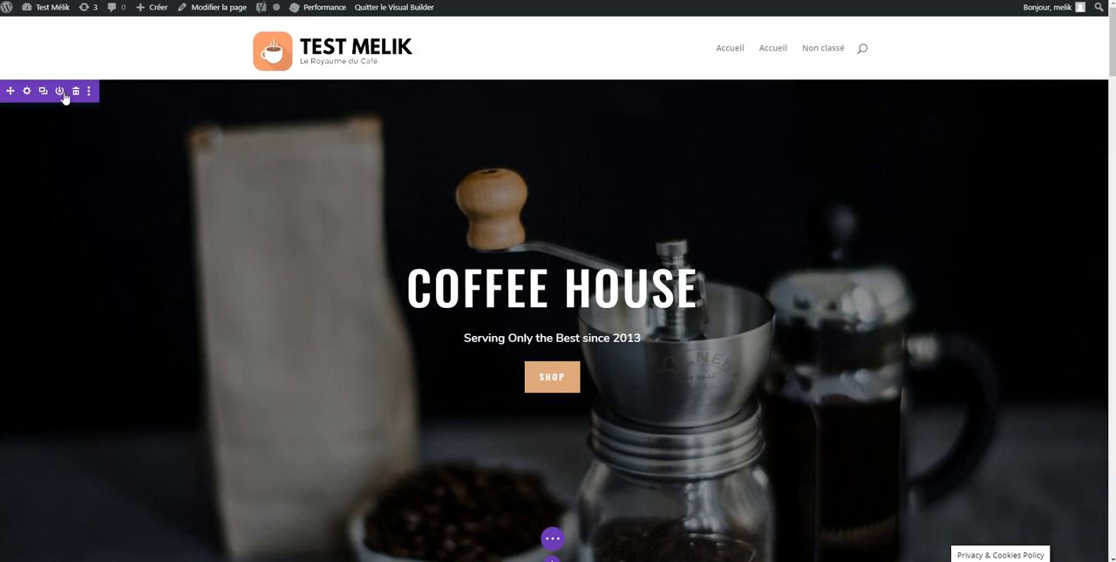
Save the Coffee House header section to the Divi library under the name "Encart Slide Accueil"
click(62, 94)
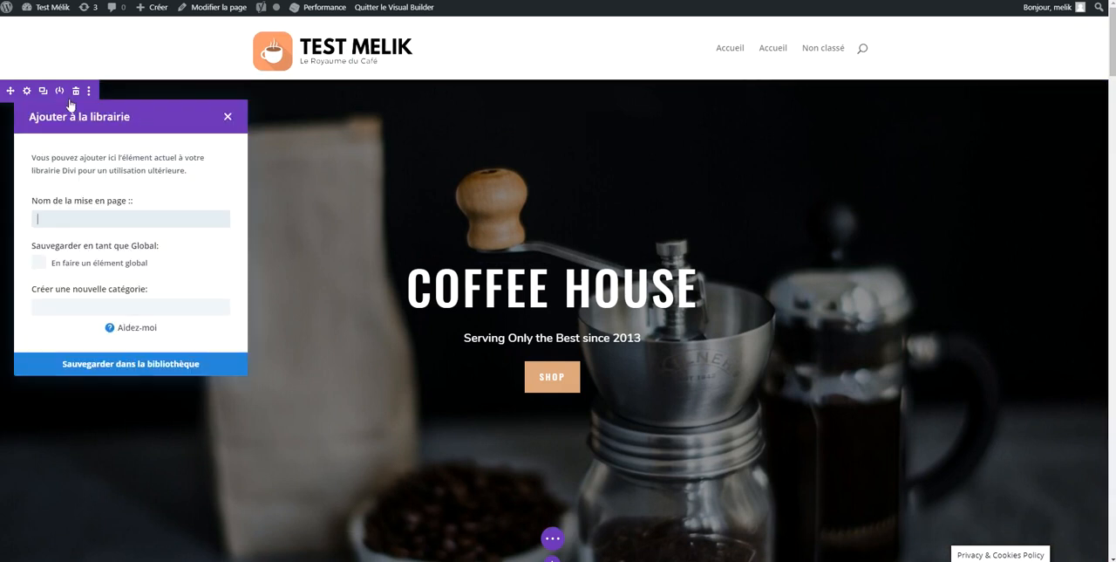
text(Encart Slide Accueil)
click(117, 364)
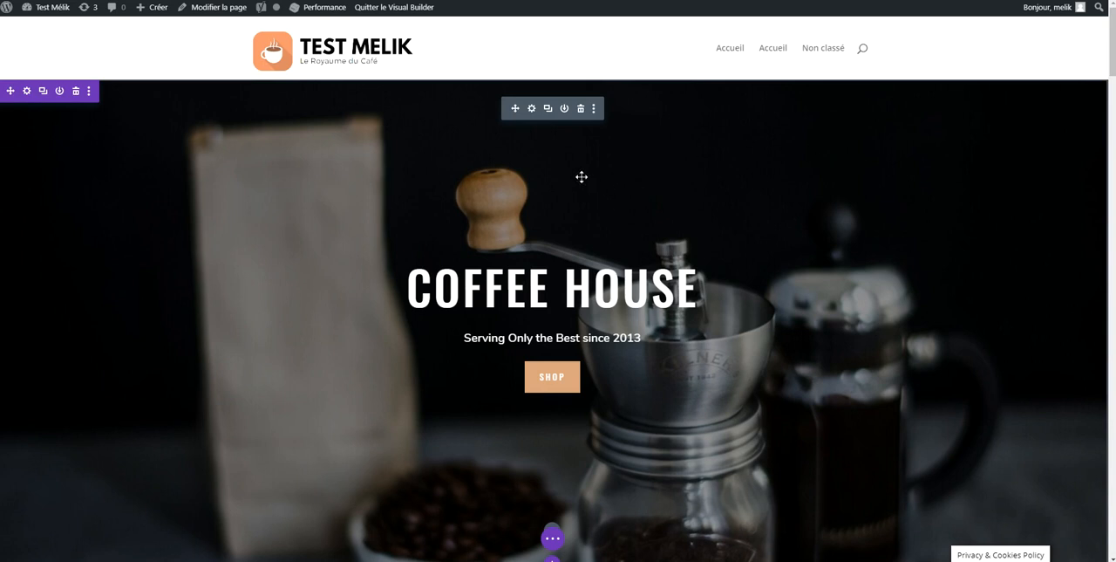
Look through the header section's additional options and its content, style and advanced settings
click(90, 92)
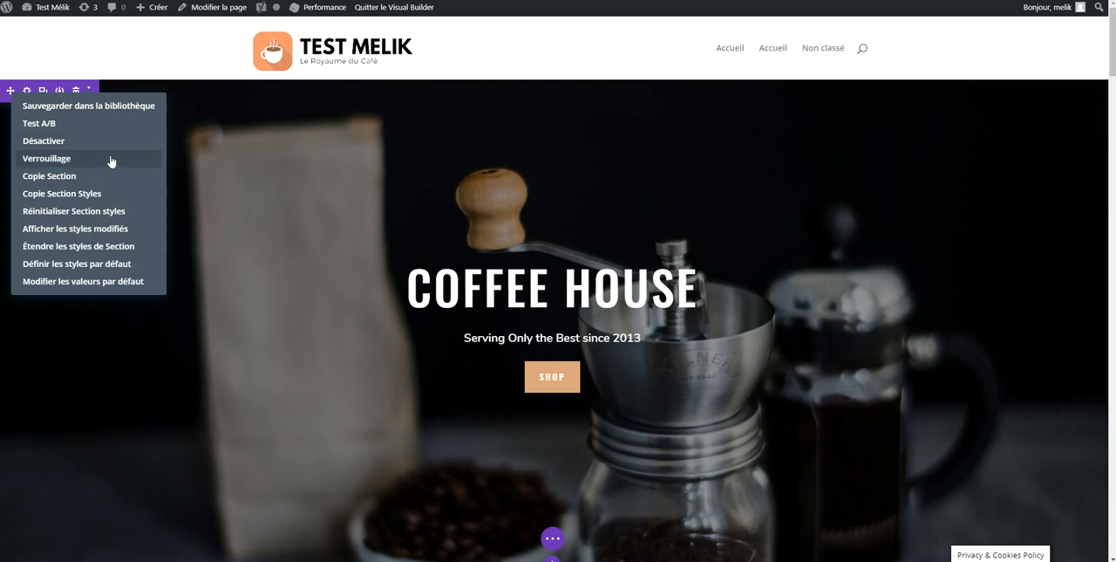
click(91, 92)
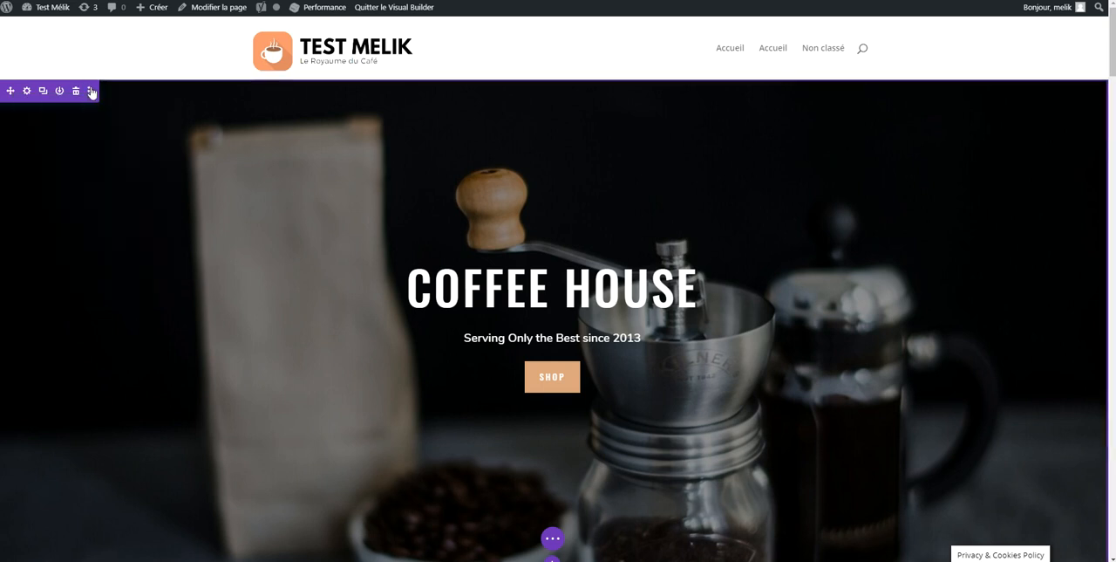
click(27, 91)
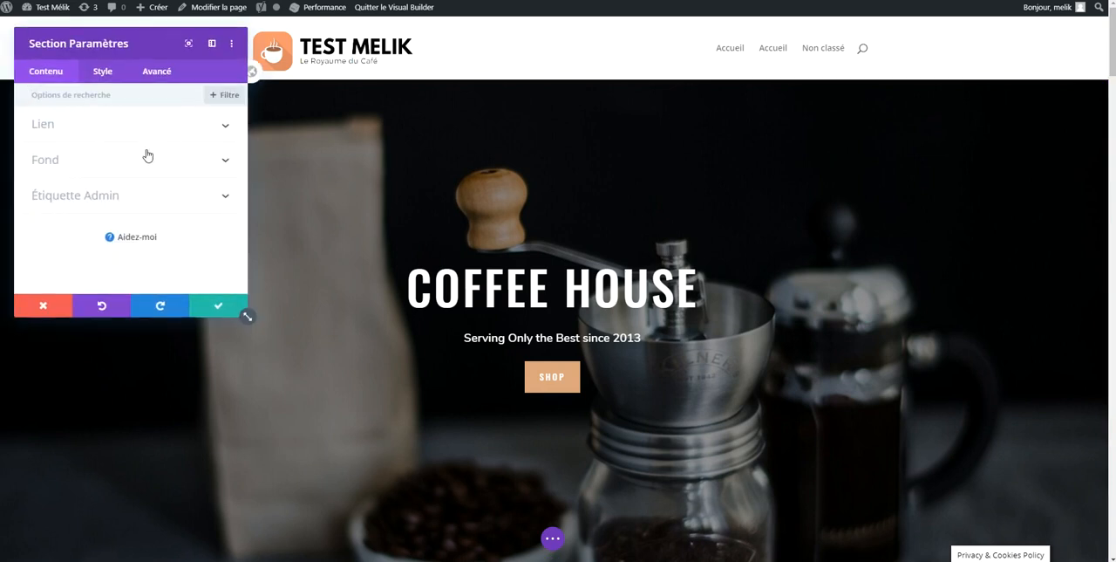
click(99, 73)
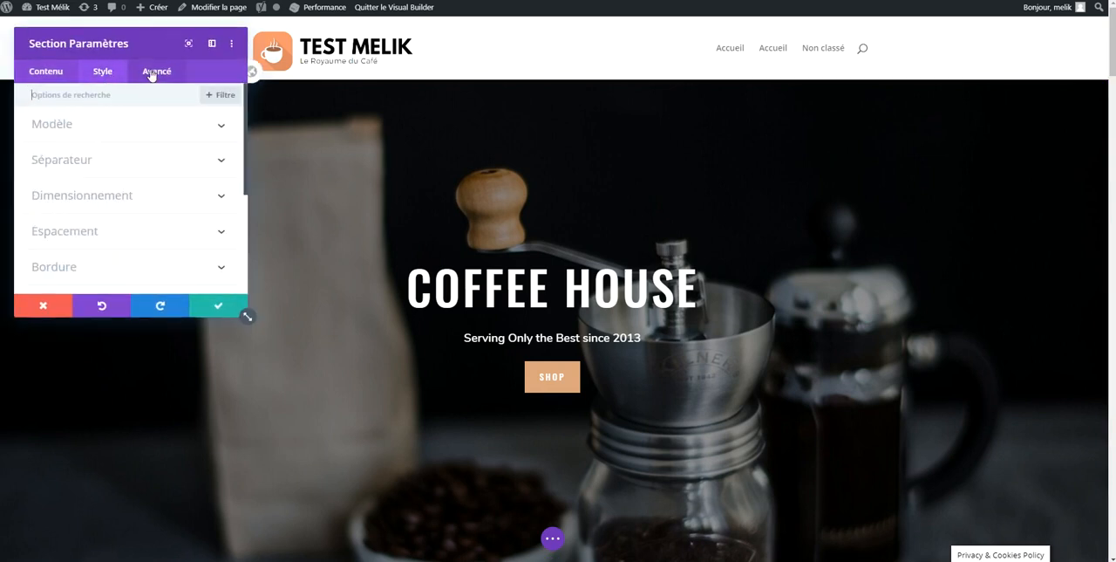
click(155, 71)
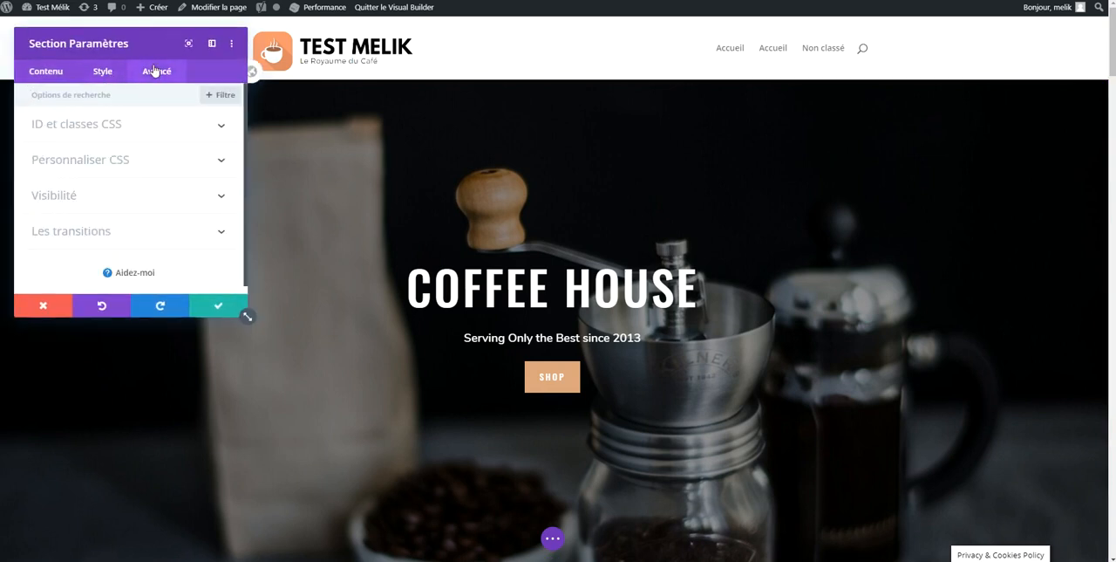
click(216, 307)
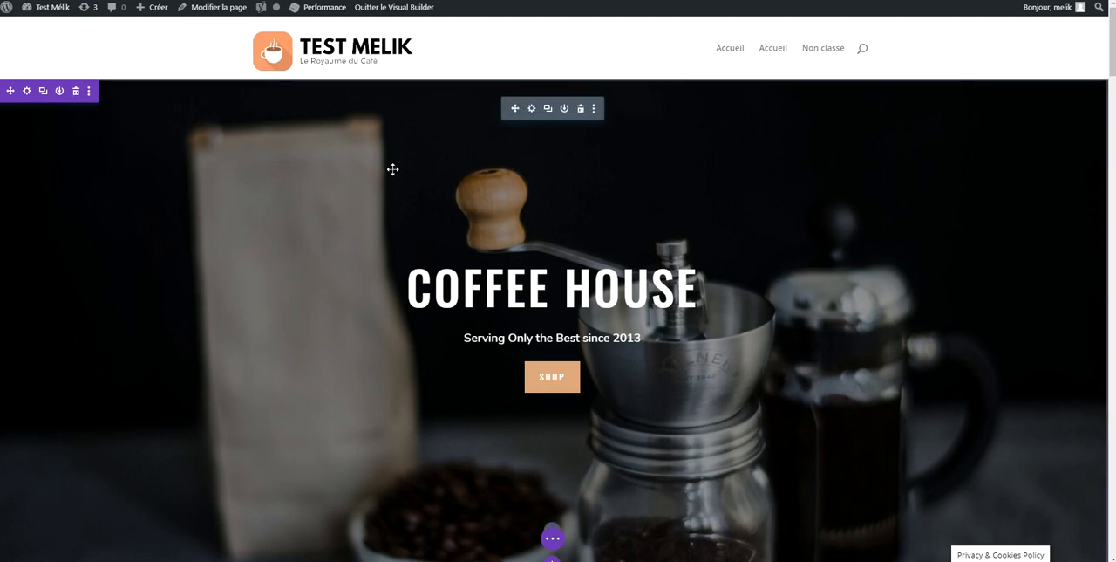
Open the full-width header module's settings, try a second button labelled "CONTACT", and clear that label again
click(531, 108)
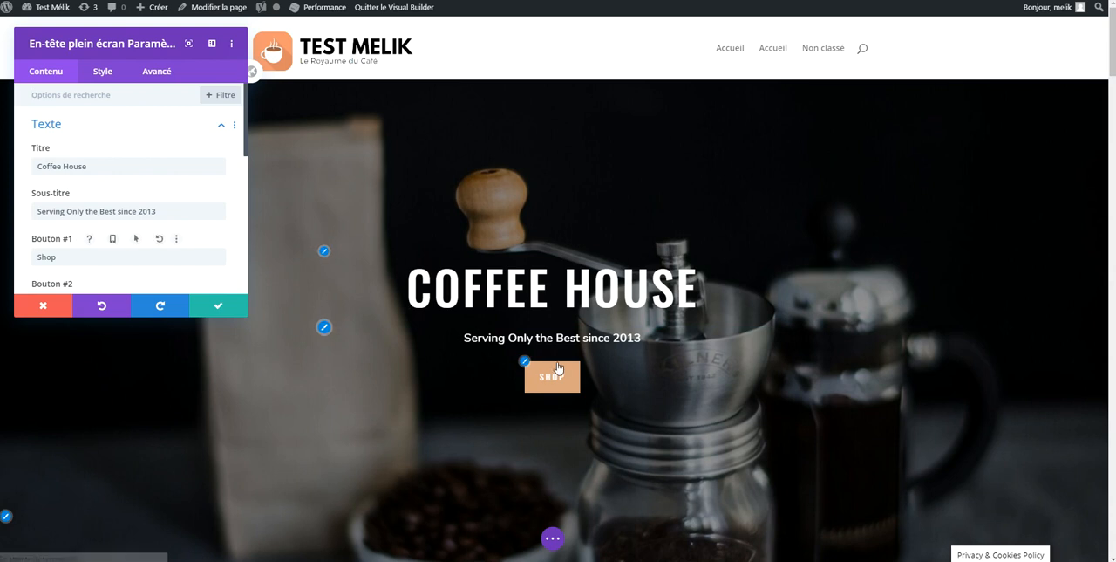
scroll(162, 236, down, 1)
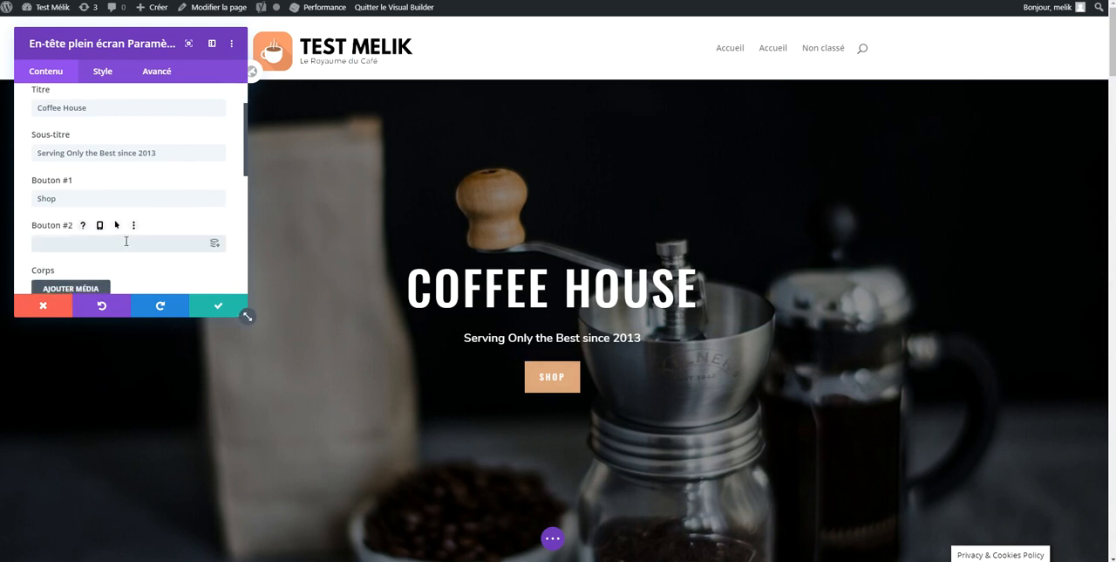
text(Contact)
key(BackSpace)
key(BackSpace)
key(BackSpace)
key(BackSpace)
key(BackSpace)
key(BackSpace)
key(BackSpace)
text(CONTACT)
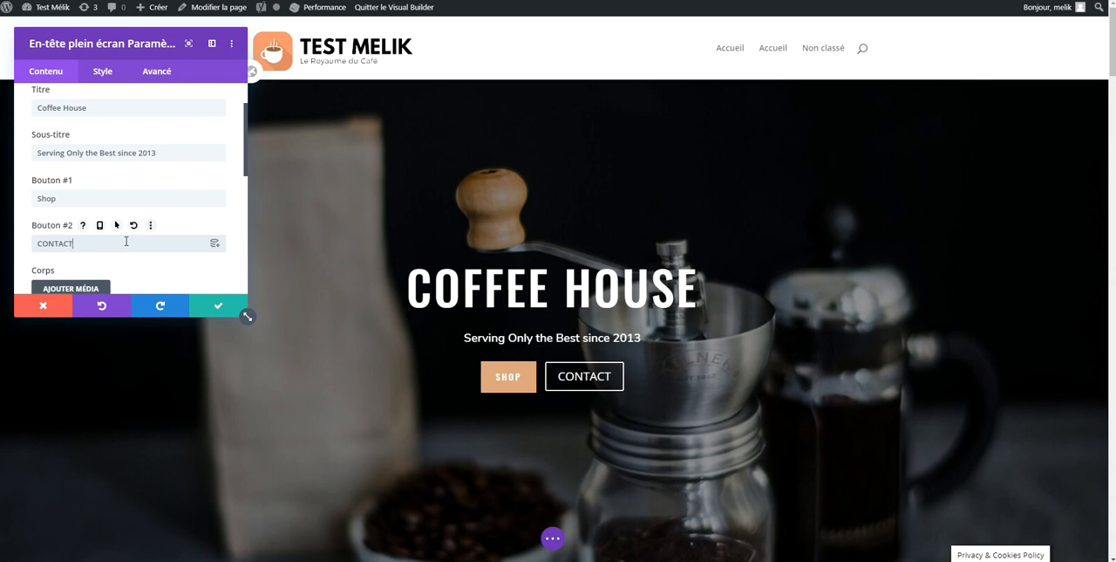
key(BackSpace)
key(BackSpace)
key(BackSpace)
key(BackSpace)
key(BackSpace)
key(BackSpace)
key(BackSpace)
Replace the header module's title with the site's name as written in the admin bar
double_click(124, 116)
key(ctrl+a)
text(Test )
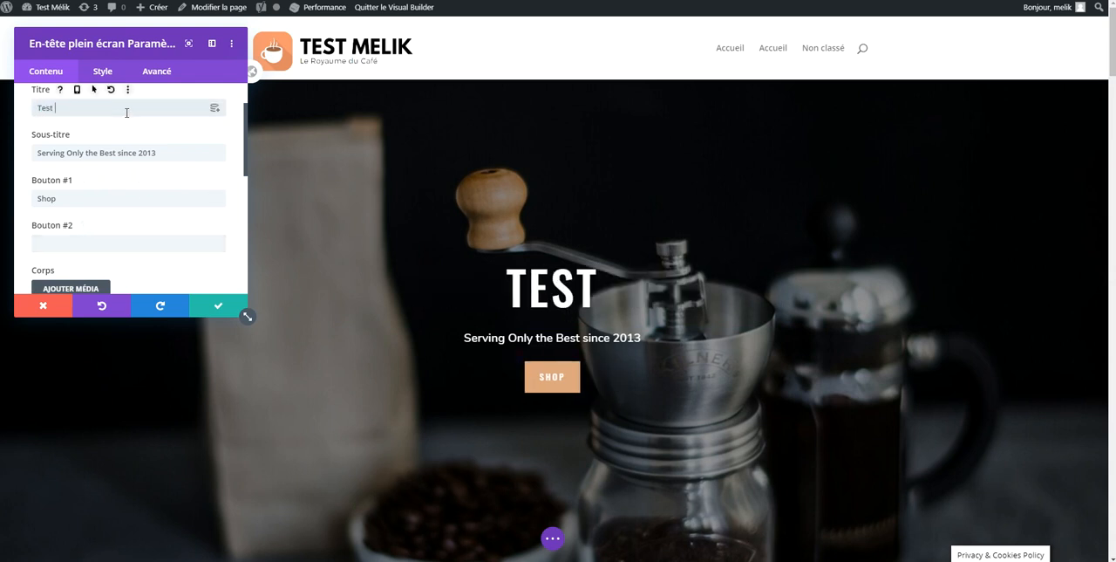
text(Mélik)
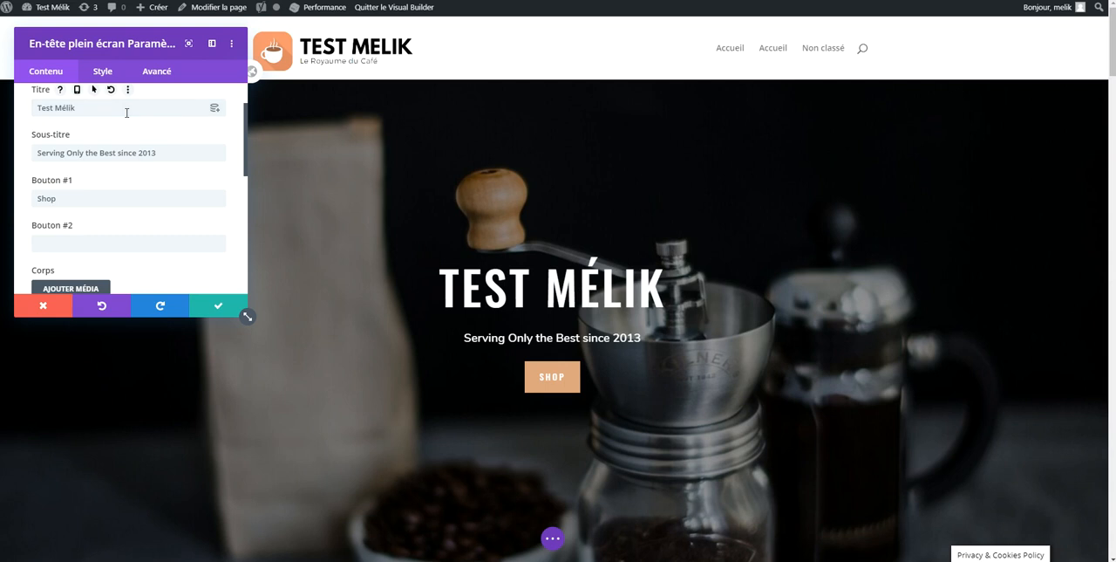
Set the header's subtitle to "Large Gamme de Cafés pour les Particuliers et Professionnels"
click(129, 145)
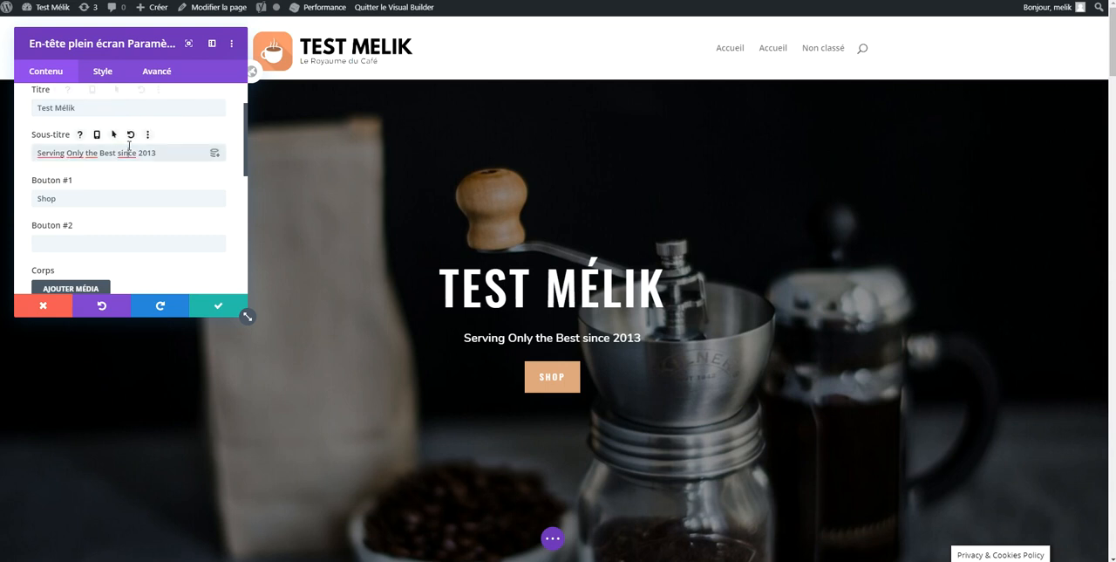
key(ctrl+a)
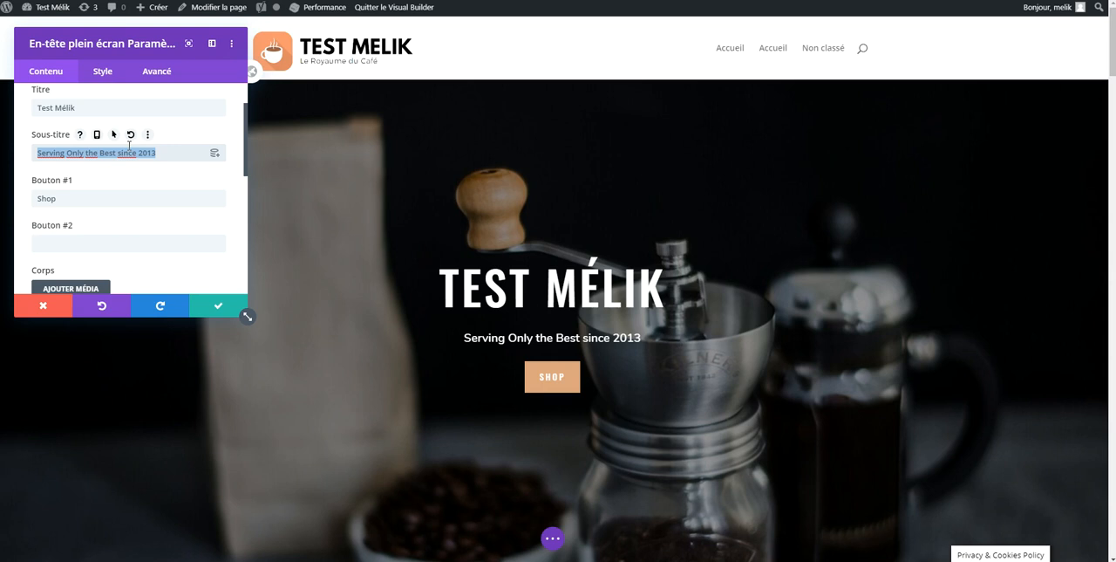
text(Large g)
key(BackSpace)
text(Gamme de Cafés pou)
text(r les Particuli)
text(ers et Profession)
text(nels)
Set the label of the header's first button to "Découvrir nos produits"
click(68, 197)
key(ctrl+a)
text(Dé)
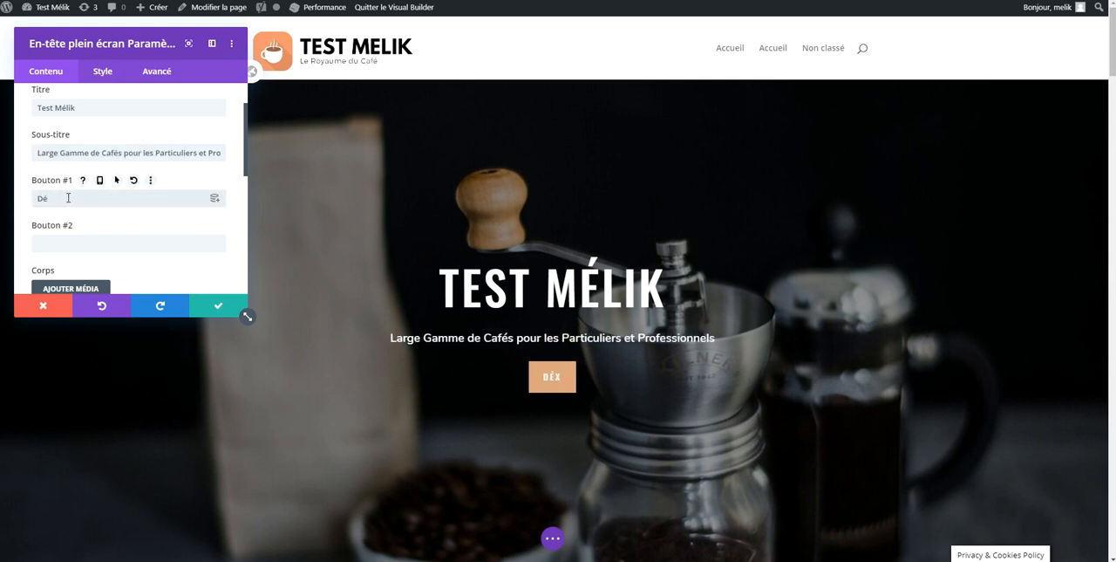
text(couvrir nos produits)
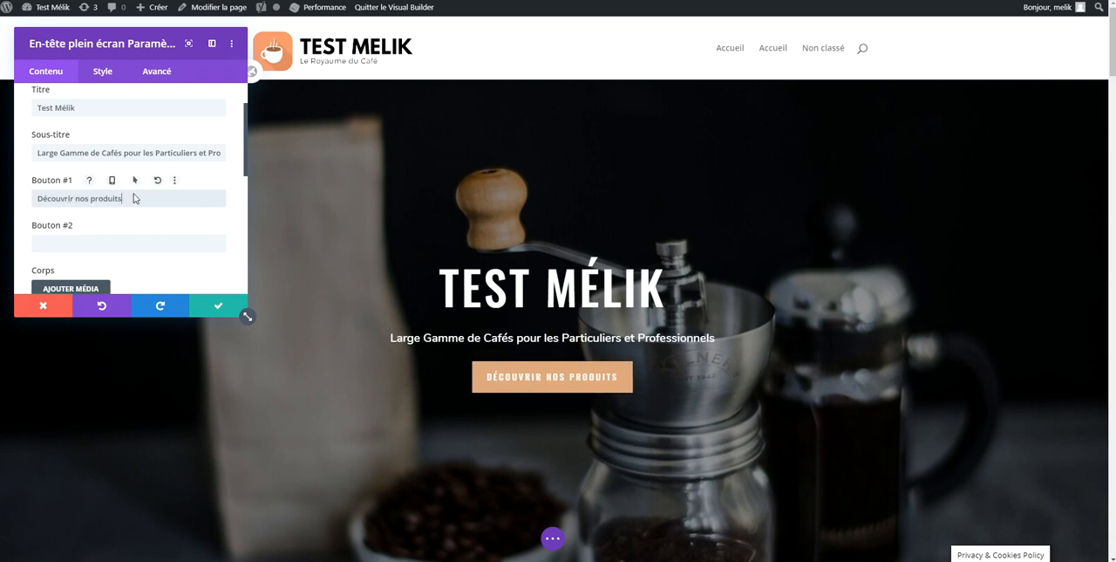
Try the filler text "fzqfqzf" in the header's body content and clear it again
scroll(131, 195, down, 5)
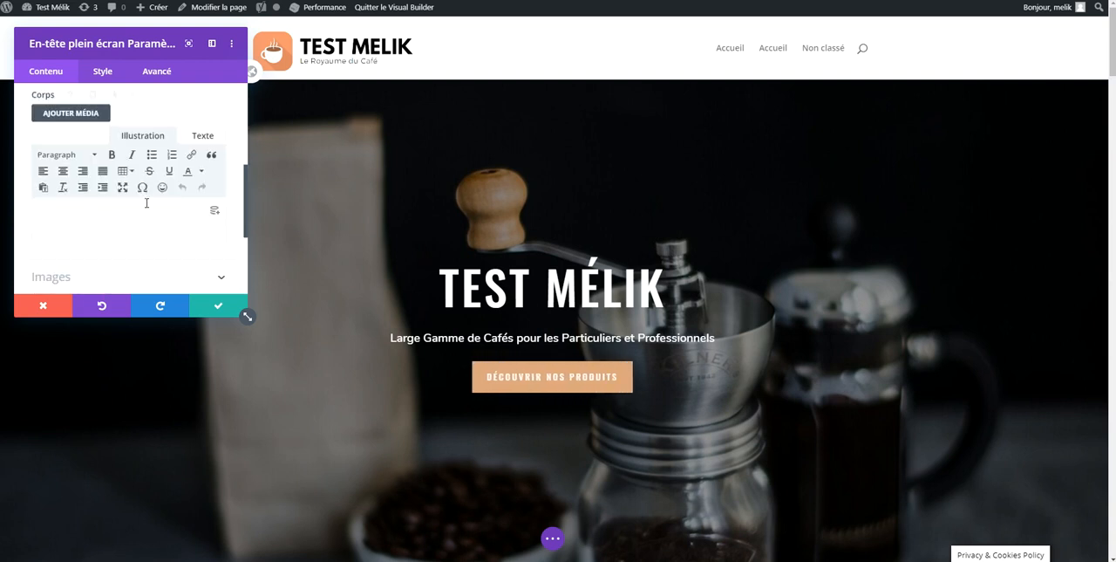
scroll(145, 207, up, 1)
scroll(145, 210, up, 1)
scroll(140, 205, down, 2)
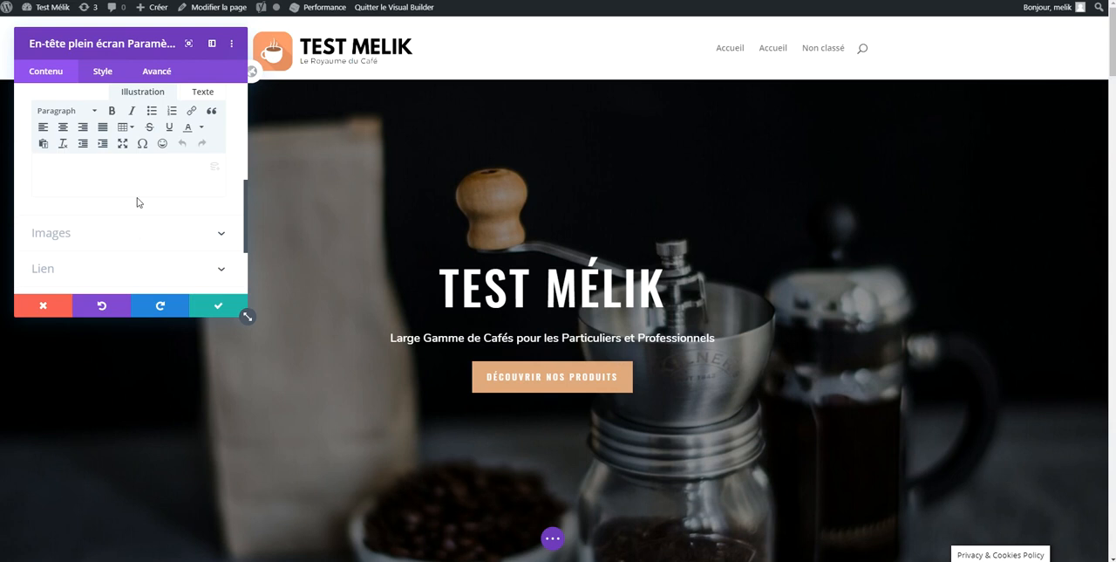
text(fzqfqzf)
key(ctrl+a)
key(BackSpace)
scroll(137, 207, up, 1)
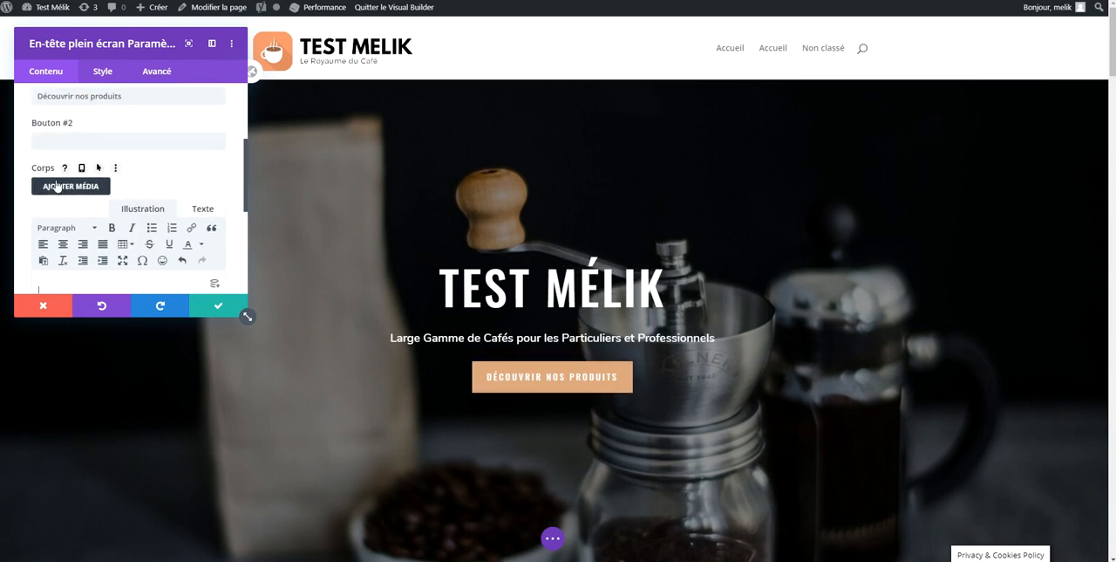
Save the header module's changes
scroll(62, 209, down, 3)
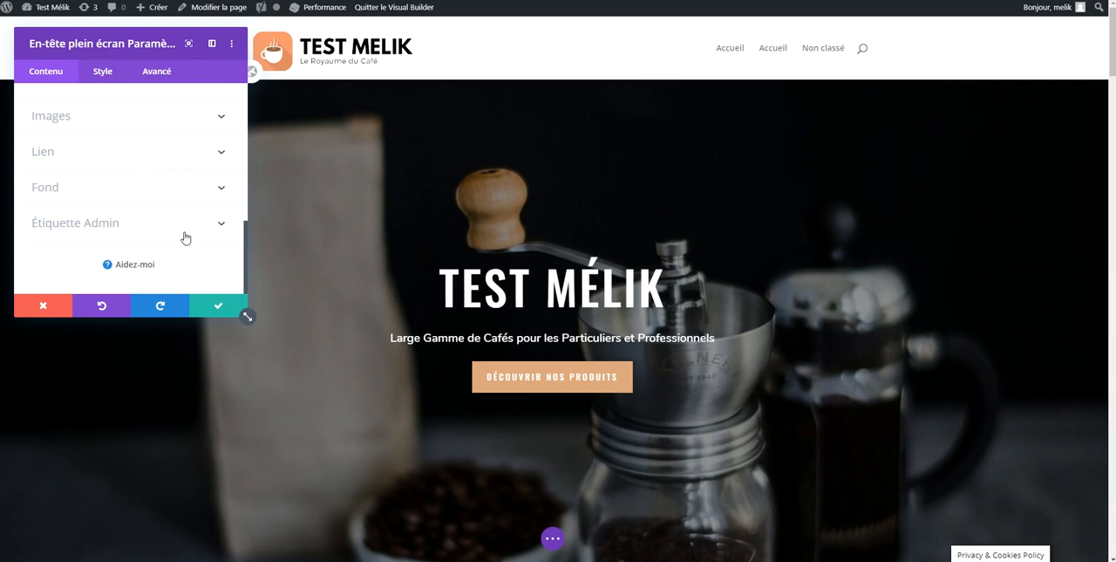
click(210, 306)
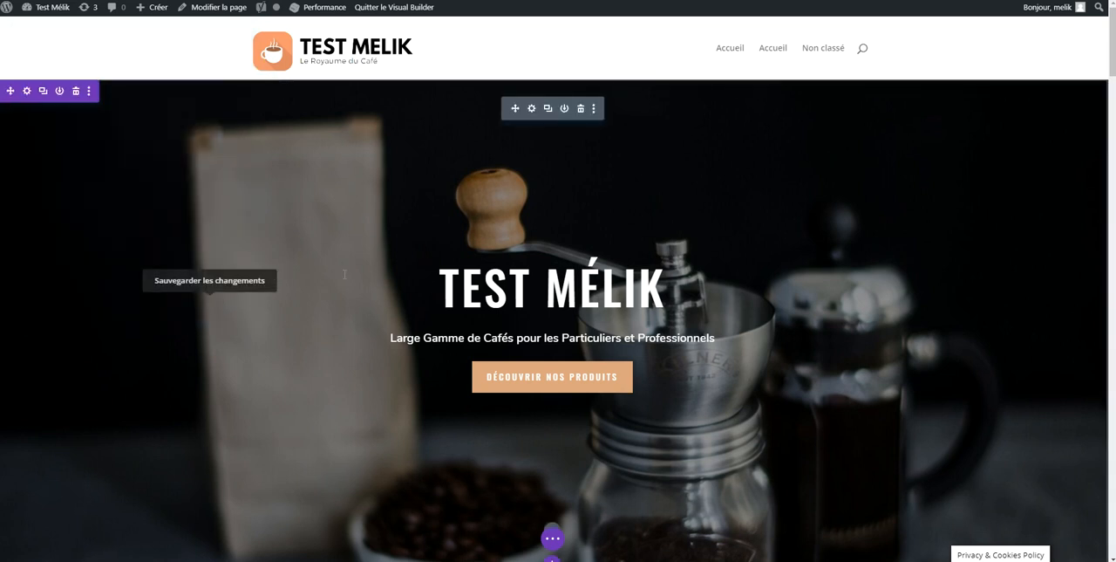
Look through the full-width modules that can be inserted below the header, without adding one
scroll(461, 280, down, 2)
scroll(470, 285, down, 1)
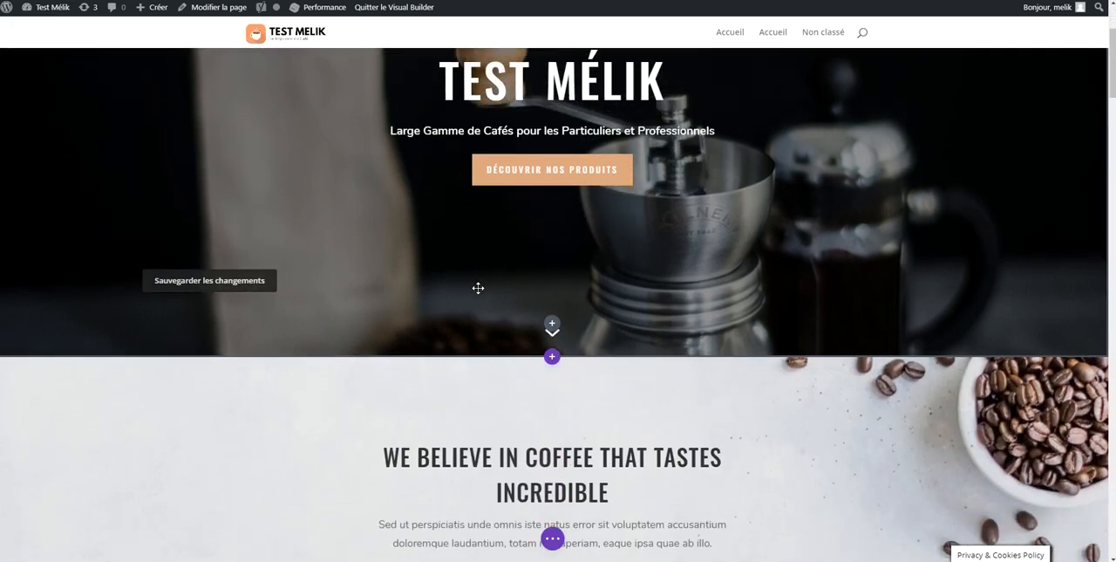
click(552, 325)
scroll(573, 173, down, 1)
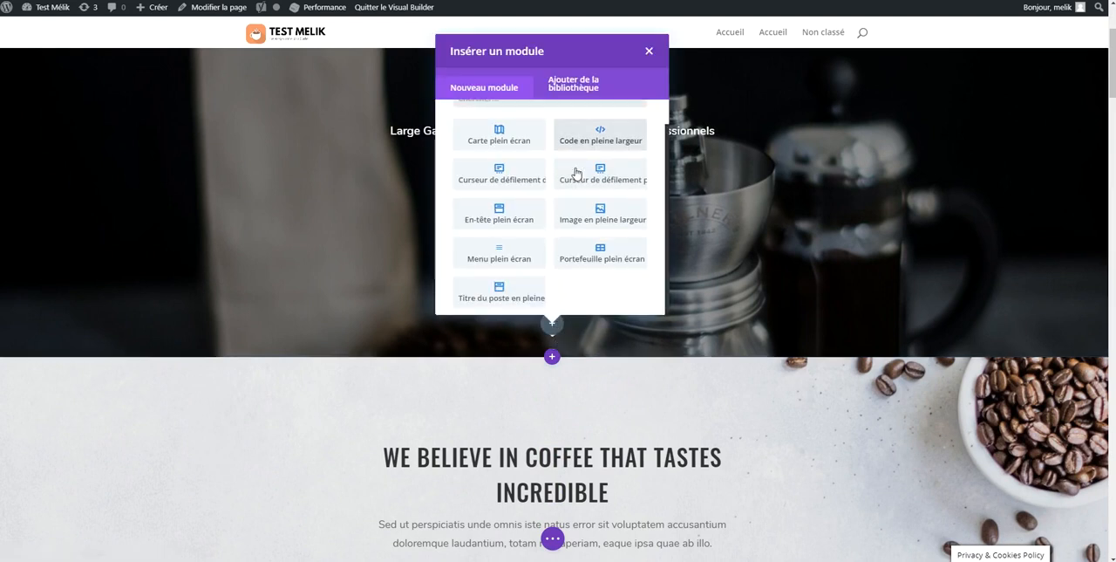
scroll(591, 192, up, 1)
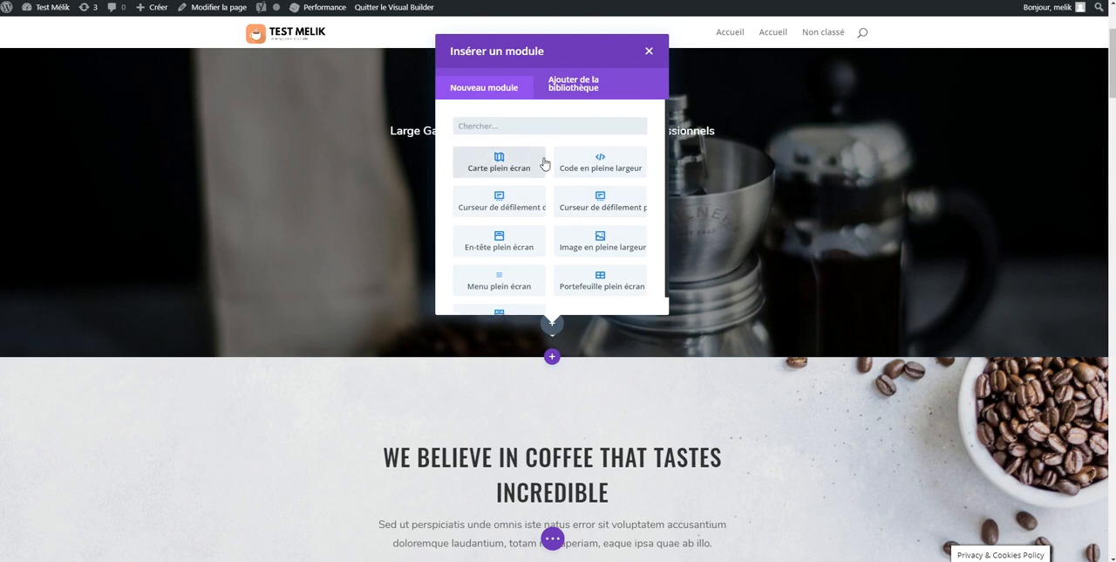
click(606, 366)
Change the column structure of the "We believe in coffee that tastes incredible" row to two equal columns
scroll(563, 322, down, 3)
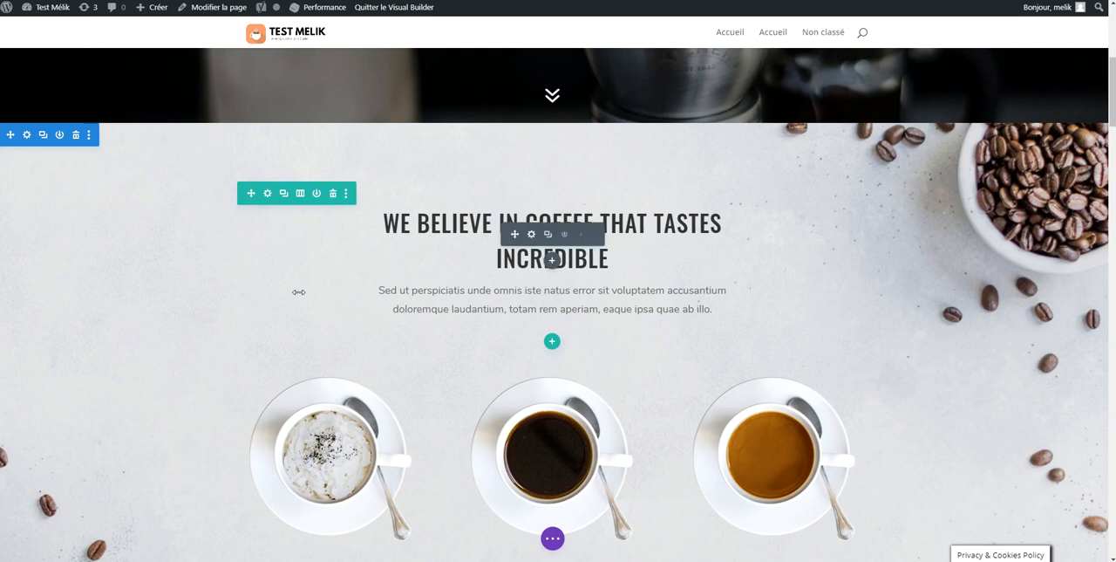
click(302, 198)
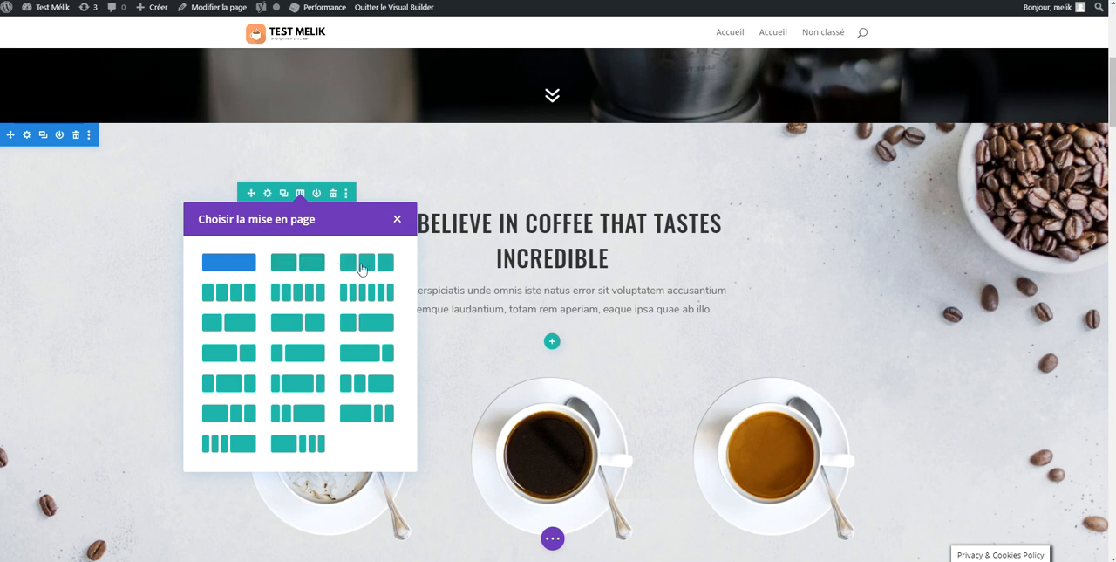
click(300, 263)
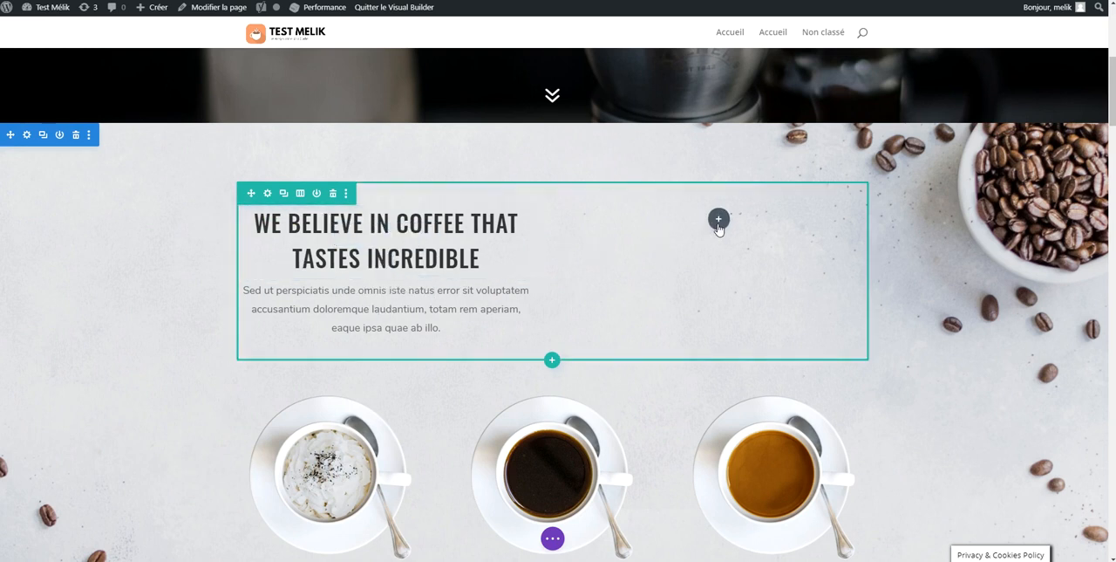
Insert a contact form module (Formulaire de contact) in the row's empty second column
click(718, 220)
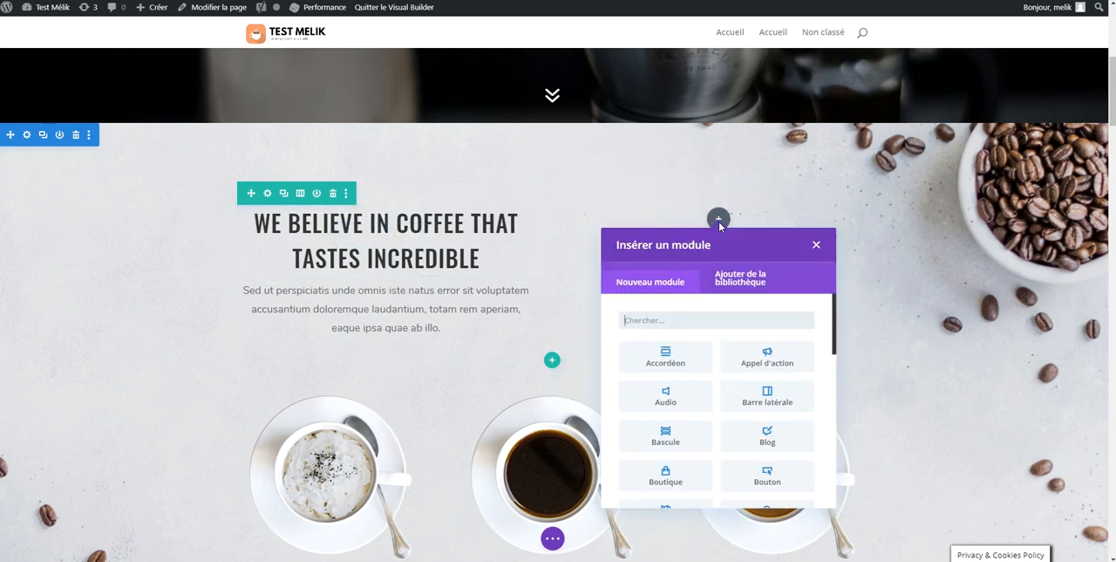
scroll(688, 322, down, 1)
scroll(690, 336, up, 1)
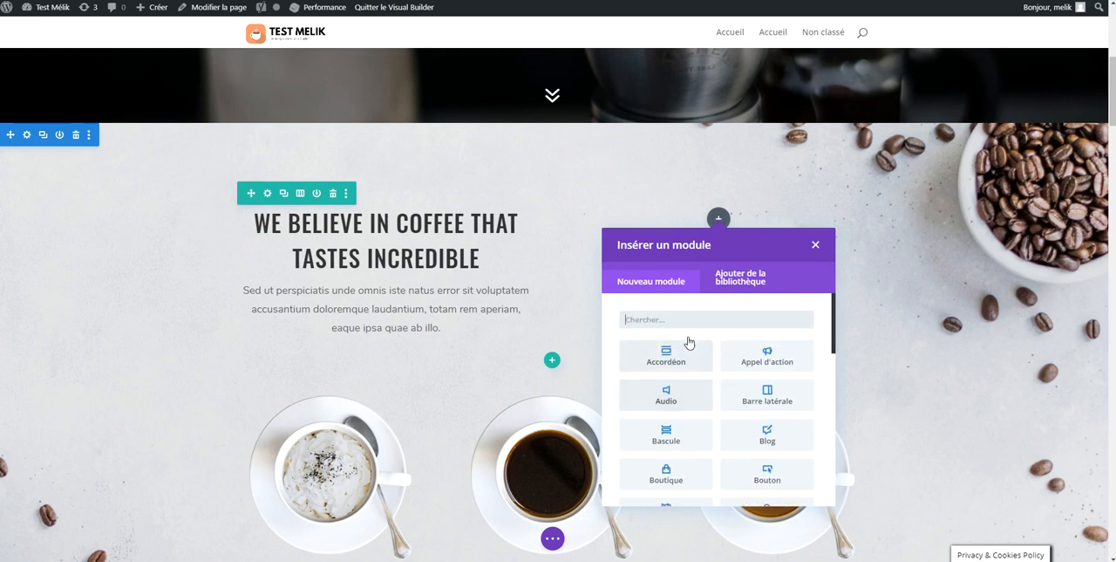
scroll(694, 349, down, 1)
scroll(687, 355, down, 1)
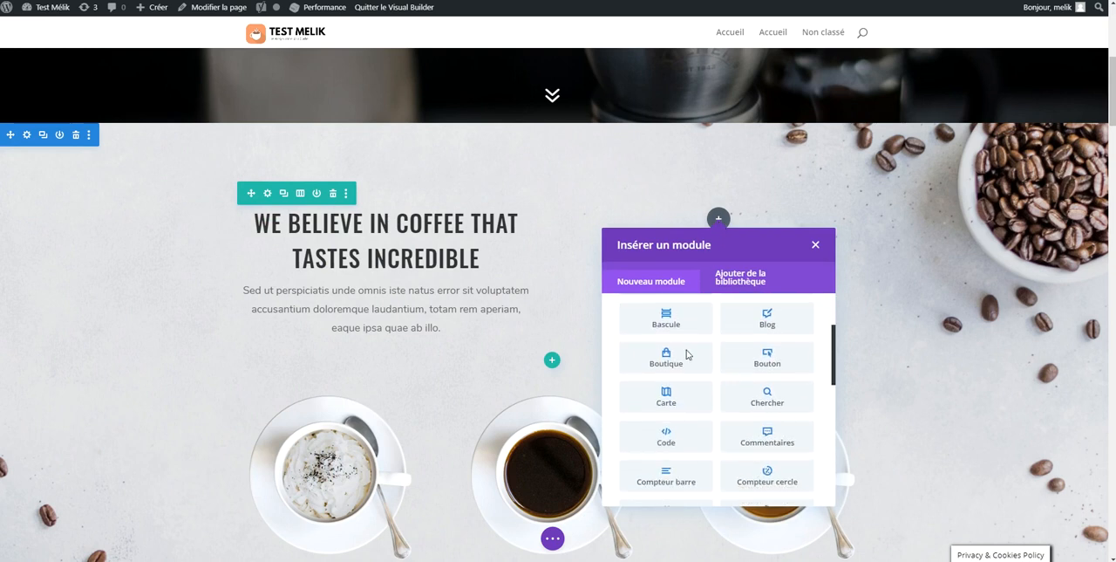
scroll(763, 362, down, 1)
scroll(742, 364, down, 2)
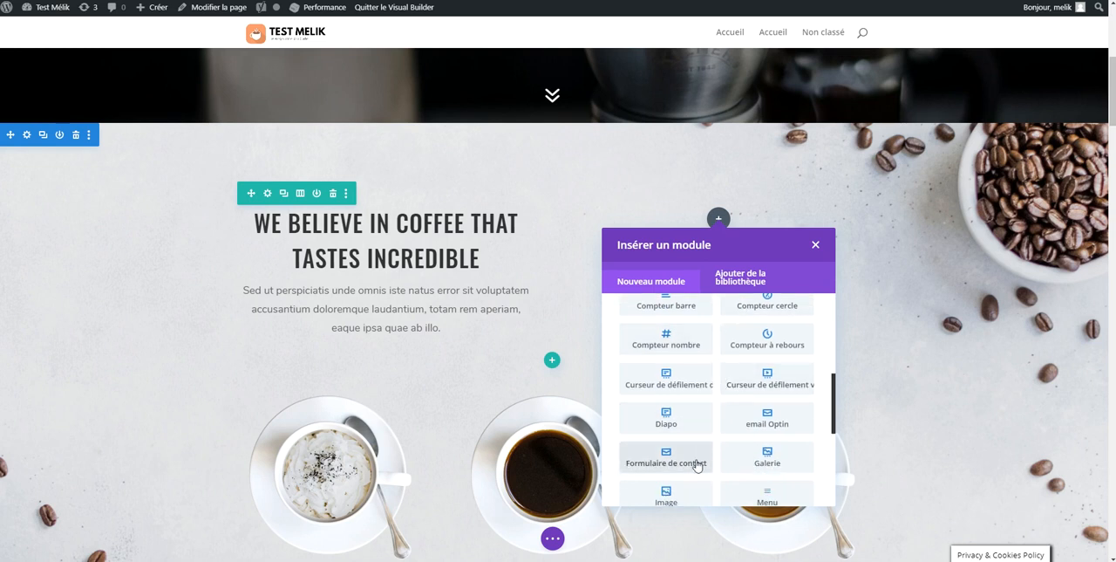
click(697, 465)
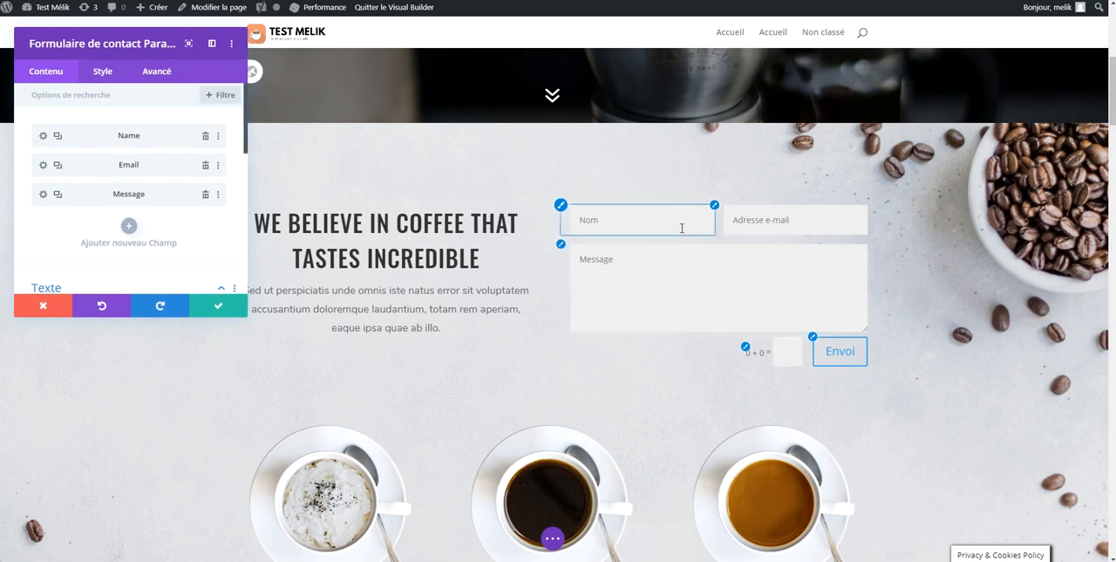
scroll(708, 231, down, 10)
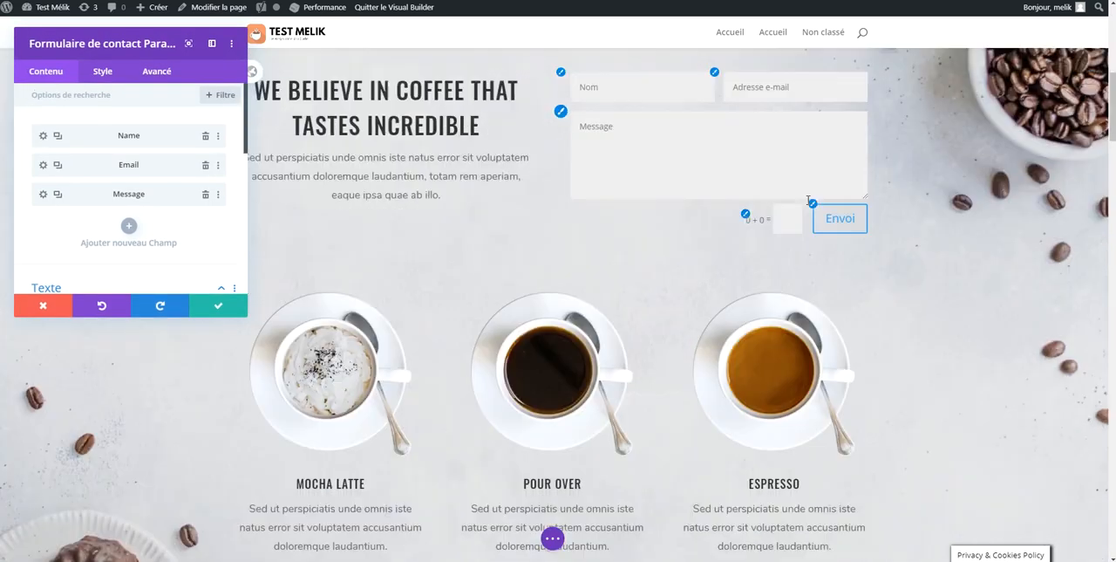
scroll(800, 267, down, 15)
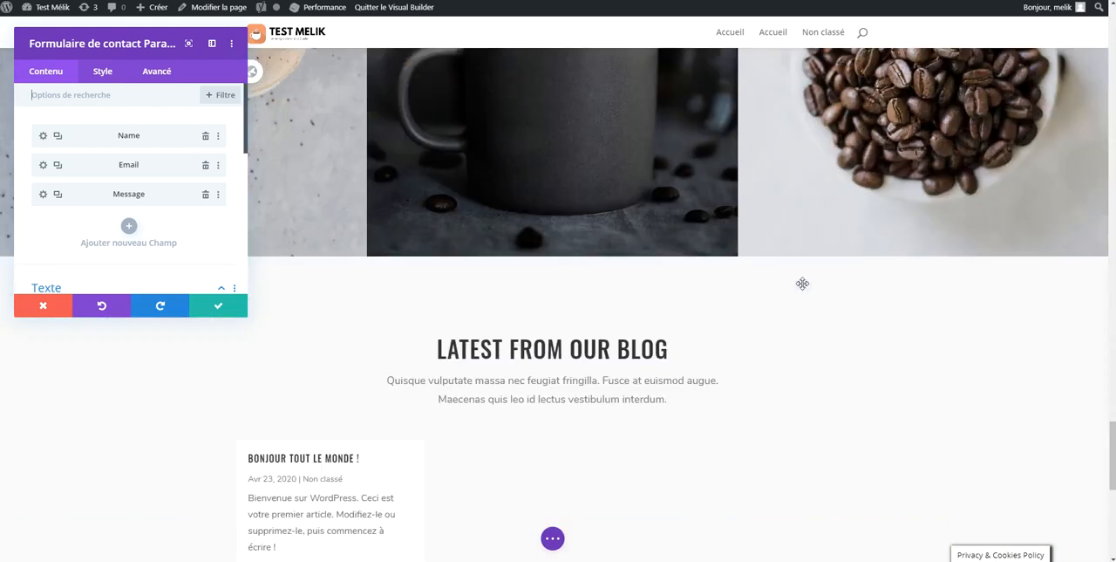
scroll(800, 283, up, 15)
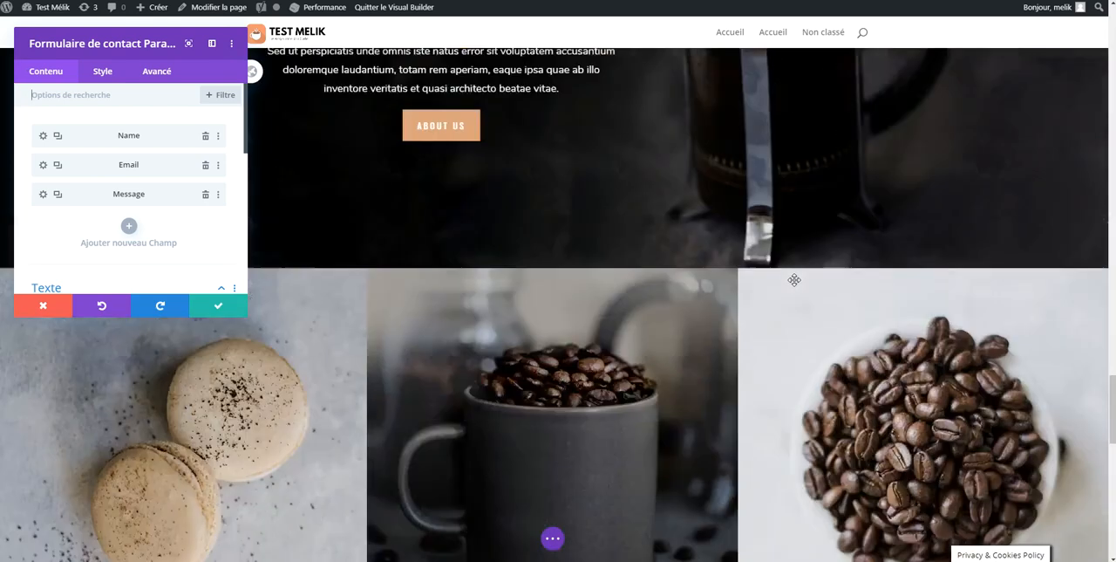
scroll(790, 281, up, 10)
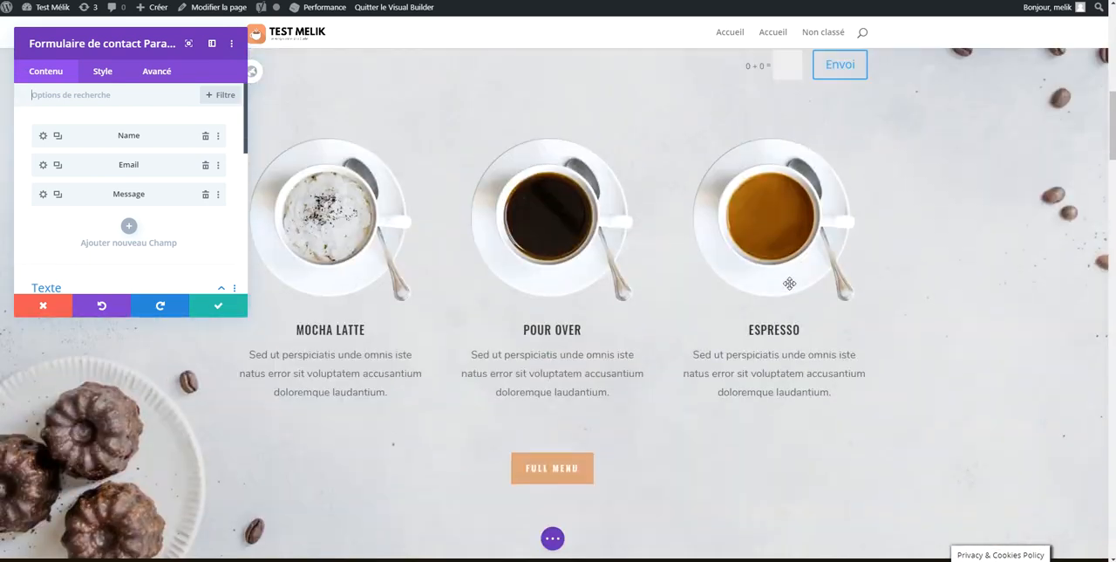
scroll(763, 280, up, 2)
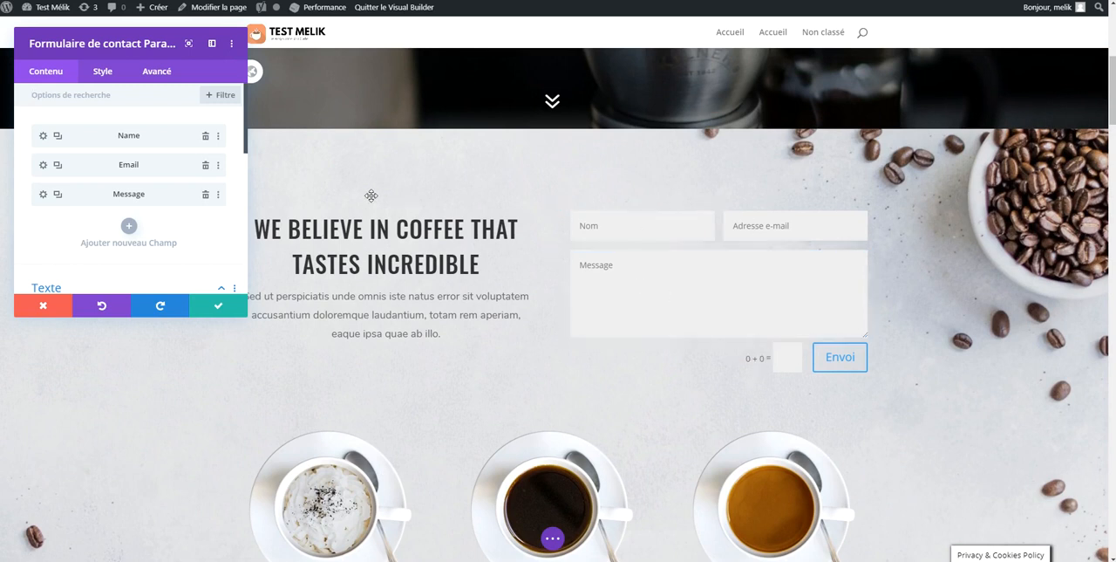
Try "qdzdqdzqzd" as the title of the contact form's Name field and set it back to "Nom"
click(42, 137)
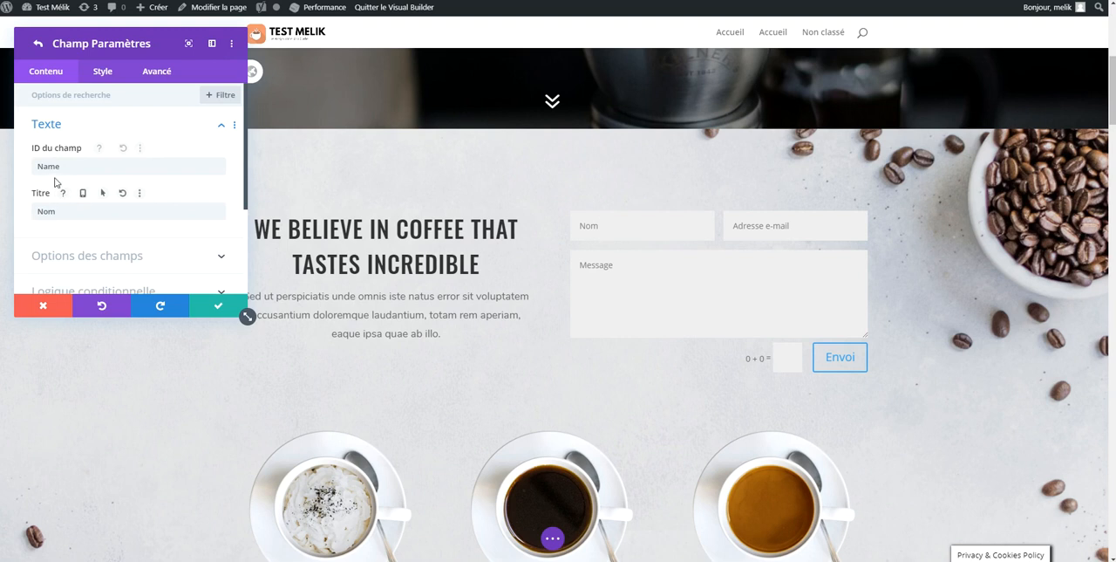
click(96, 211)
key(ctrl+a)
text(qdzdqdzqzd)
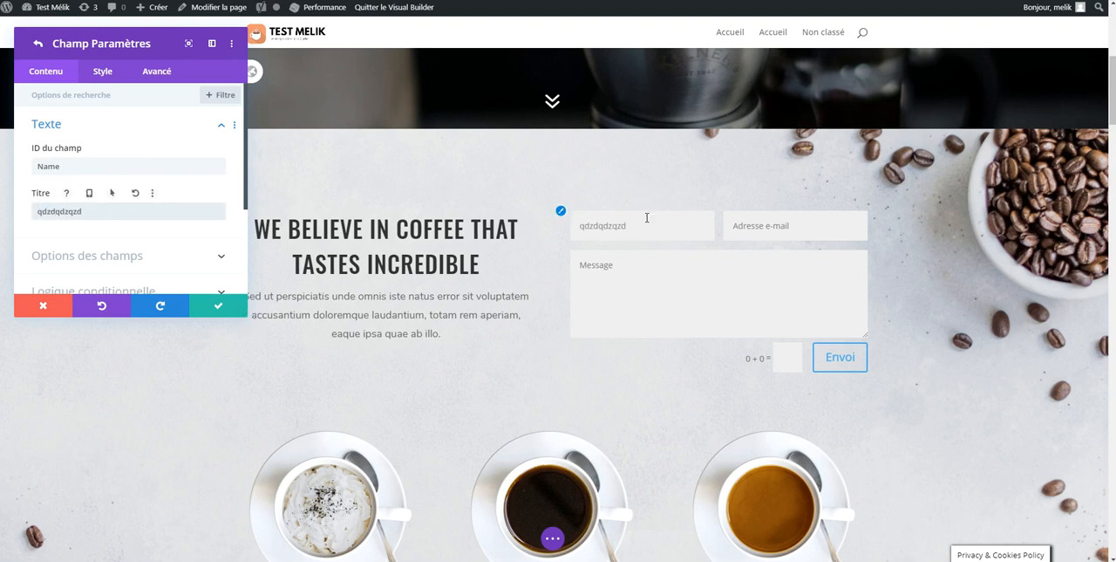
key(ctrl+a)
text(No)
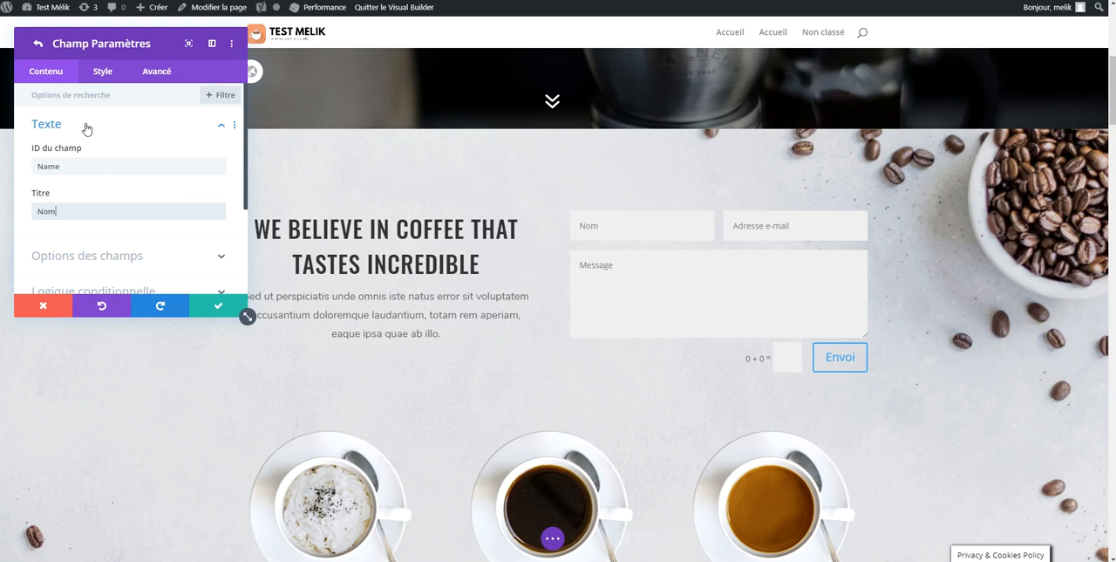
Try the Boutons radiaux type for the Name field and set it back to Champ d'entrée
scroll(86, 144, down, 3)
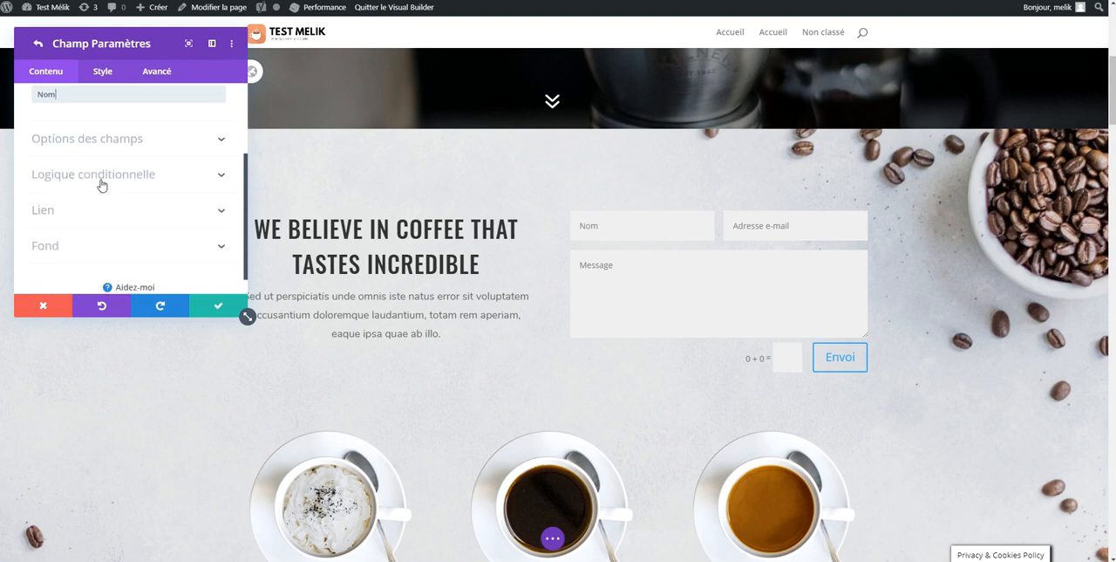
click(166, 158)
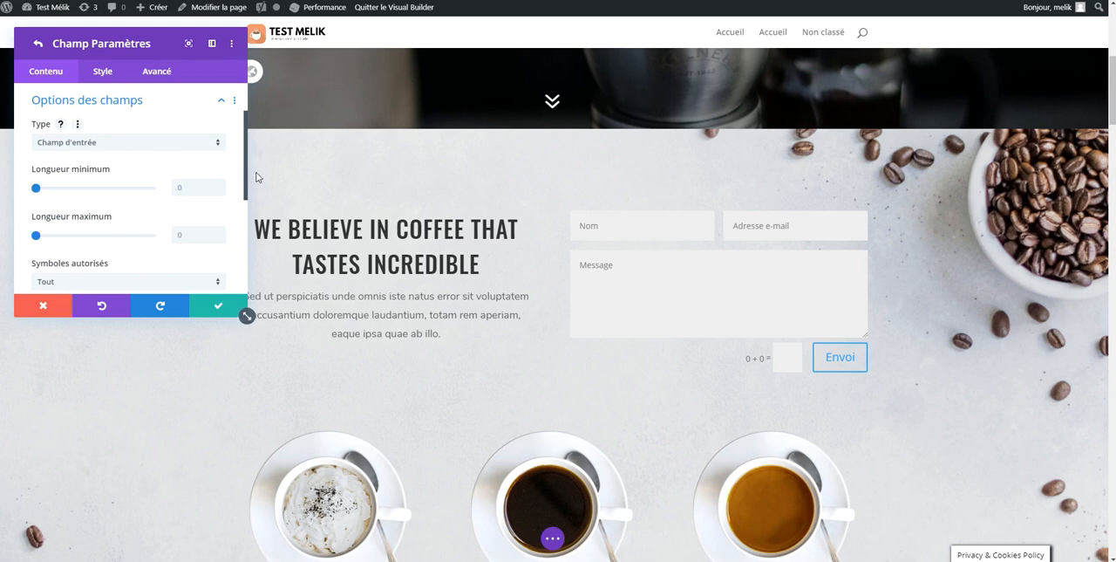
click(170, 144)
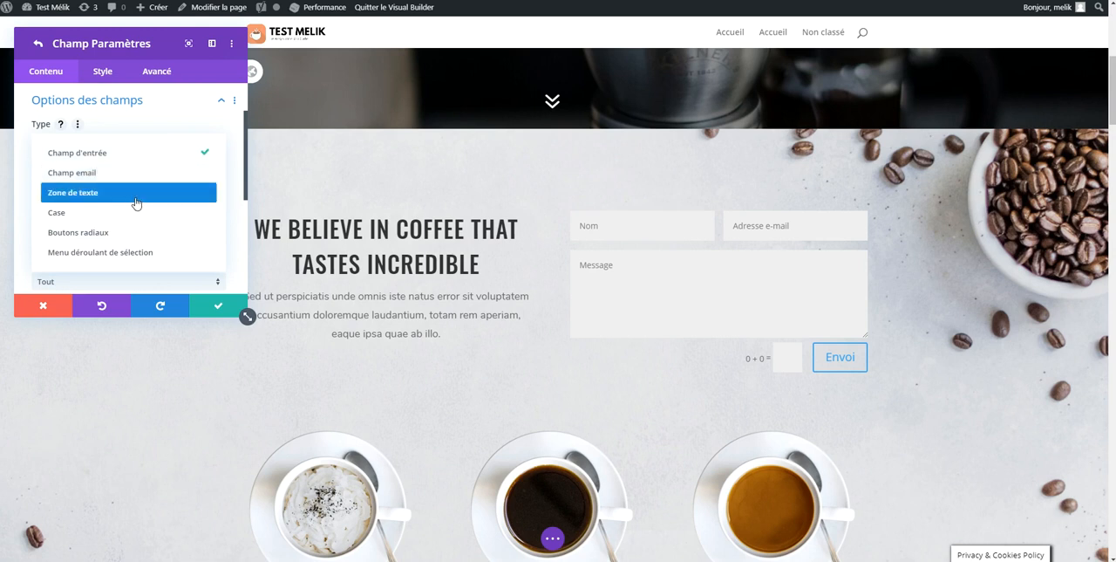
click(94, 232)
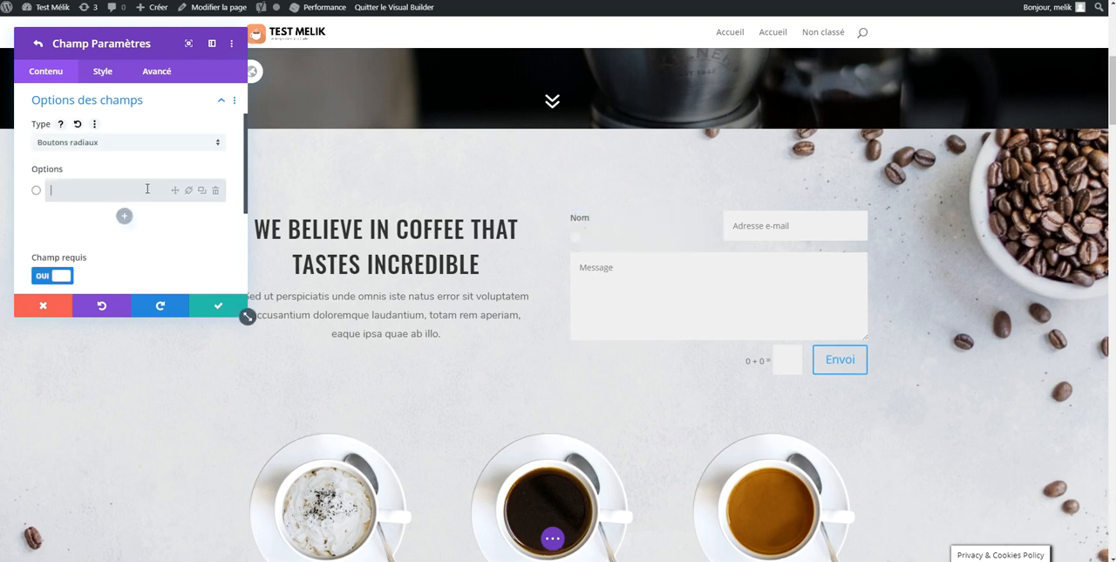
click(149, 145)
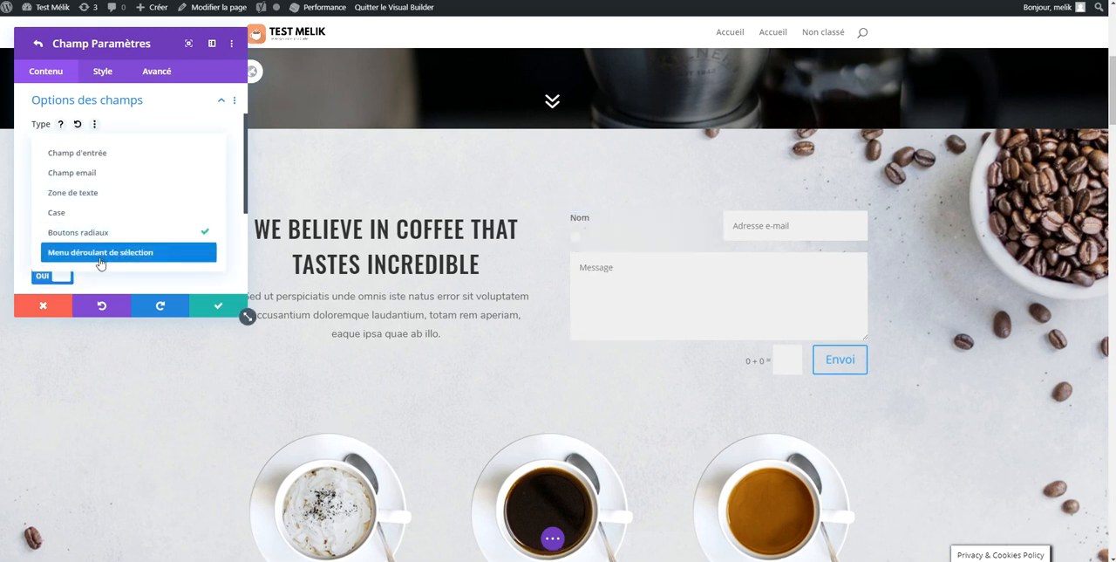
click(106, 157)
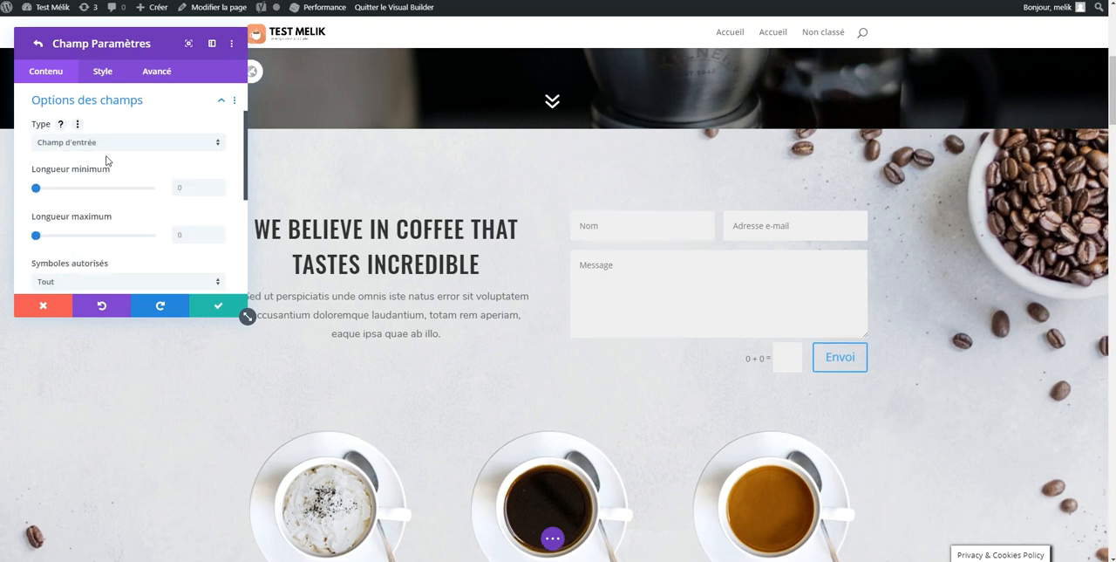
scroll(106, 160, down, 3)
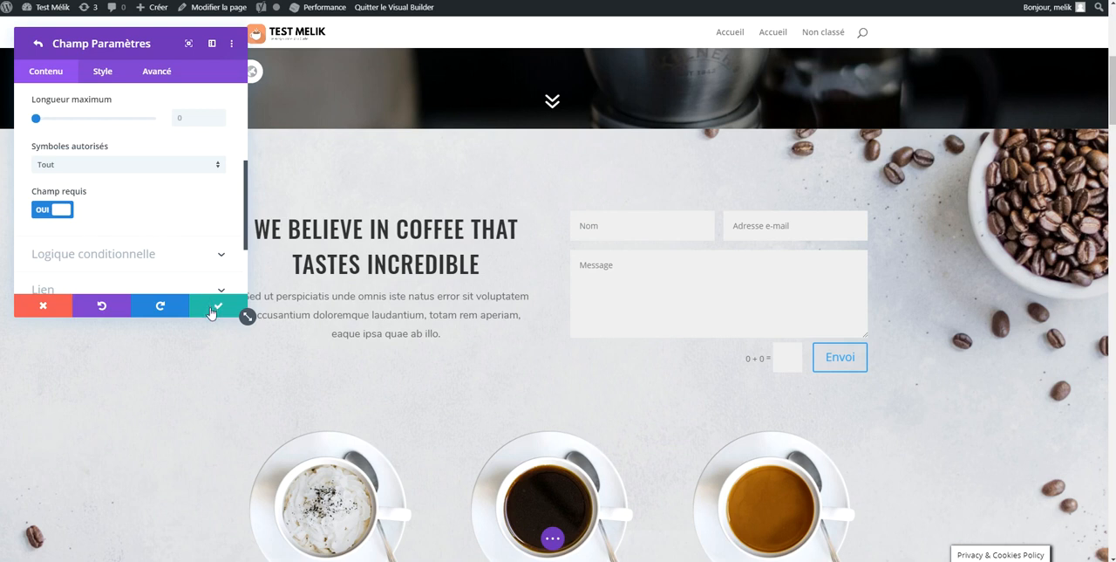
click(38, 44)
scroll(60, 127, up, 5)
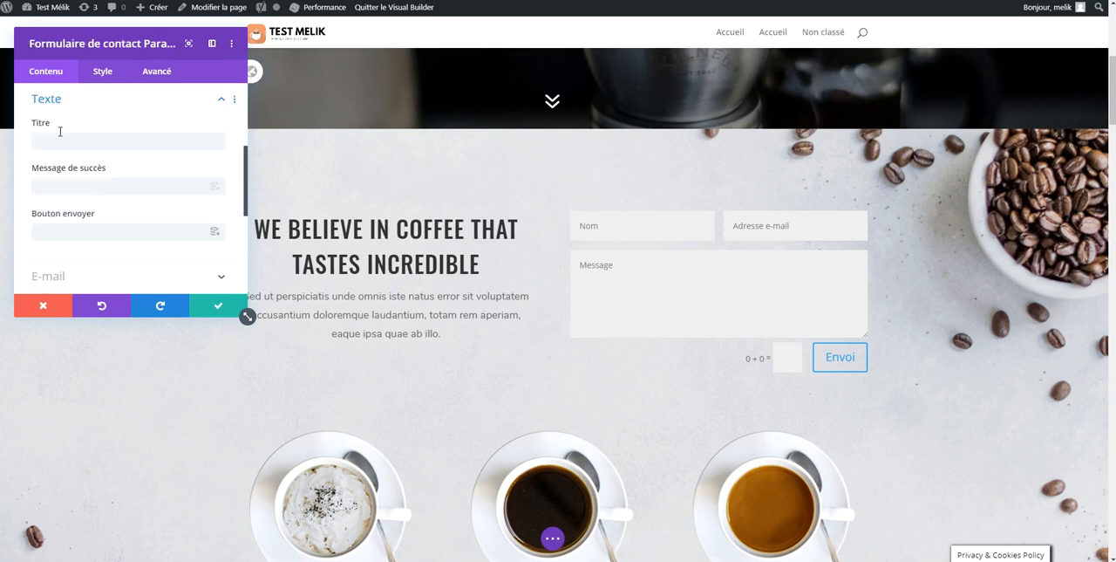
click(45, 165)
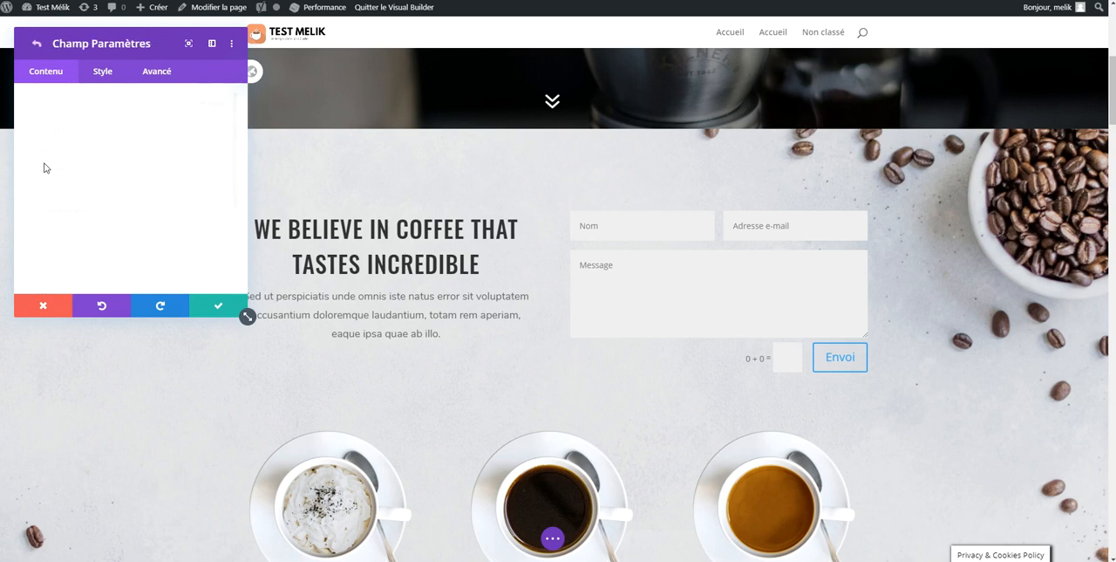
click(35, 44)
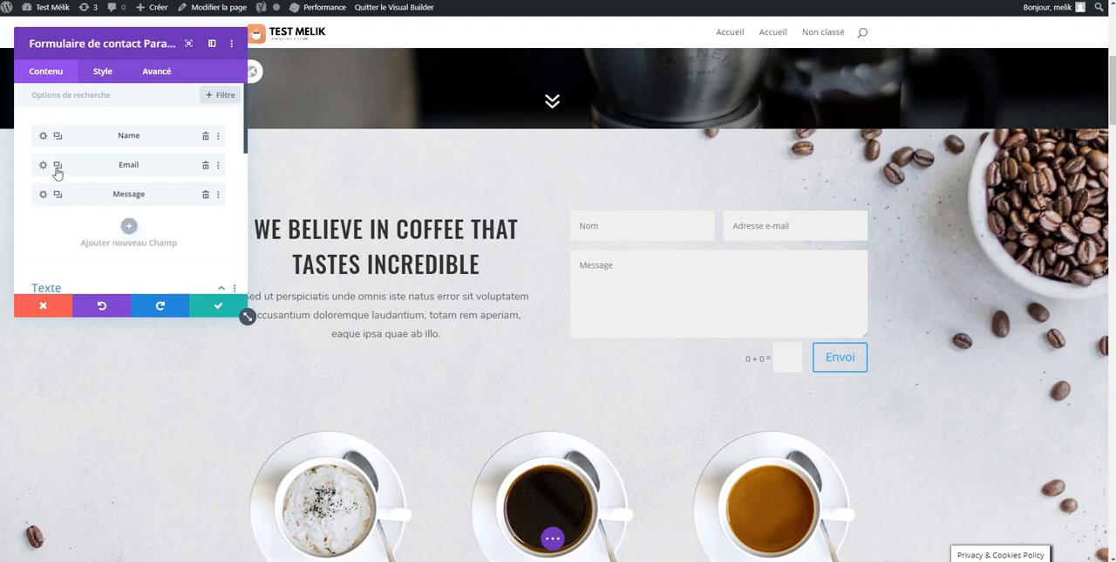
Add a new field to the contact form with the ID "Tel" and the title "Téléphone"
click(130, 228)
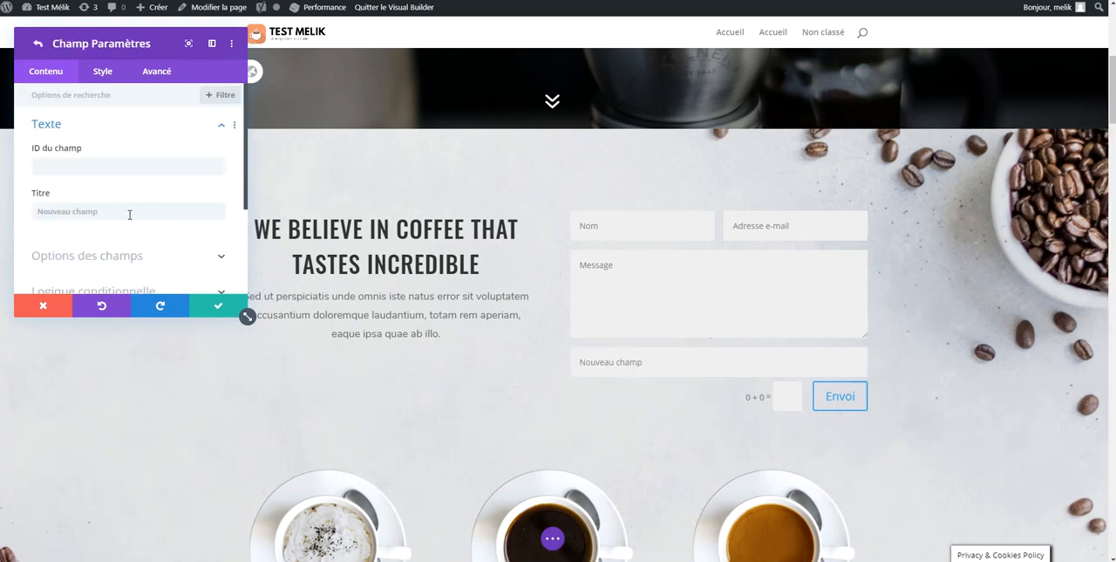
click(111, 164)
text(Tel)
key(Tab)
text(Téléphon)
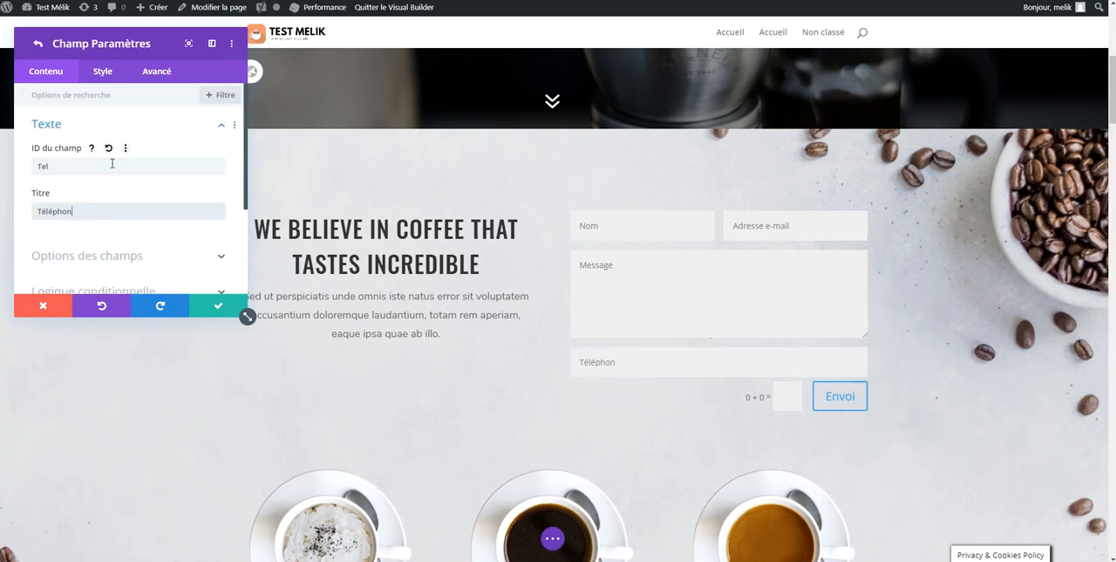
Make the Téléphone field optional by setting Champ requis to Non, and move it above the Message field
scroll(111, 166, down, 1)
click(125, 198)
scroll(133, 155, down, 1)
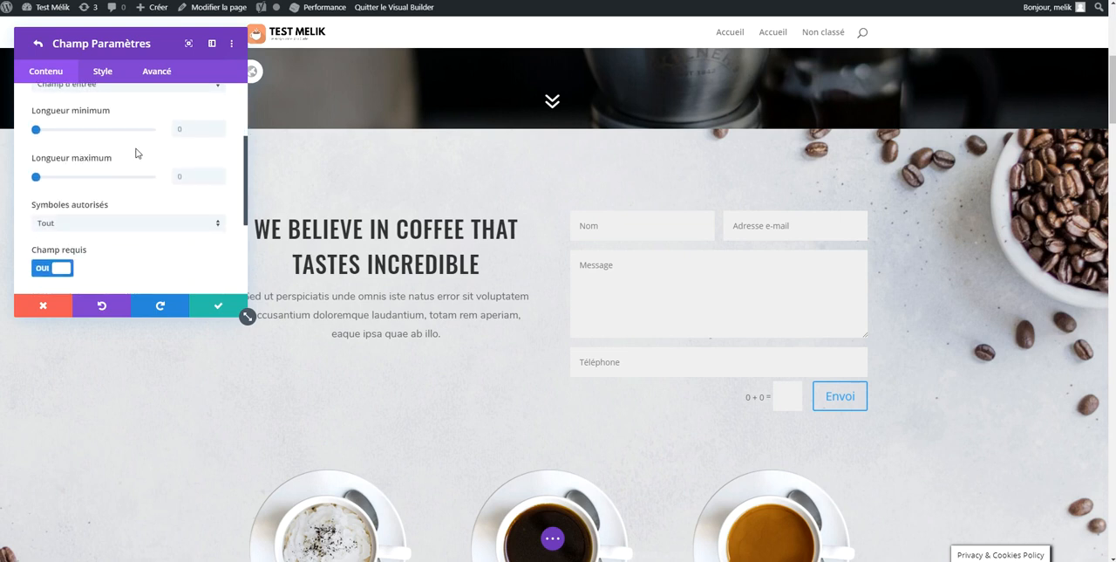
scroll(119, 209, down, 1)
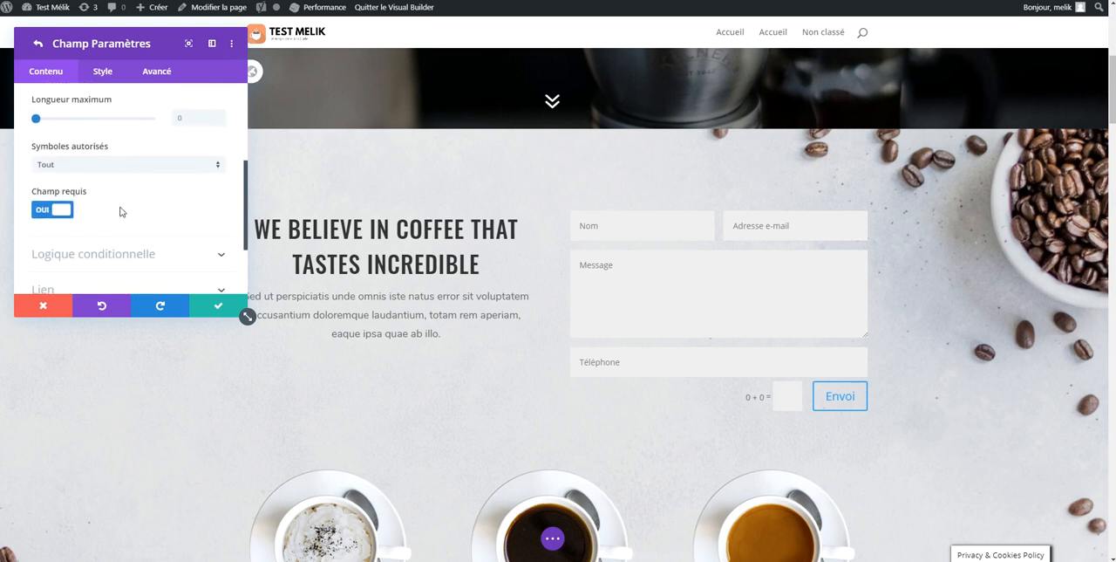
click(56, 210)
scroll(57, 211, up, 3)
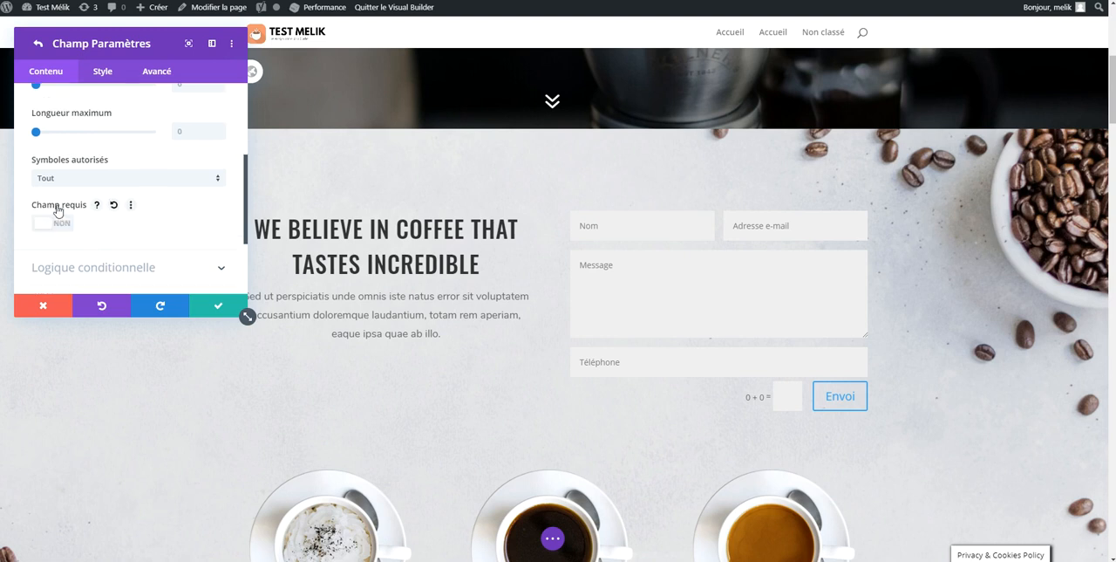
click(36, 44)
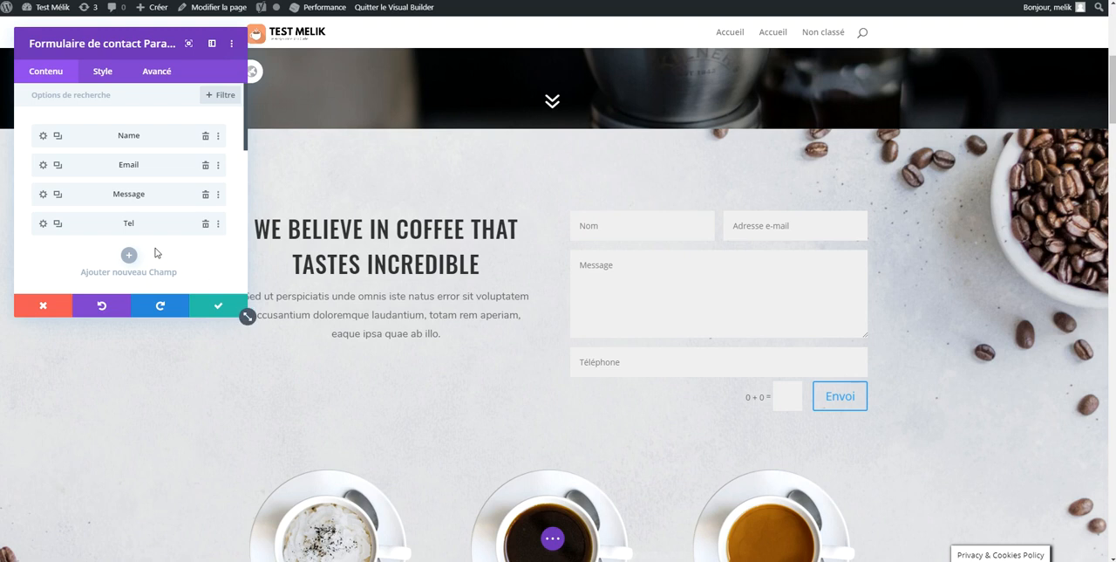
drag(100, 226, 104, 192)
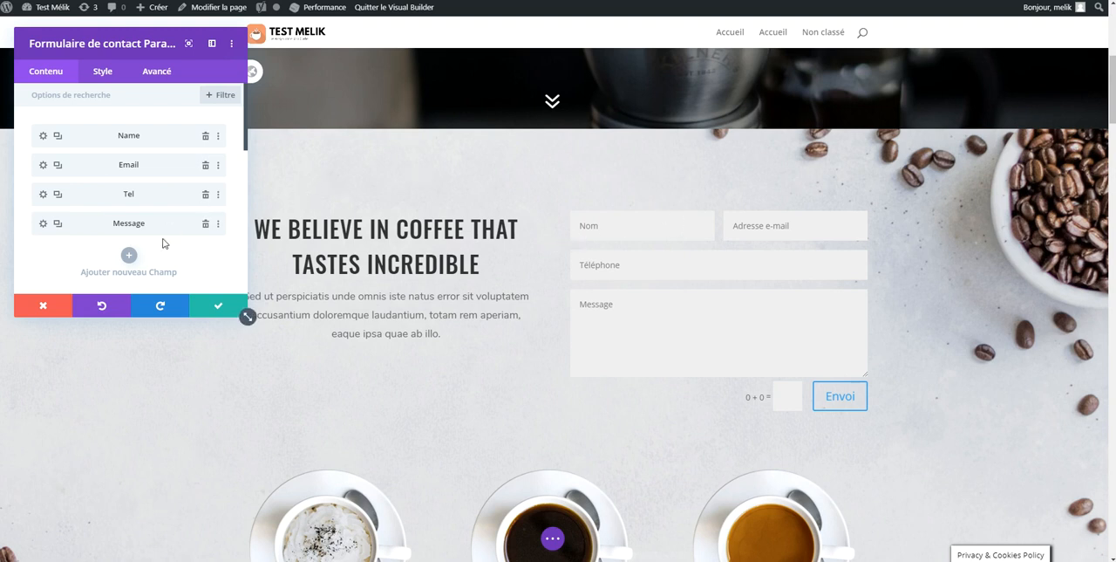
Add another field to the contact form with "Sujet" as both its ID and its title
click(131, 254)
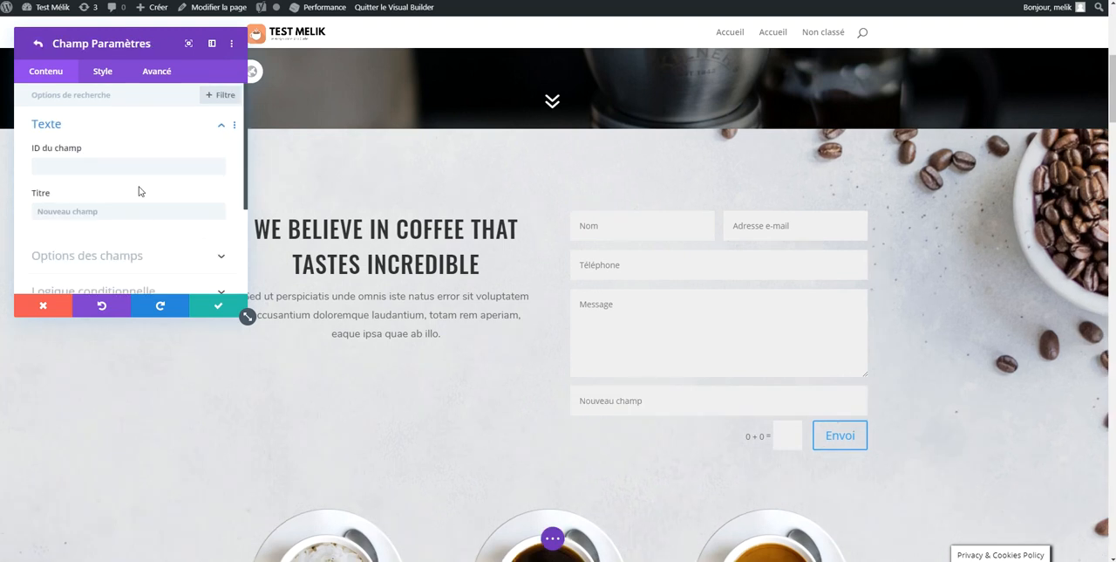
click(119, 162)
text(Sujet)
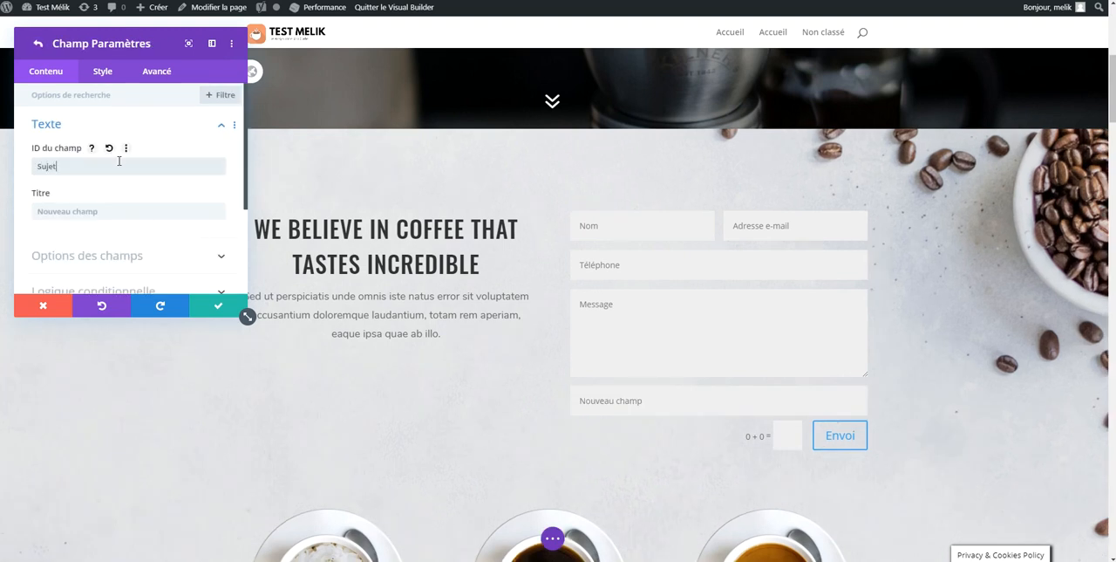
key(Tab)
text(Suj)
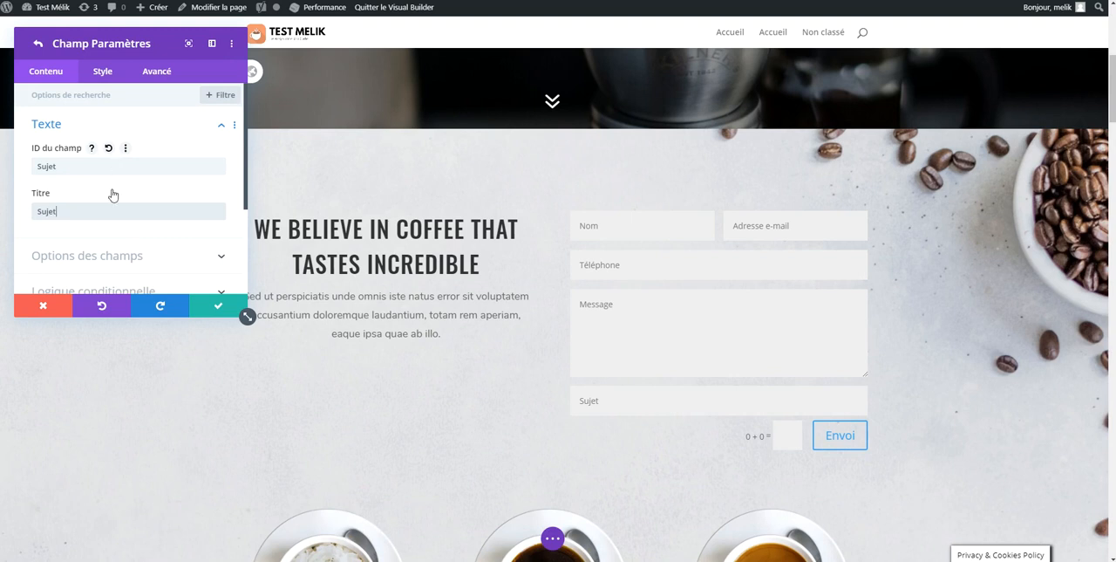
Make Sujet a Menu déroulant de sélection with the first option "Je souhaite avoir des infos sur vos produits"
click(119, 252)
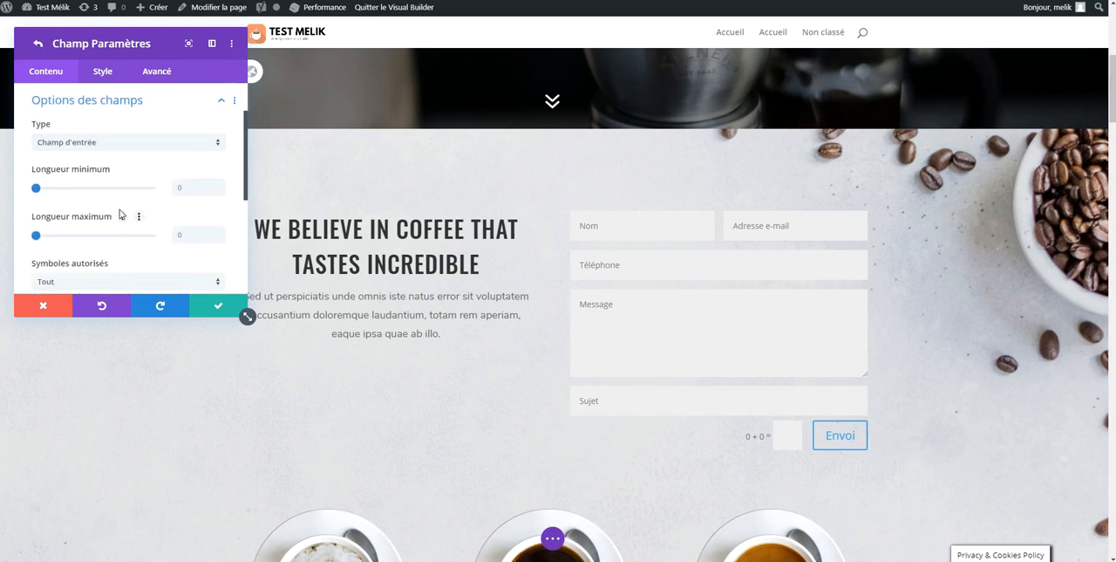
scroll(117, 209, down, 2)
scroll(92, 220, up, 2)
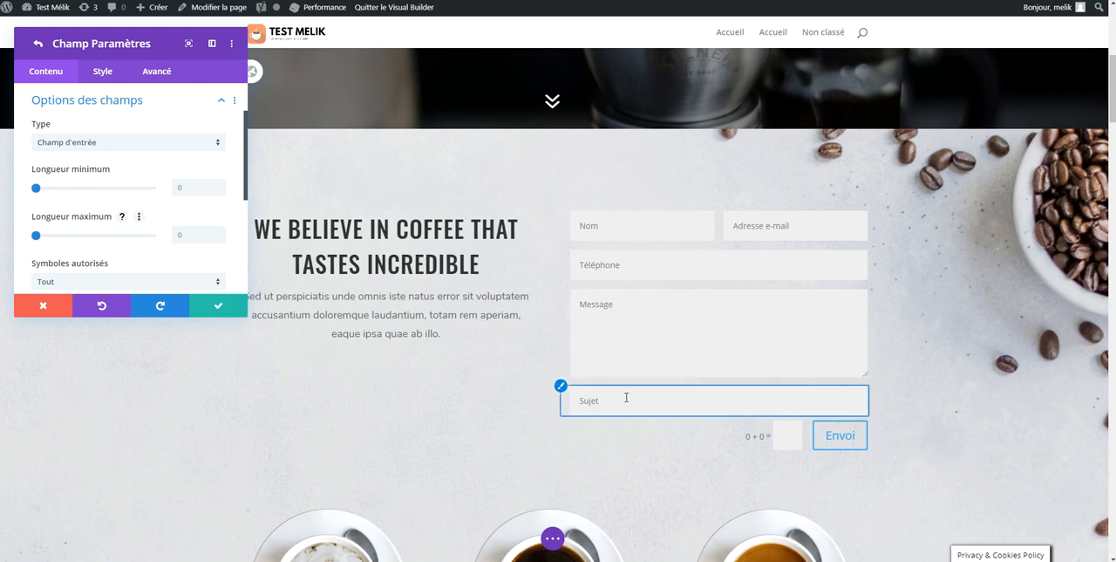
click(197, 152)
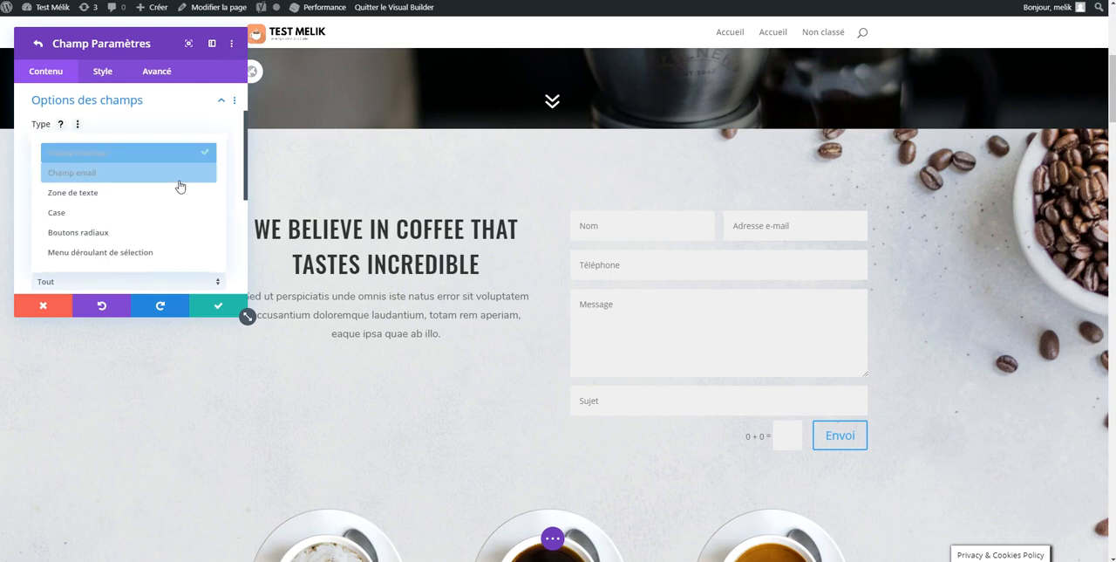
click(138, 253)
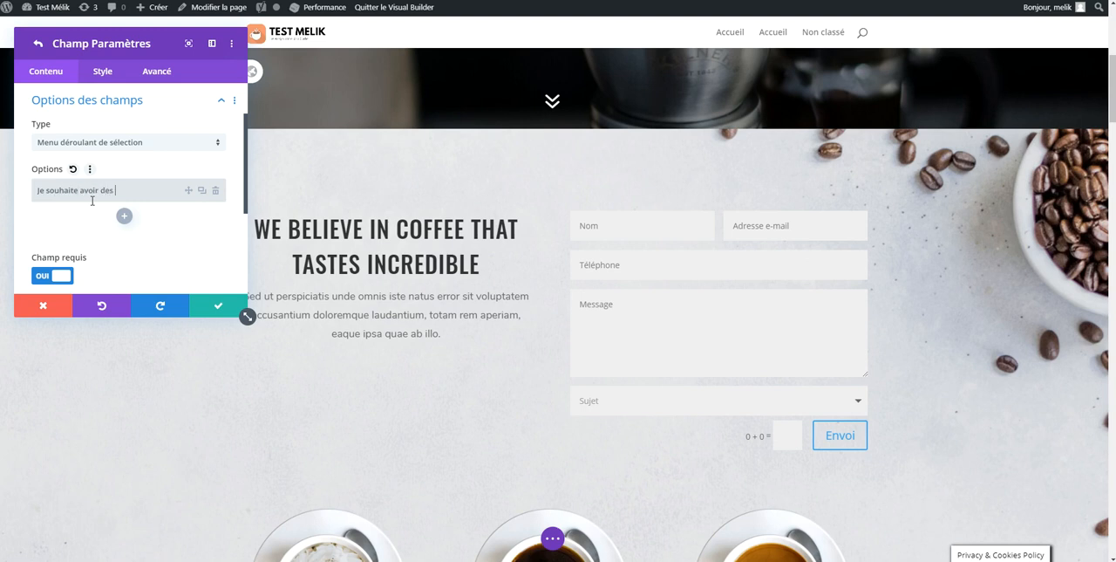
text(roduits)
key(Return)
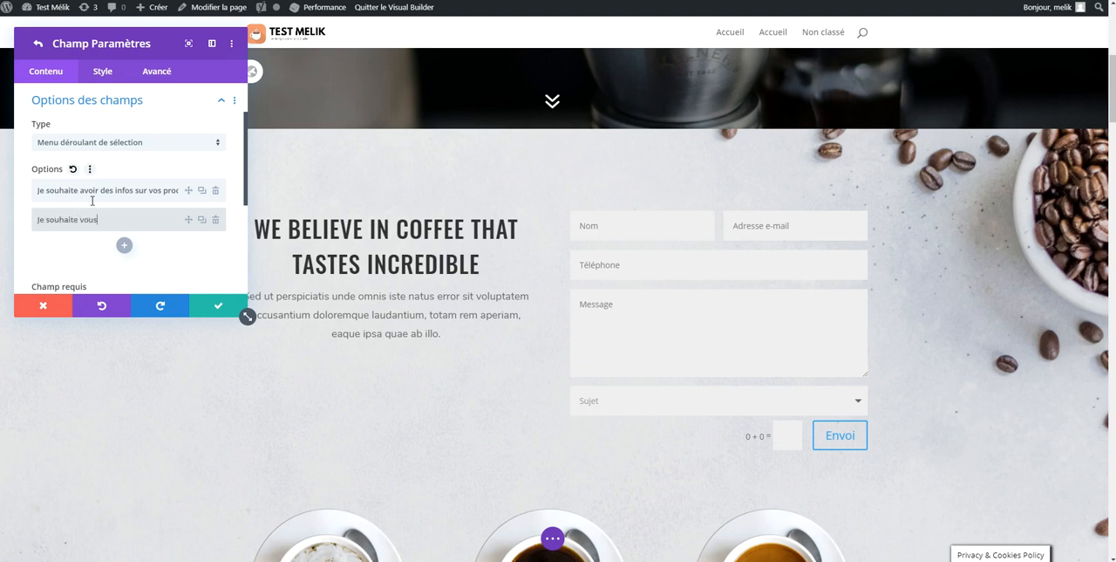
Add the Sujet options "Je souhaite vous contacter", "Je souhaite avoir un devis" and "Autre demande", and place the field above Message
text(Je souhaite vous contacter)
key(Return)
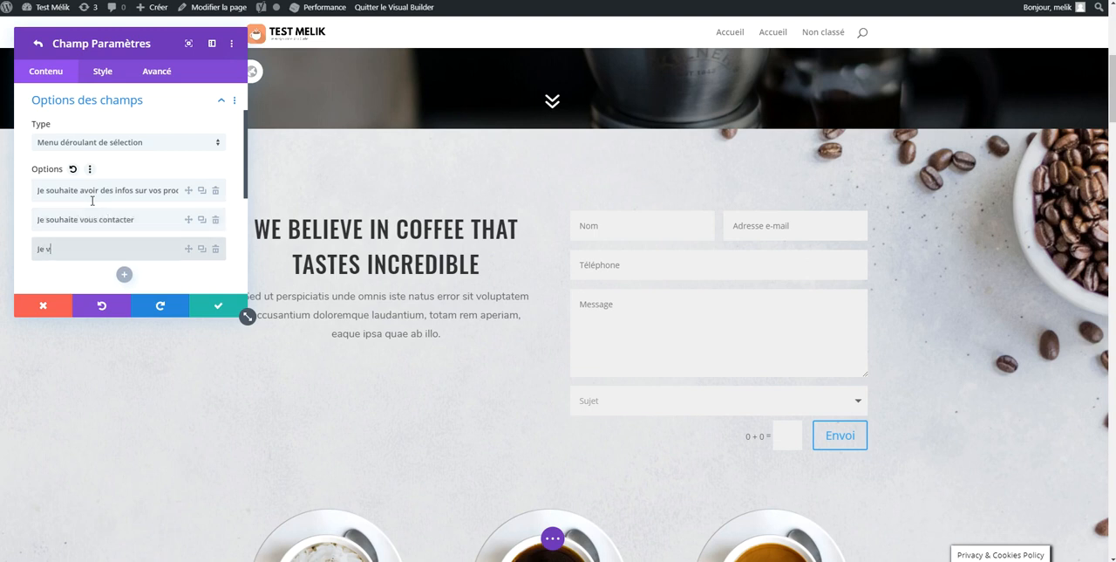
text(Je souhaite avoir un devis)
key(Return)
text(Autre dem)
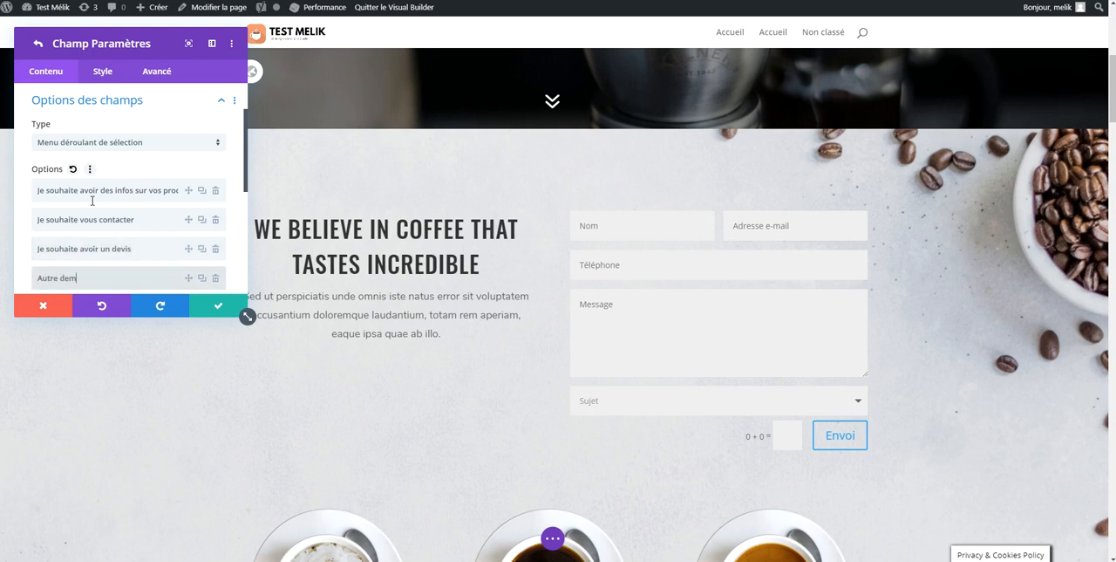
click(215, 305)
drag(120, 188, 119, 149)
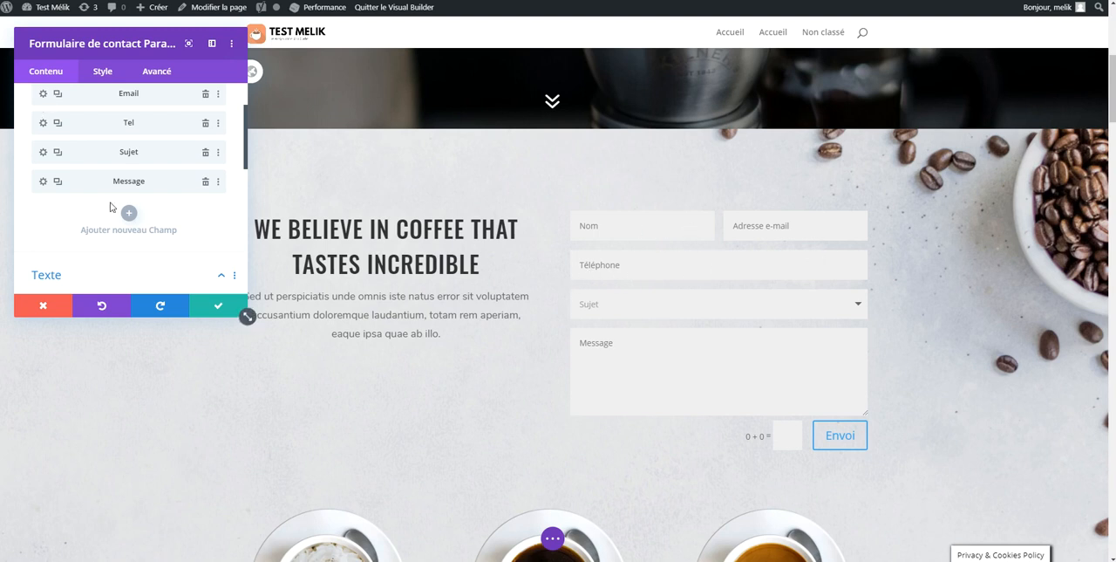
Turn off the full-width layout (Prendre toute la largeur) for the Tel field
scroll(122, 208, up, 1)
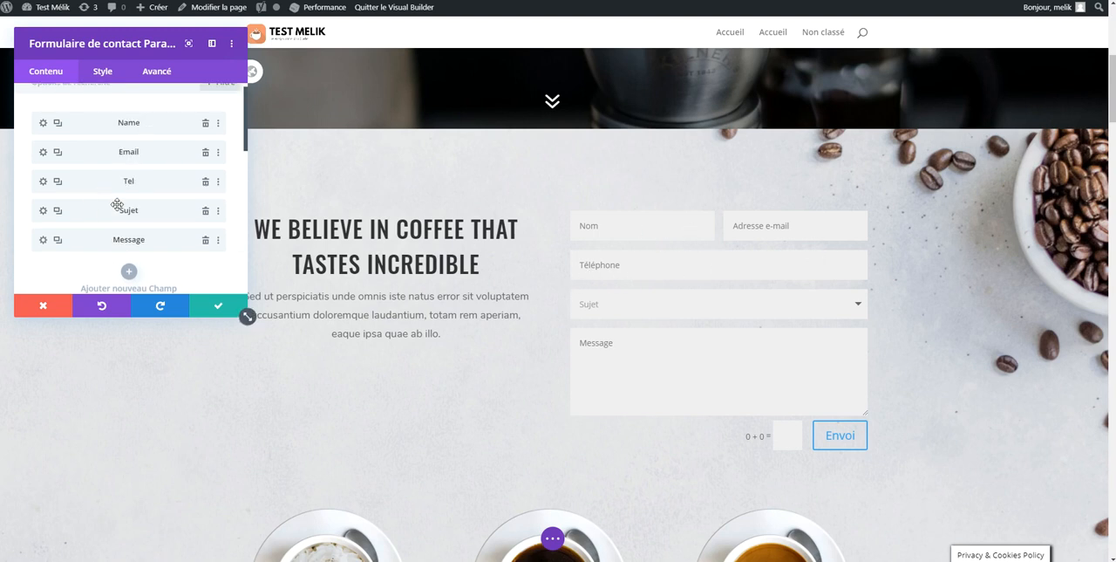
click(42, 180)
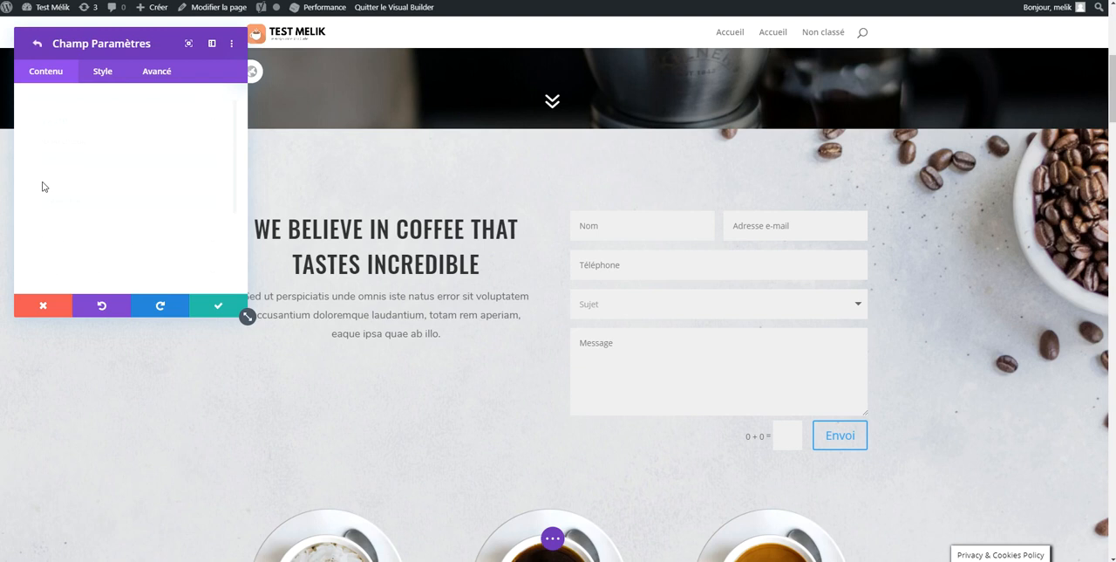
click(103, 72)
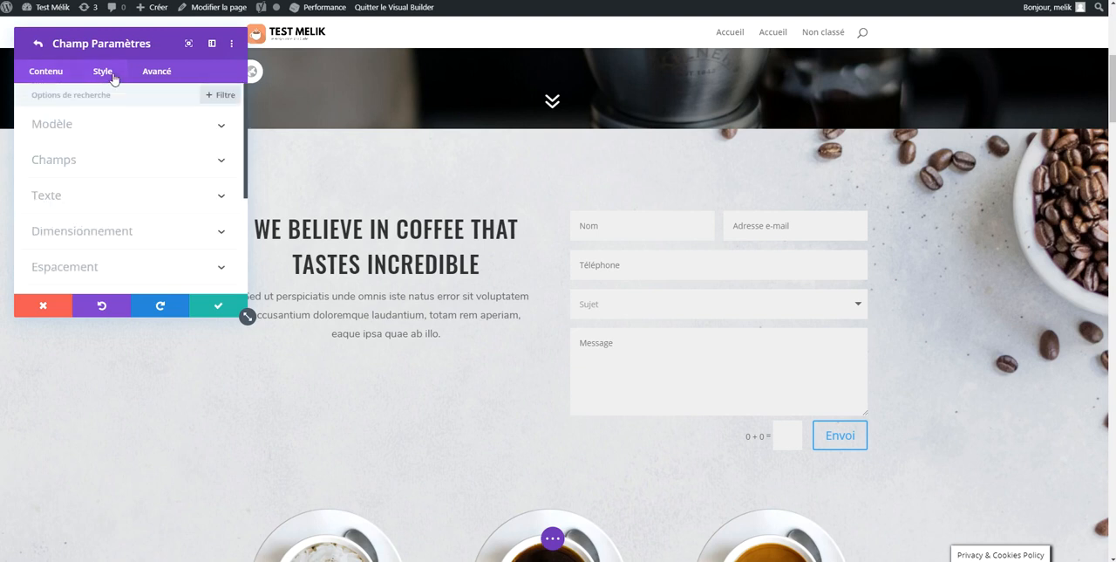
click(95, 130)
click(63, 167)
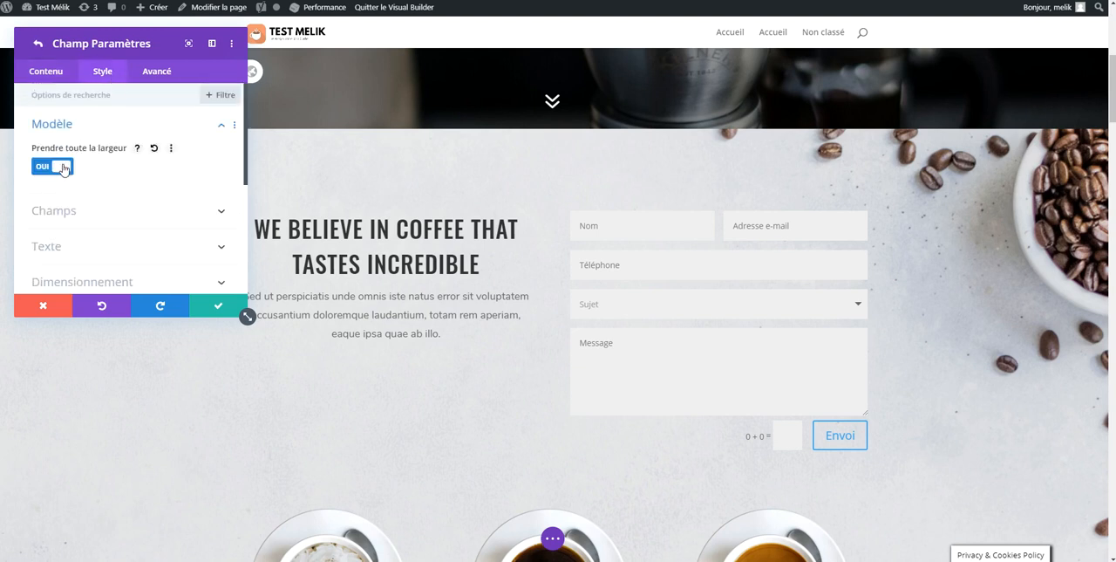
click(61, 169)
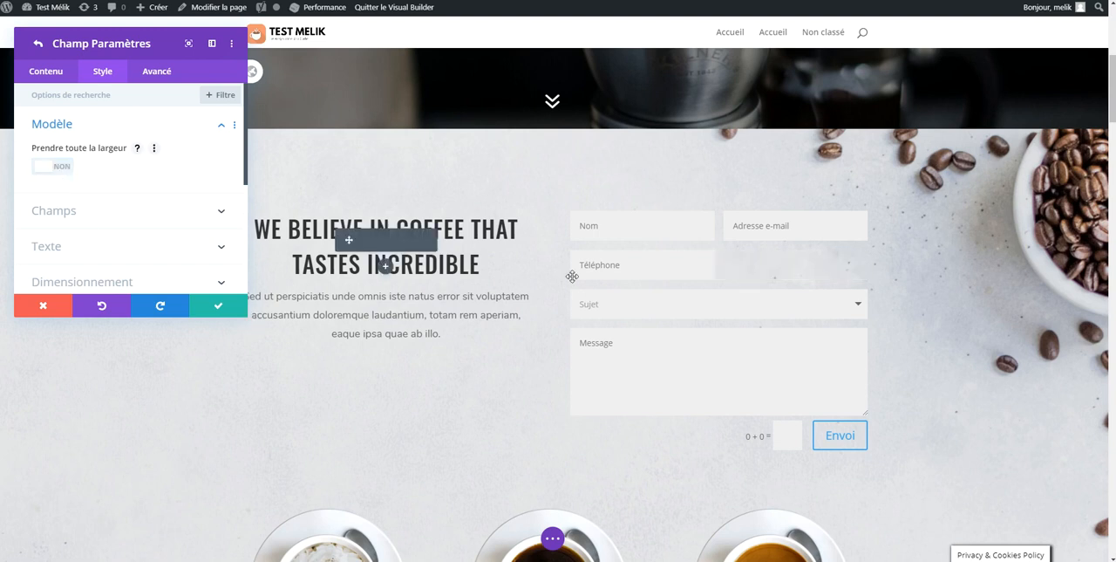
click(38, 43)
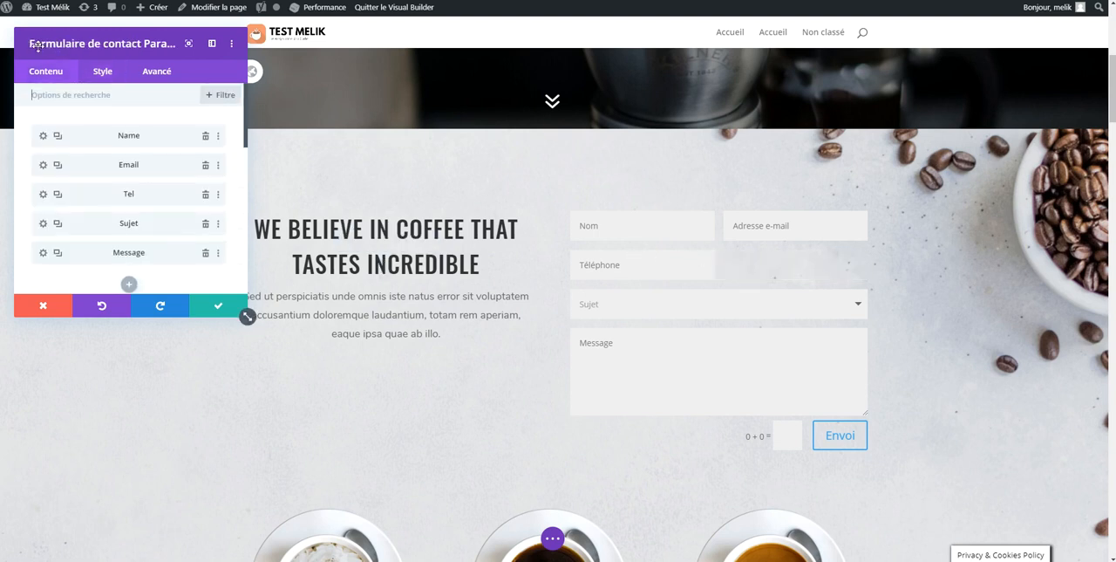
Turn off the full-width layout (Prendre toute la largeur) for the Sujet field and save the contact form settings
click(43, 225)
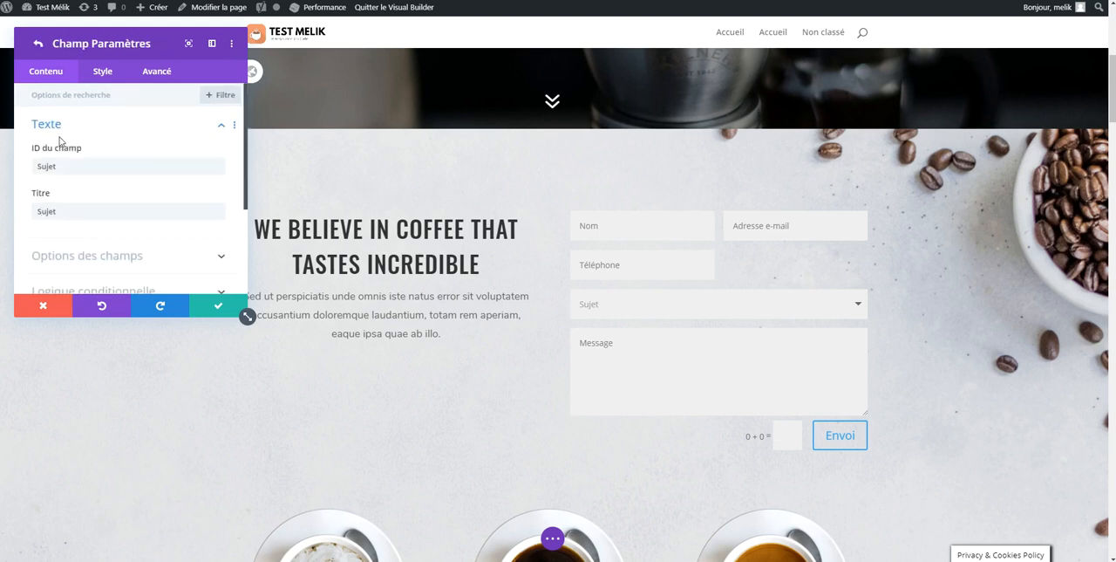
click(91, 78)
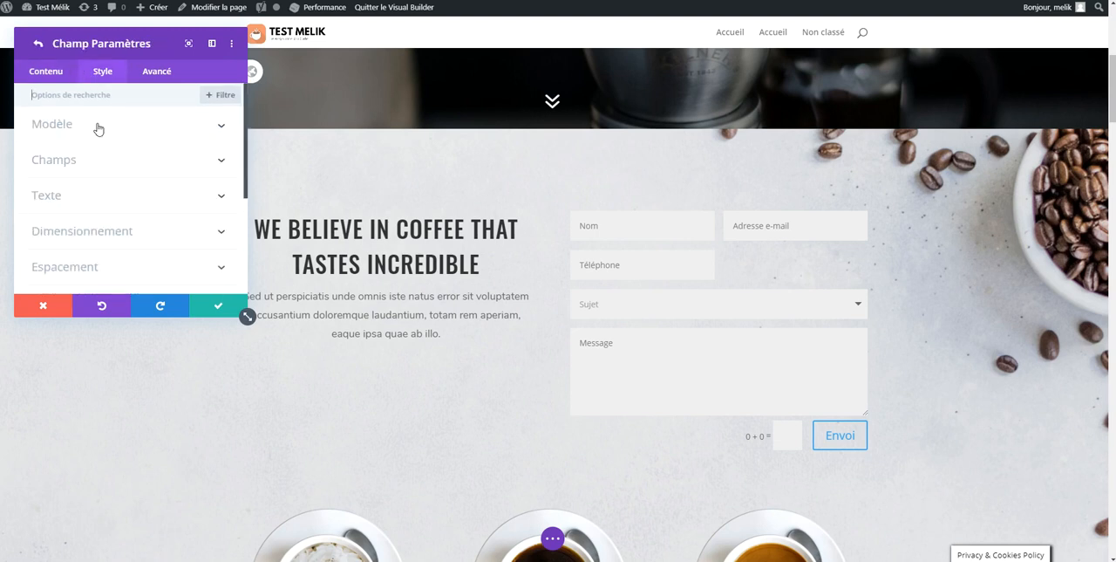
click(94, 127)
click(59, 167)
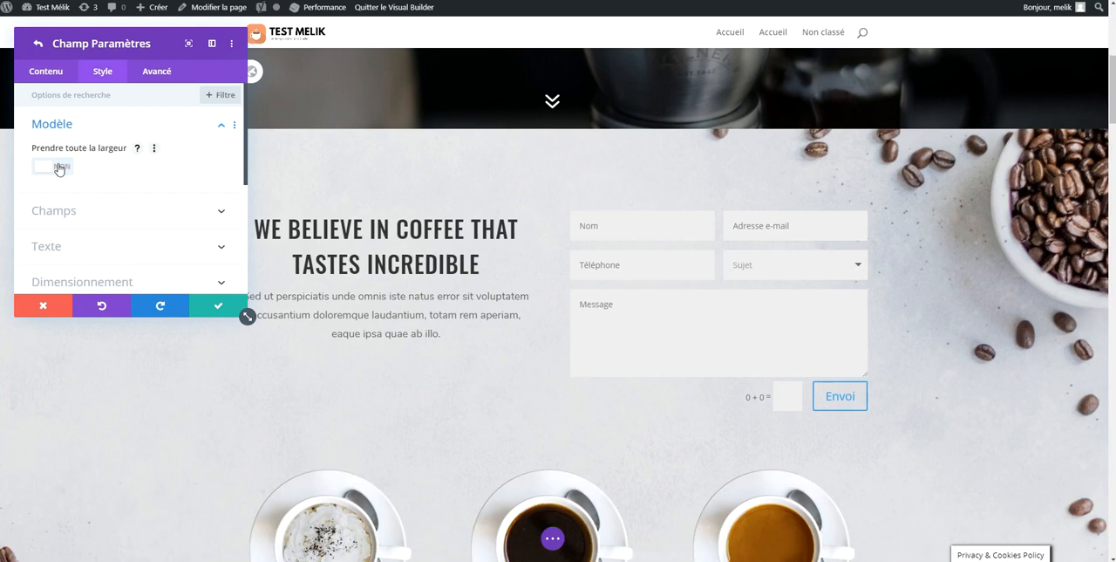
click(216, 305)
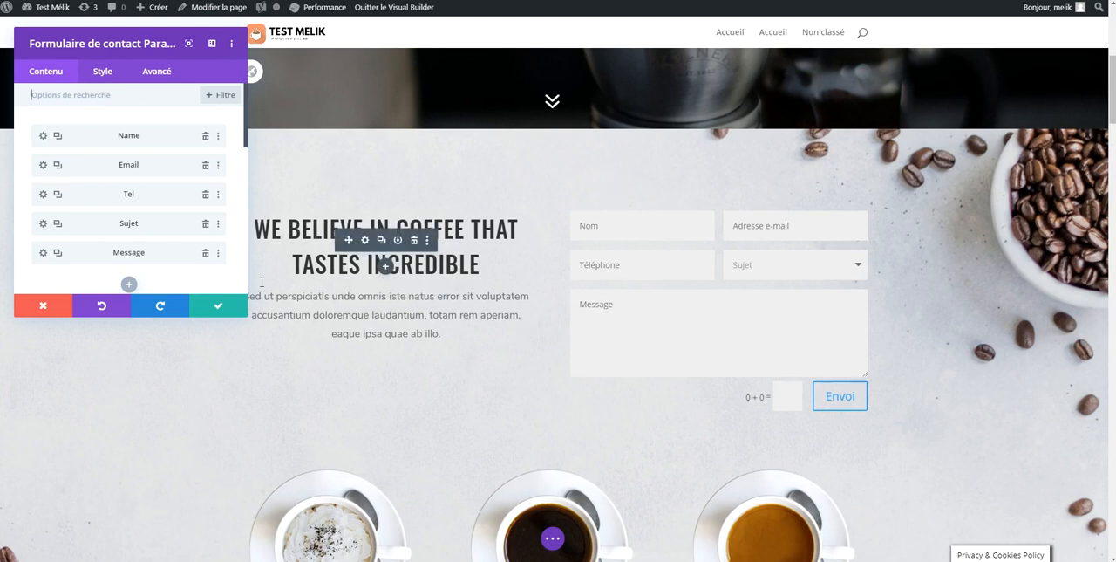
click(221, 308)
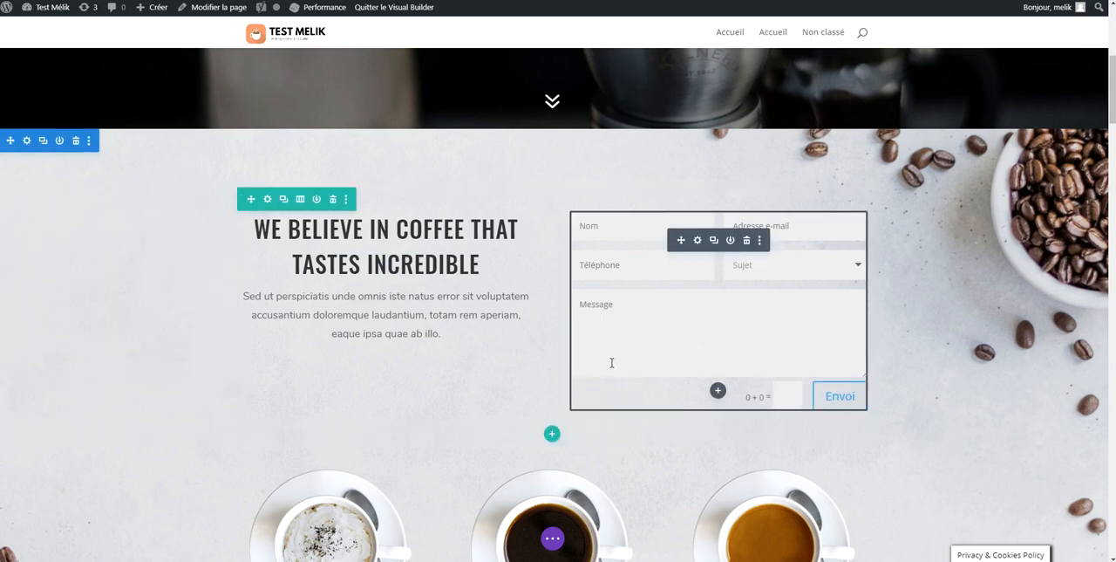
Add a new field to the contact form with "RGPD" as both its ID and its title
click(696, 241)
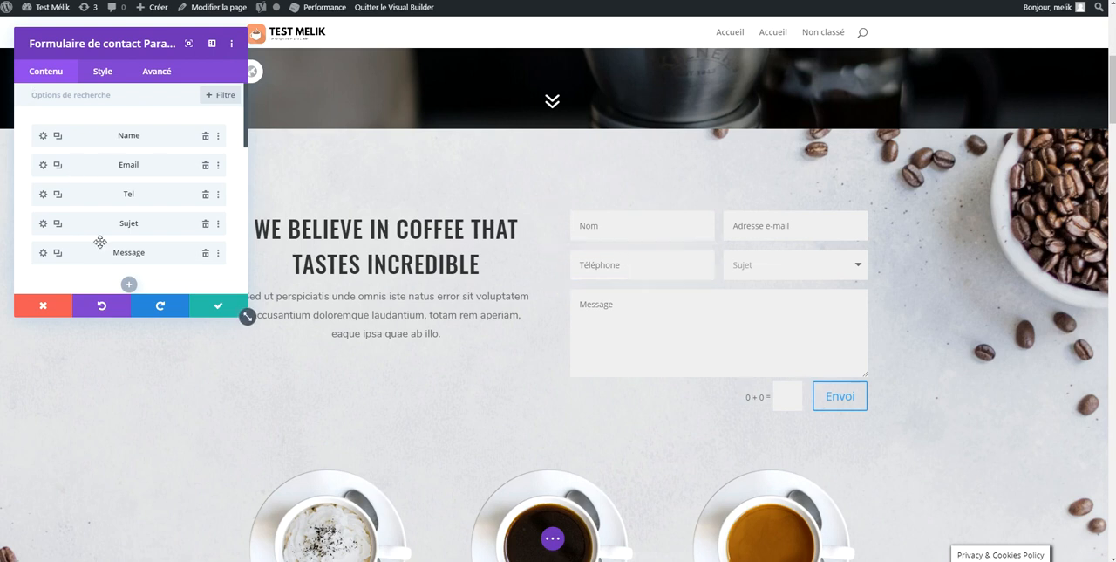
scroll(129, 285, down, 1)
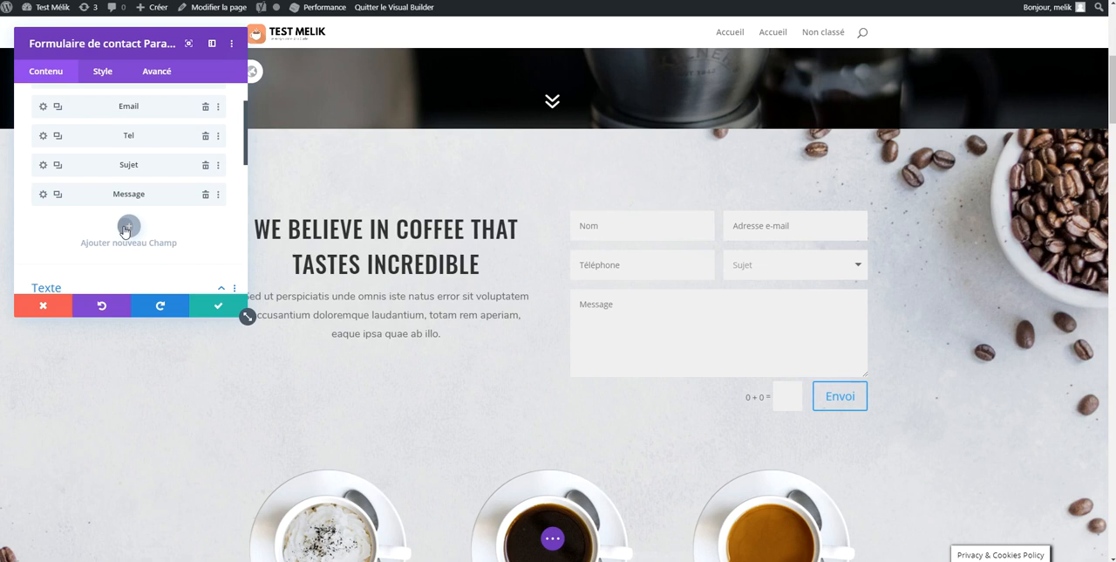
click(124, 224)
scroll(101, 143, up, 1)
click(106, 167)
text(R)
key(Tab)
text(RG)
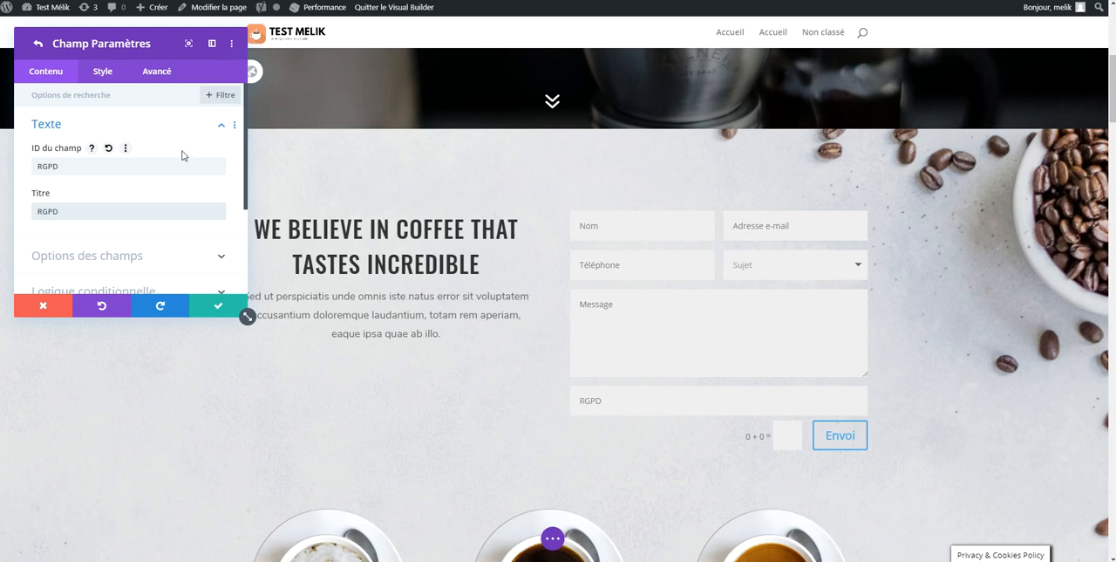
Make RGPD a Case field with the option "Dans le cadre de la RGPD, j'accepte que mes données soient utilisées pour m'envoyer un message."
scroll(161, 156, down, 3)
click(156, 148)
click(104, 221)
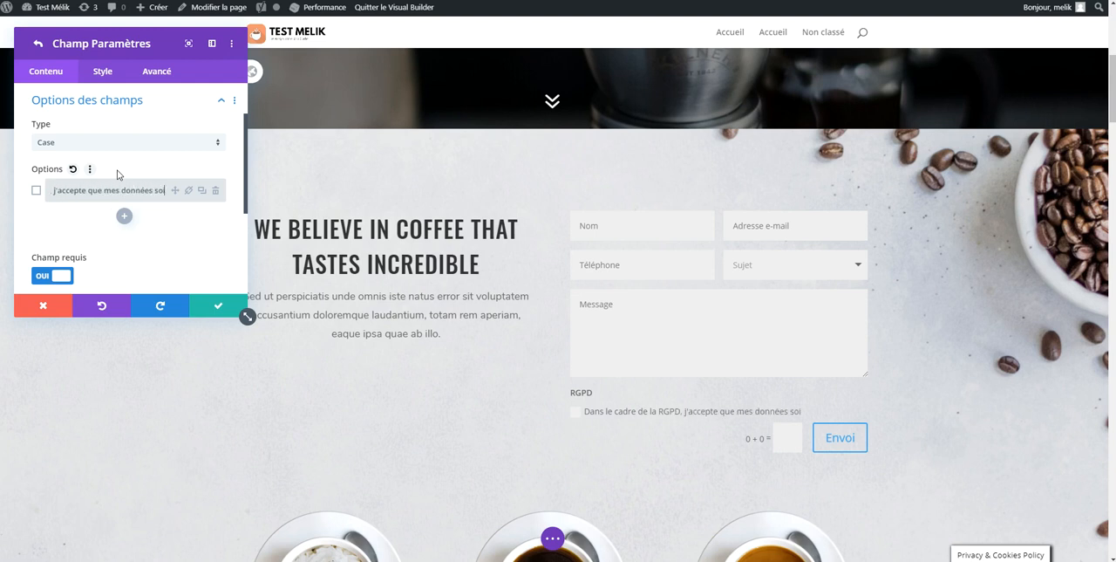
text(tilisées pour m'env)
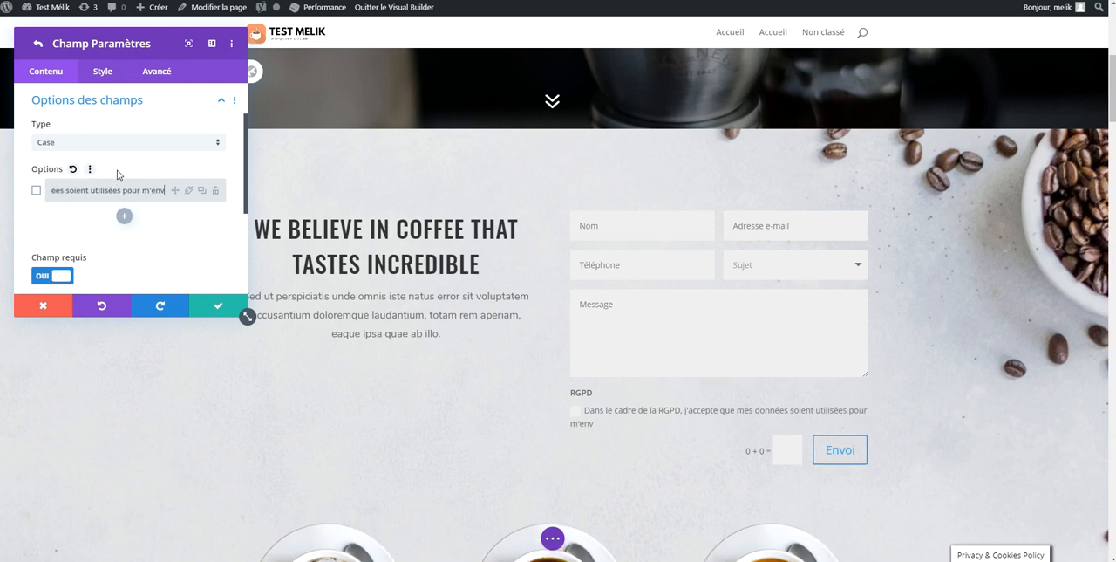
text(oyer un message.)
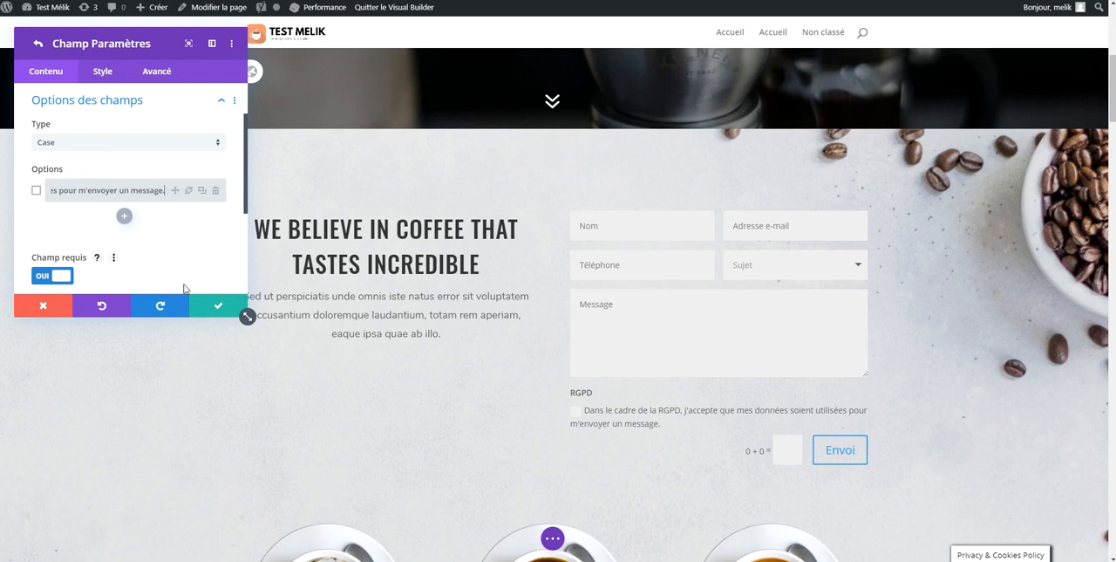
scroll(102, 232, down, 1)
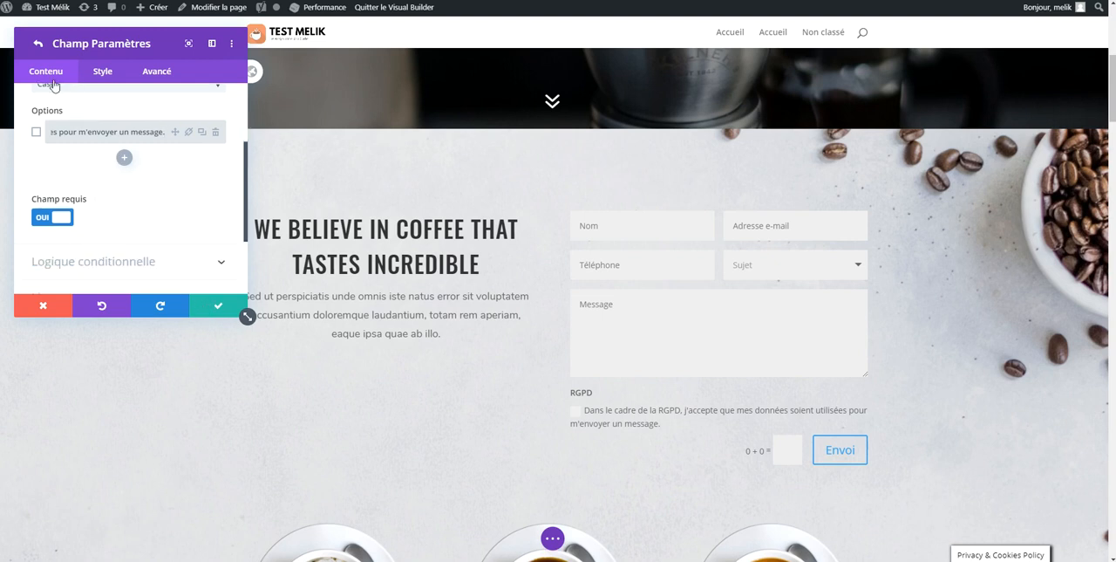
click(36, 48)
Set the form's submit button text to "ENVOYER LE MESSAGE" and its success message to "Merci, le message a bien été envoyé !"
scroll(142, 194, up, 3)
scroll(144, 200, down, 1)
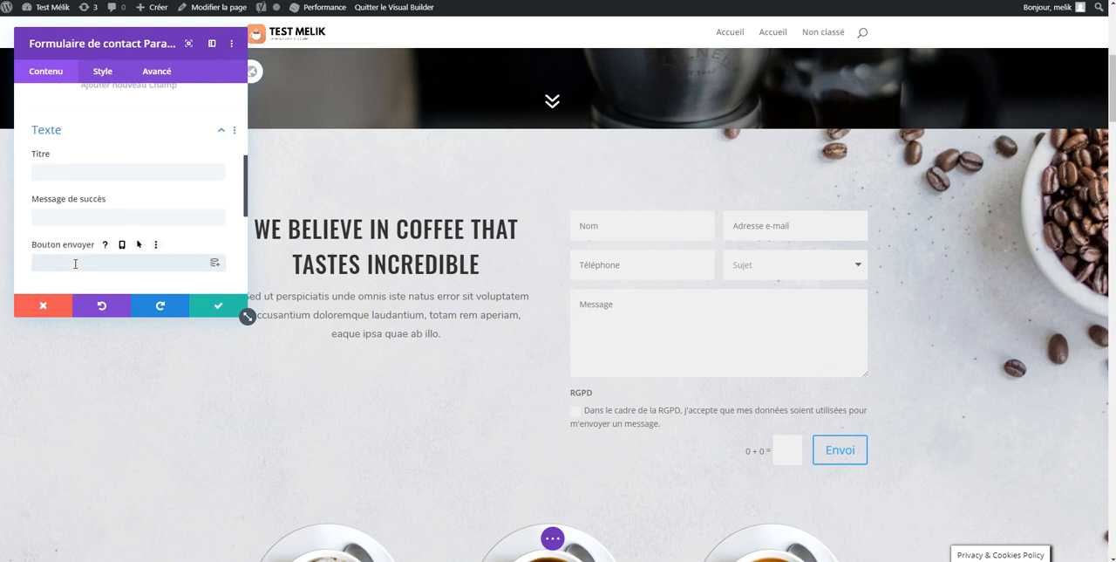
text(ENVOYER LE)
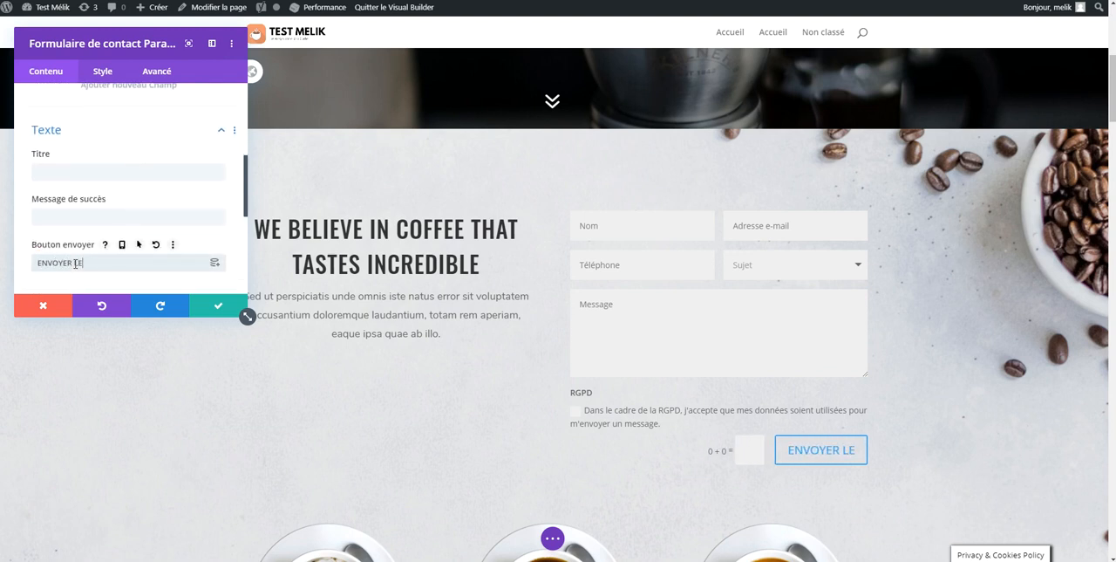
text( MESSAGE)
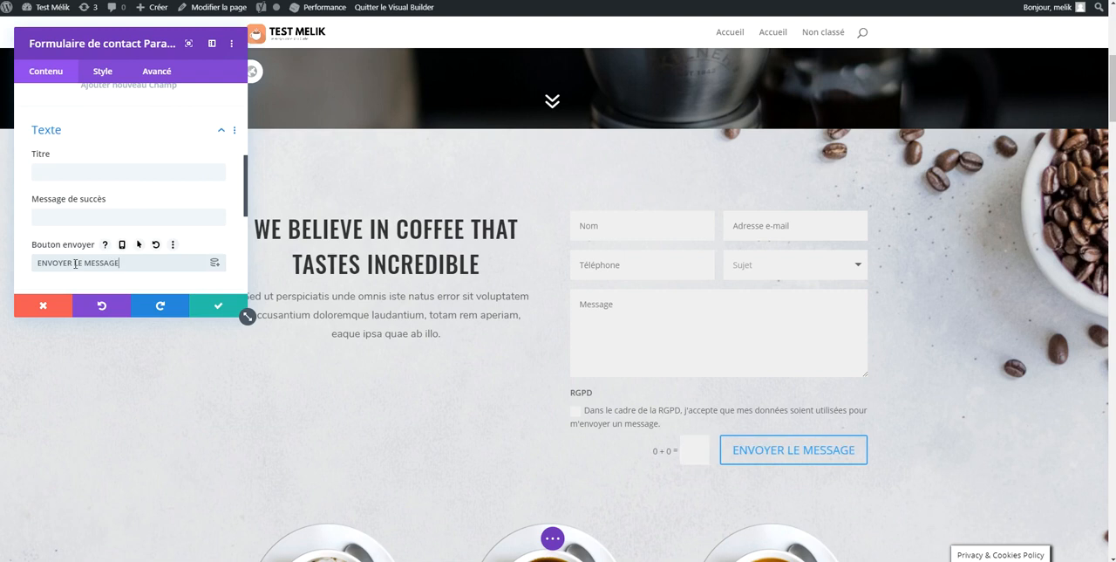
click(87, 220)
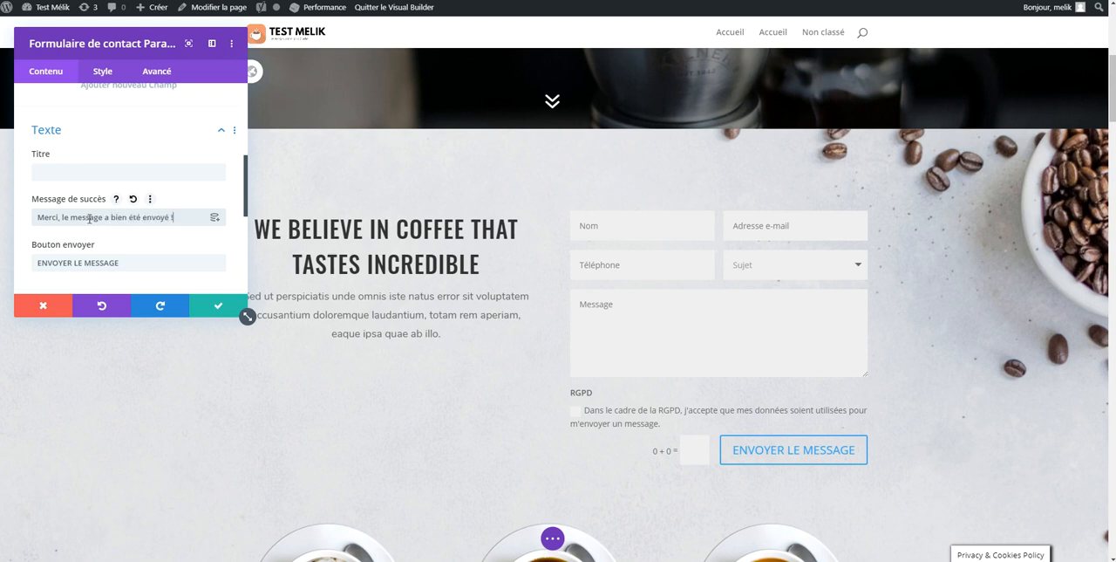
Enable custom styles for the contact form's submit button (Utiliser des styles personnalisés pour Bouton)
scroll(131, 192, up, 4)
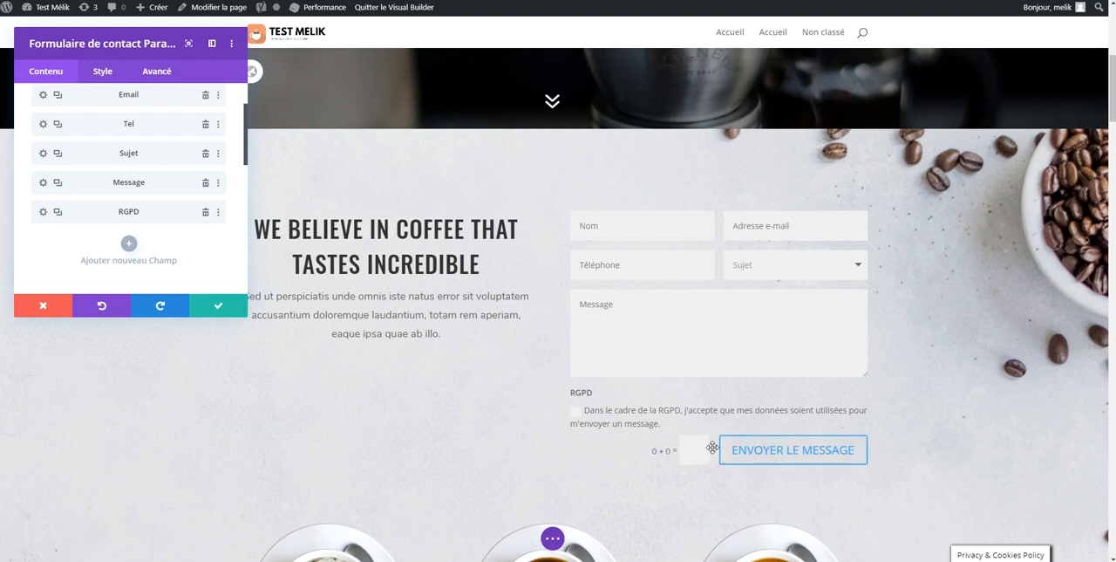
scroll(166, 218, down, 8)
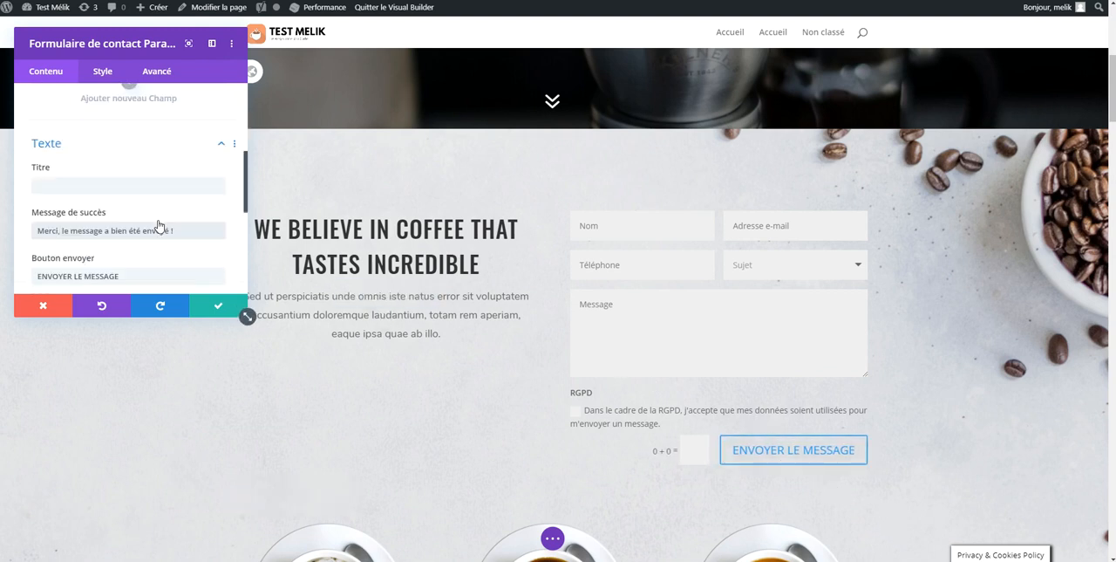
scroll(122, 148, up, 5)
click(103, 71)
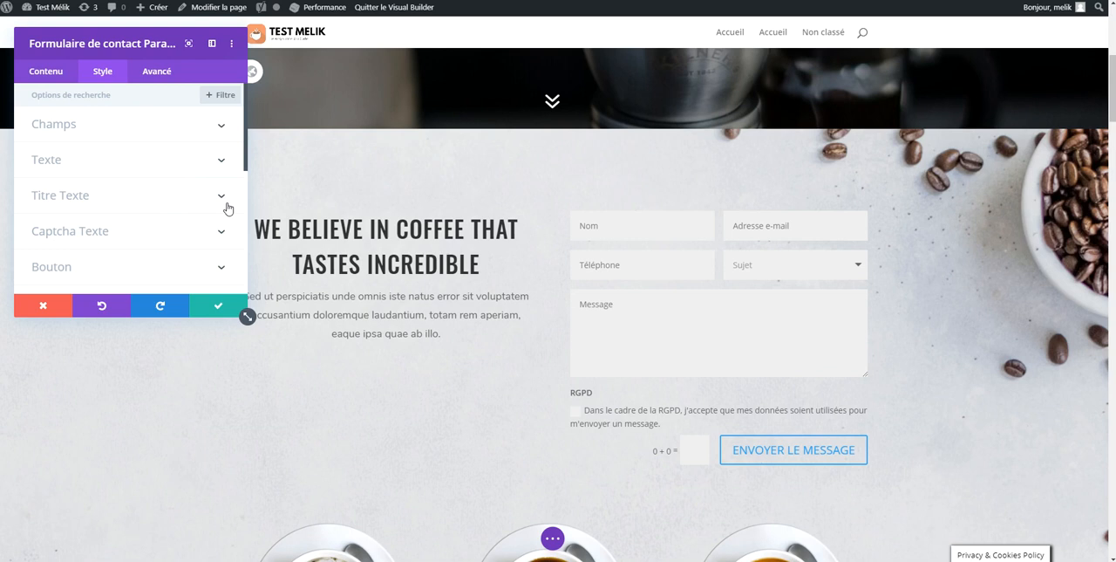
scroll(746, 401, up, 4)
scroll(639, 201, down, 2)
scroll(638, 200, down, 4)
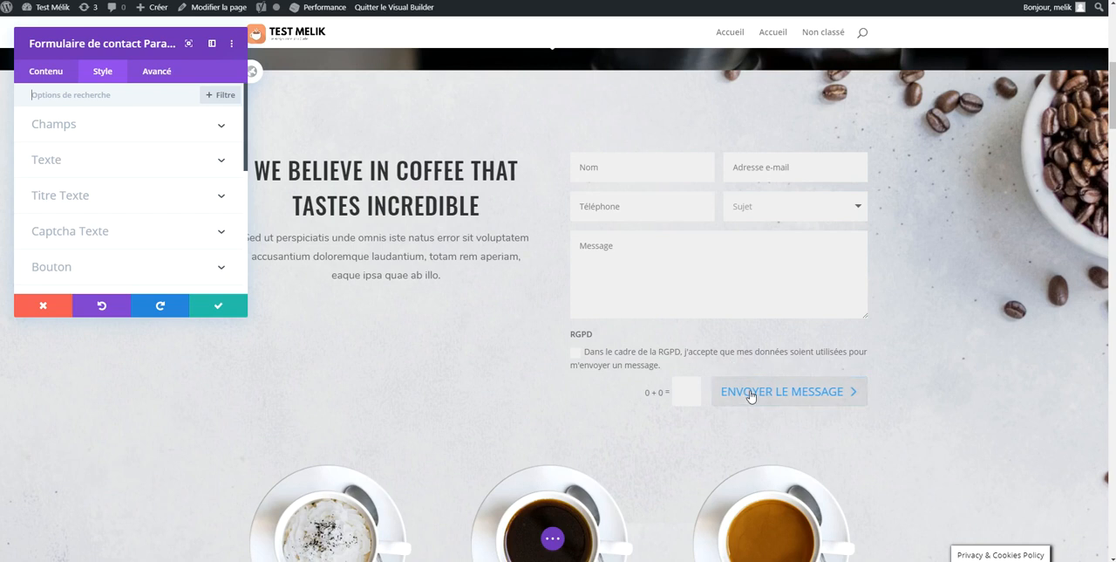
click(171, 279)
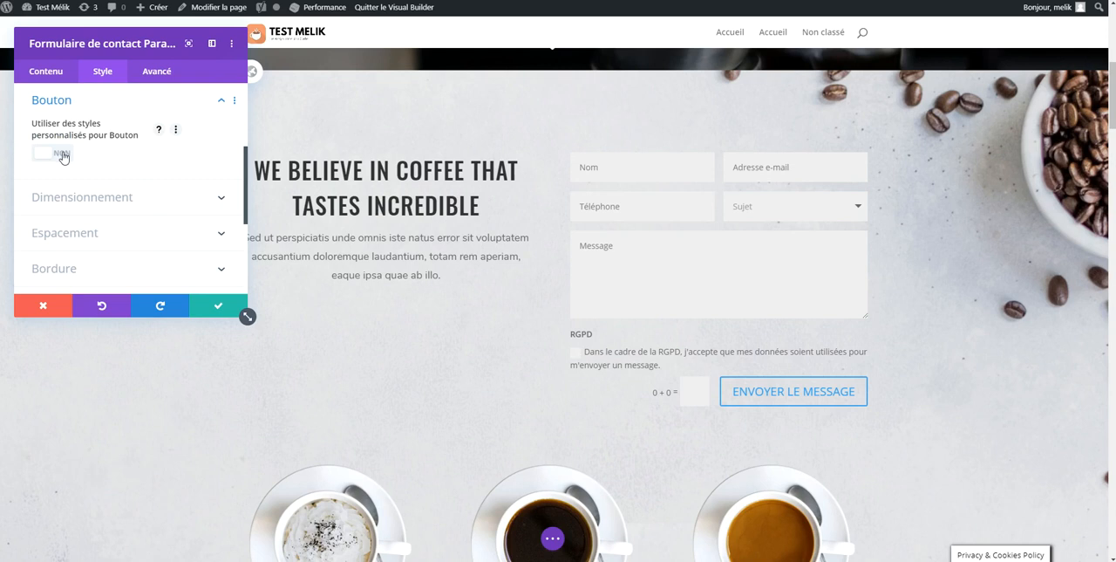
click(62, 154)
Try a submit button text size of 97px and set it back to 20px
drag(61, 200, 147, 202)
scroll(392, 182, down, 2)
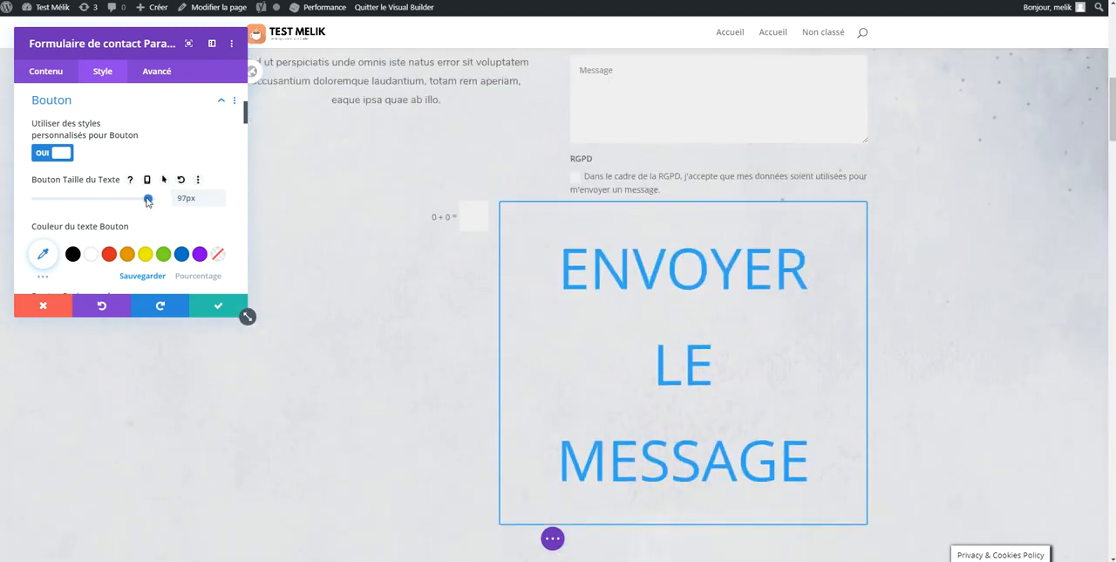
drag(142, 200, 58, 210)
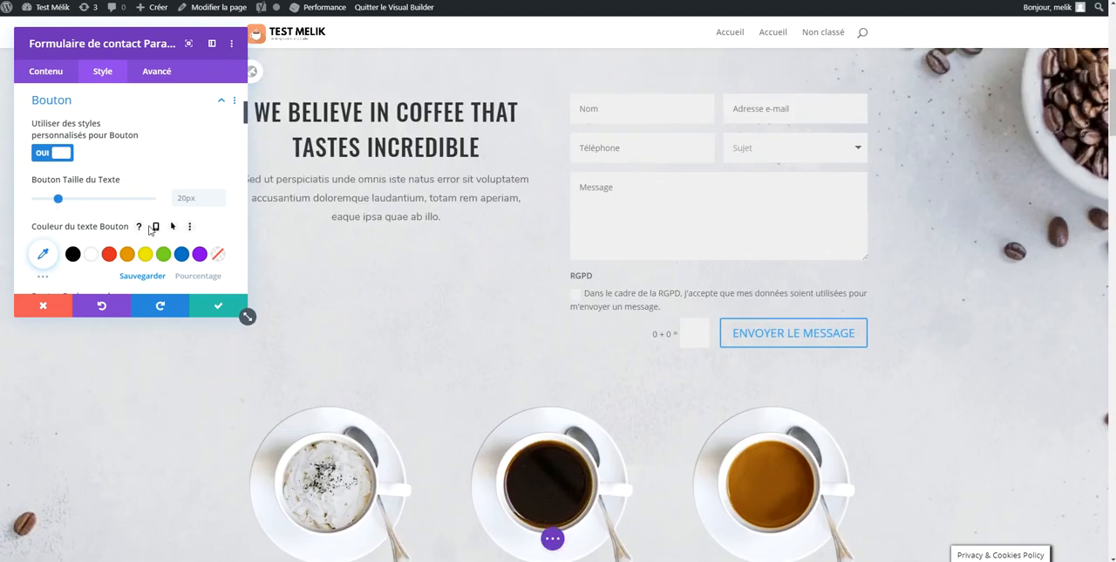
Try orange #e09900 as the submit button's background colour
scroll(152, 232, down, 3)
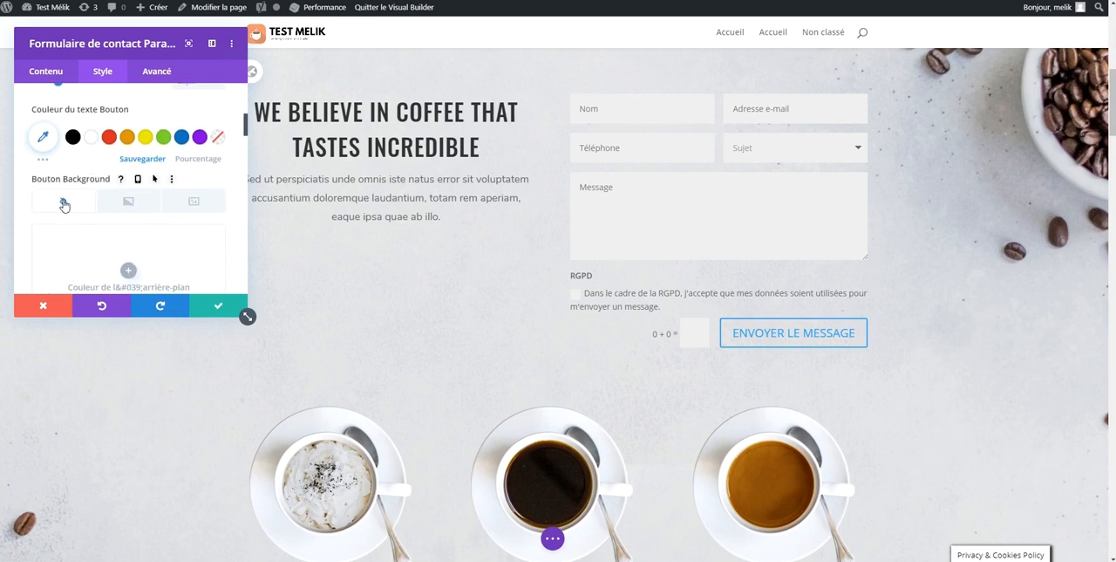
scroll(96, 211, down, 1)
scroll(115, 214, down, 1)
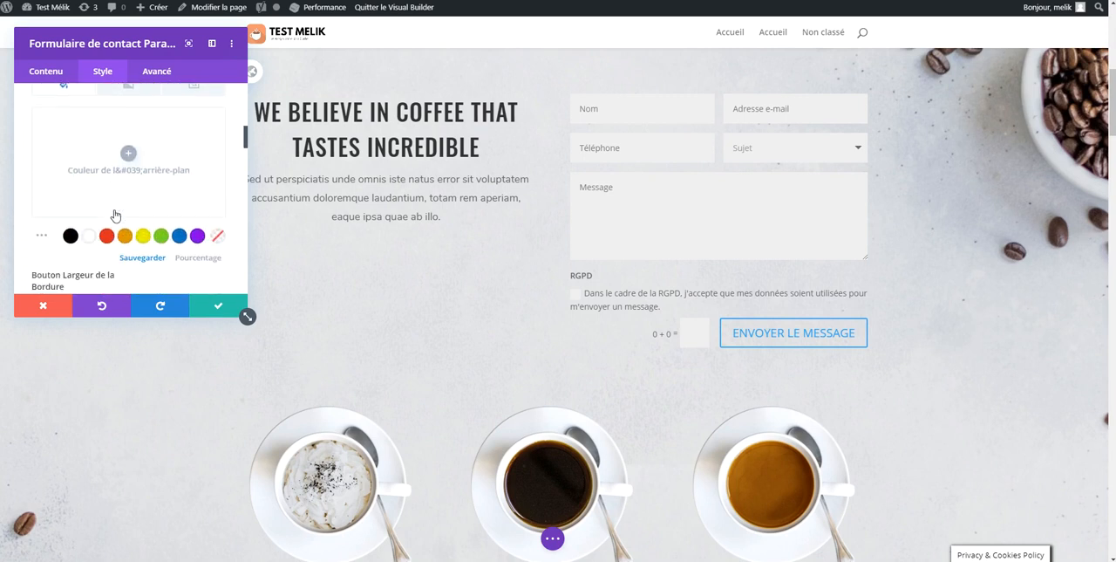
click(127, 236)
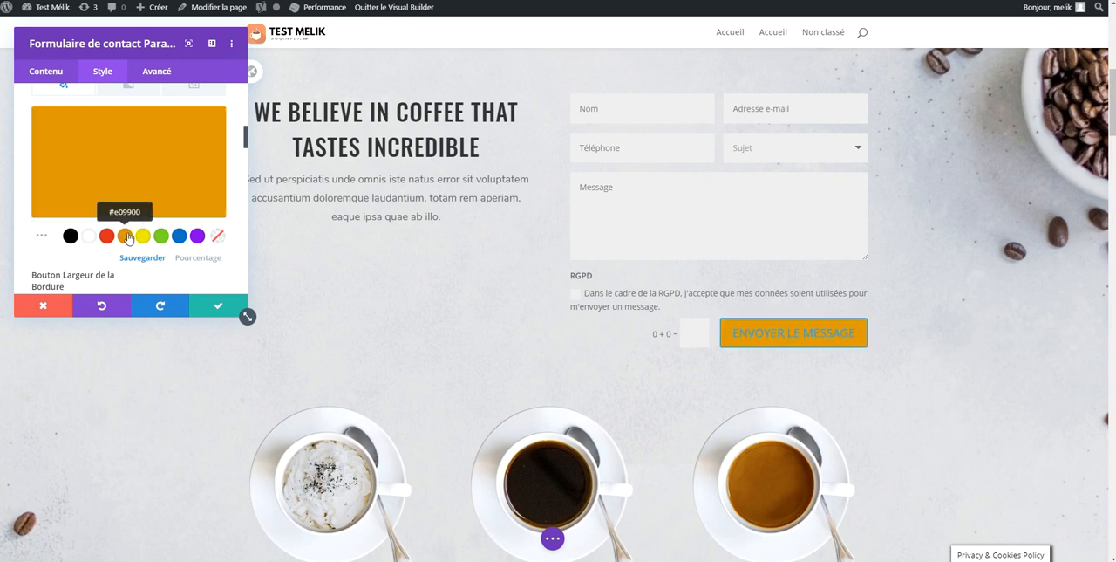
Set the submit button's background to a dark brown from the extended colour palette
click(47, 236)
scroll(43, 235, down, 1)
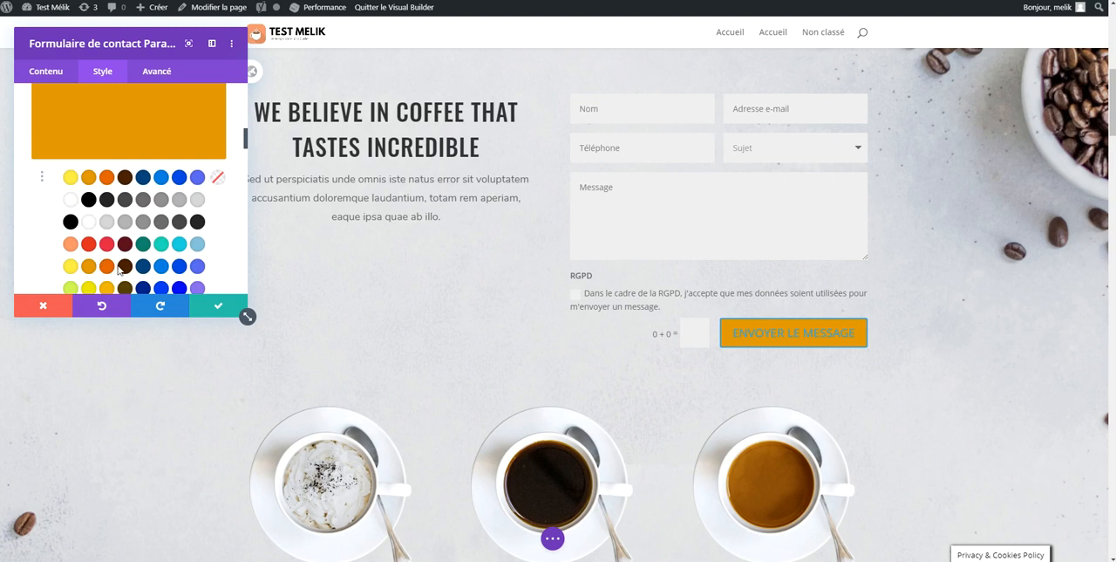
scroll(99, 225, up, 2)
scroll(91, 227, down, 1)
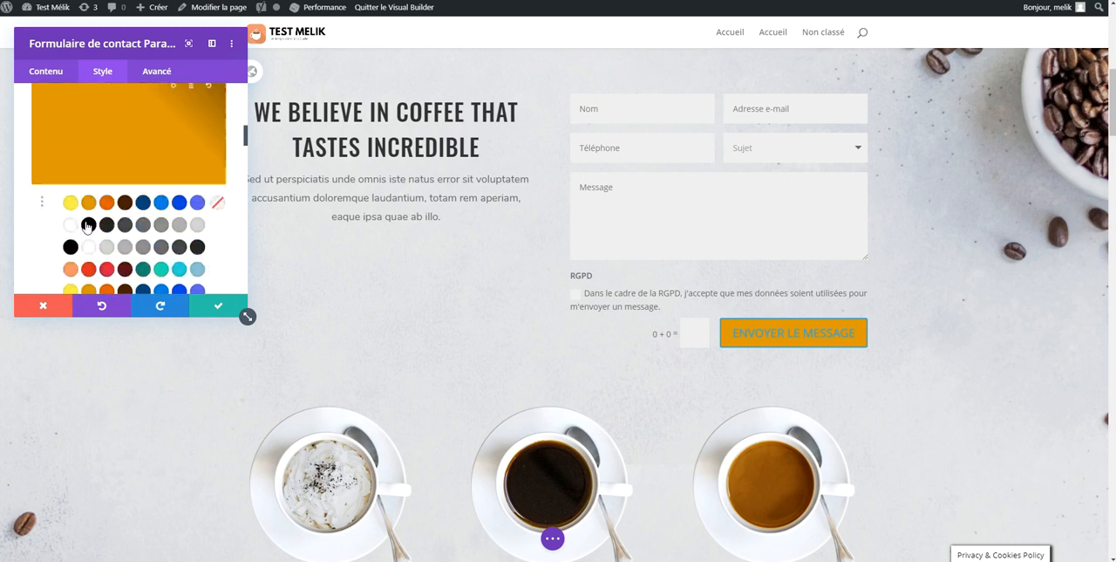
scroll(87, 225, down, 3)
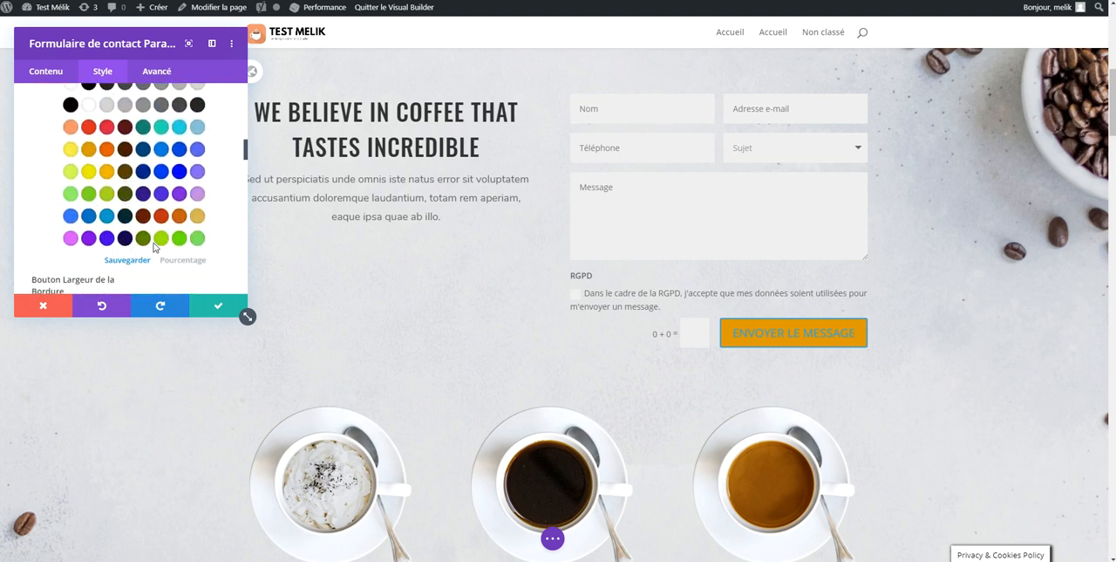
scroll(148, 236, up, 1)
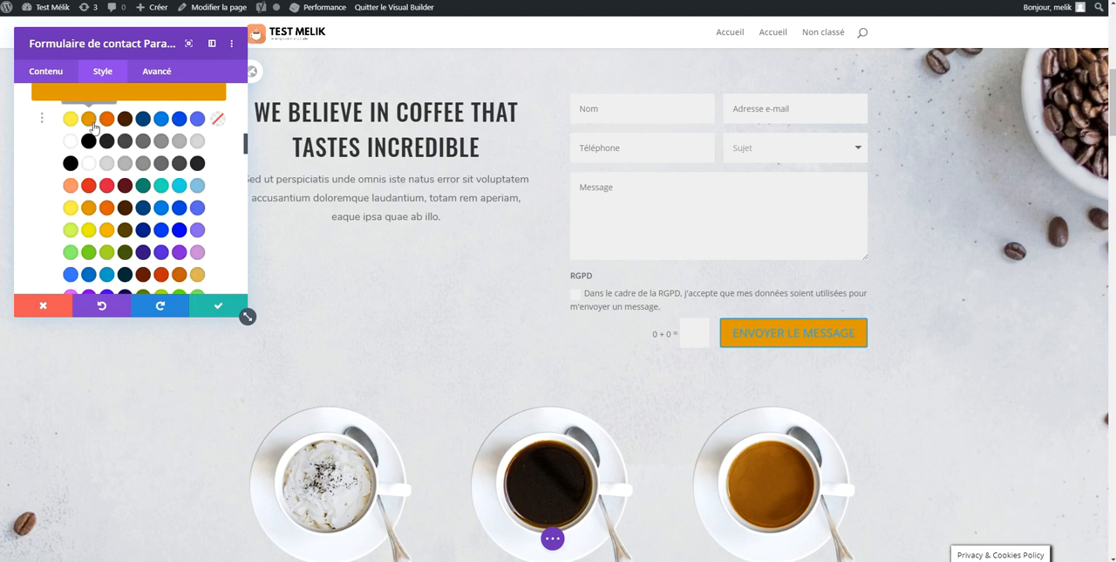
click(128, 231)
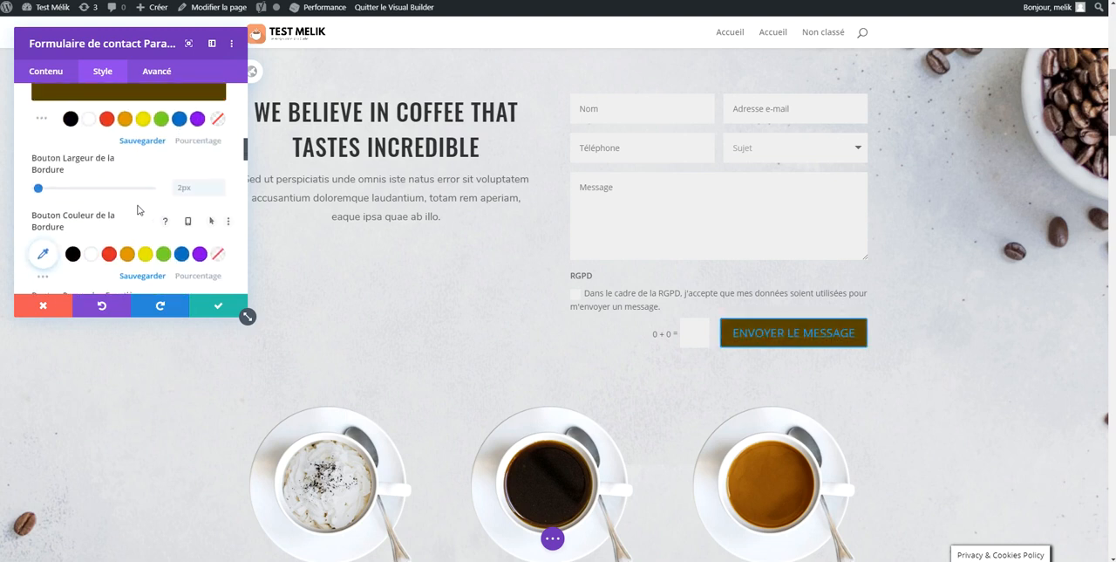
Make the submit button's border transparent and its text white, and save the contact form settings
click(218, 253)
scroll(184, 205, down, 3)
scroll(180, 209, up, 3)
click(91, 195)
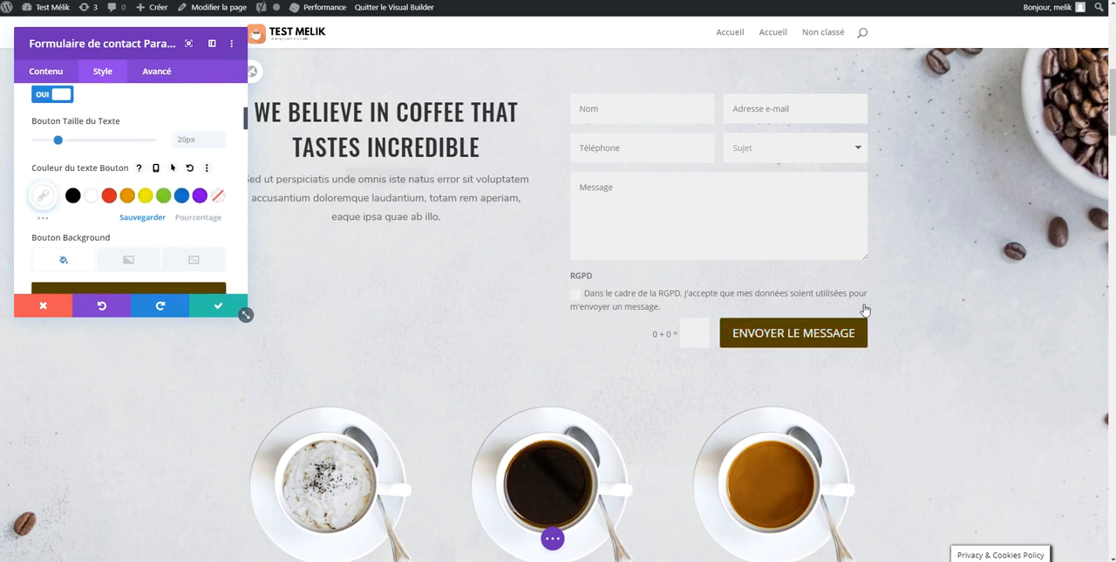
scroll(864, 303, up, 2)
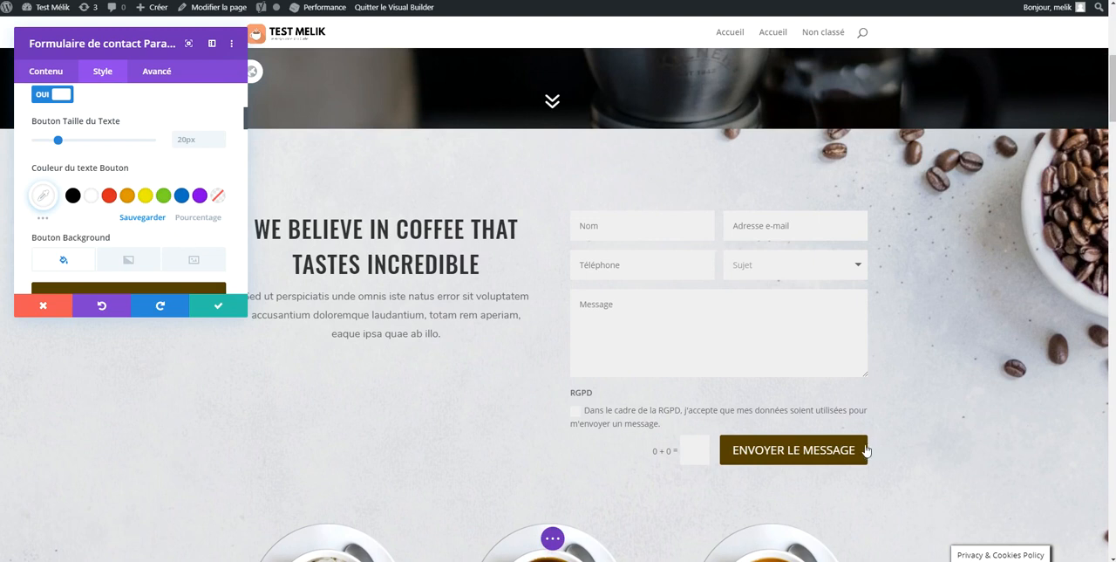
click(240, 312)
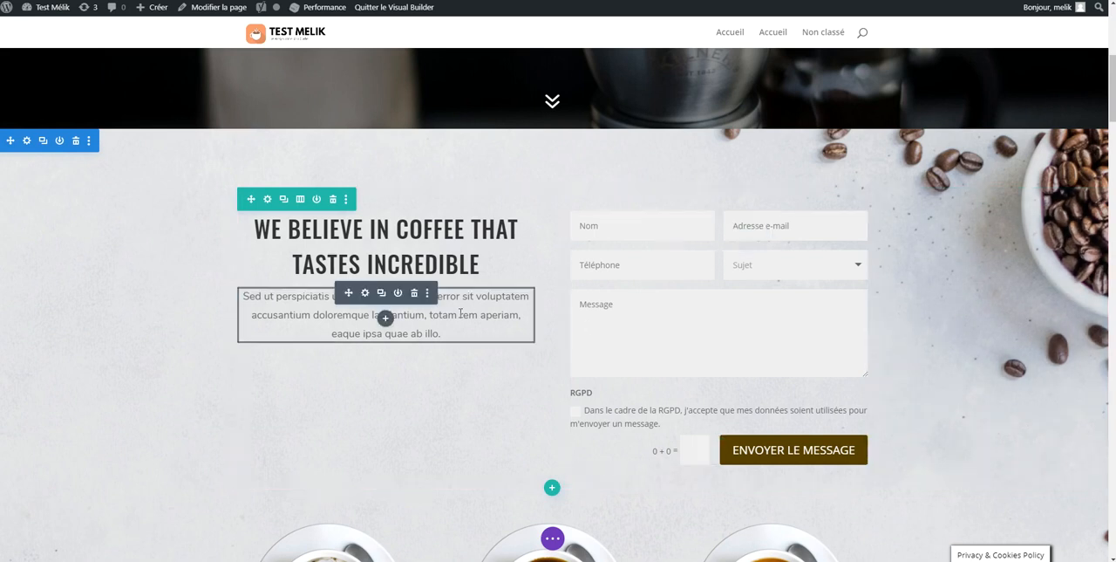
Try justified and right alignment on the paragraph under the "We believe in coffee" heading, and leave it centred
click(366, 294)
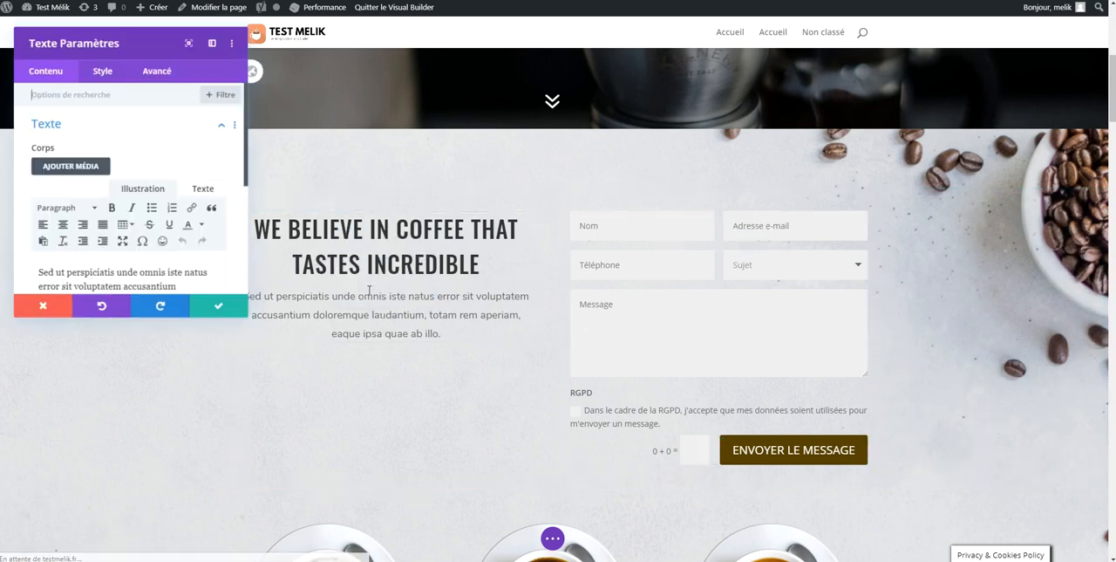
scroll(74, 237, down, 1)
triple_click(74, 237)
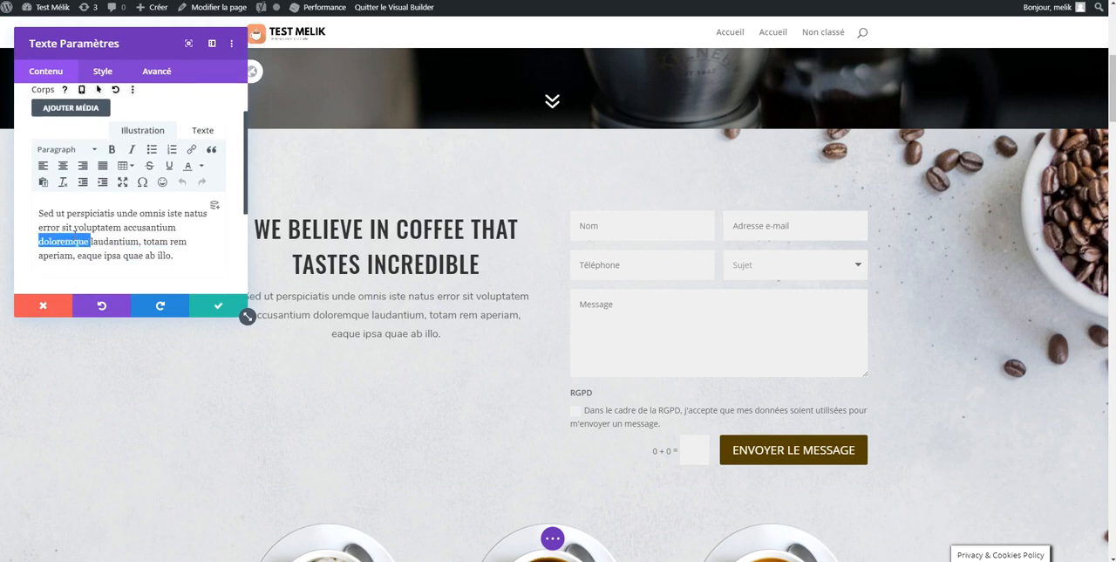
click(102, 166)
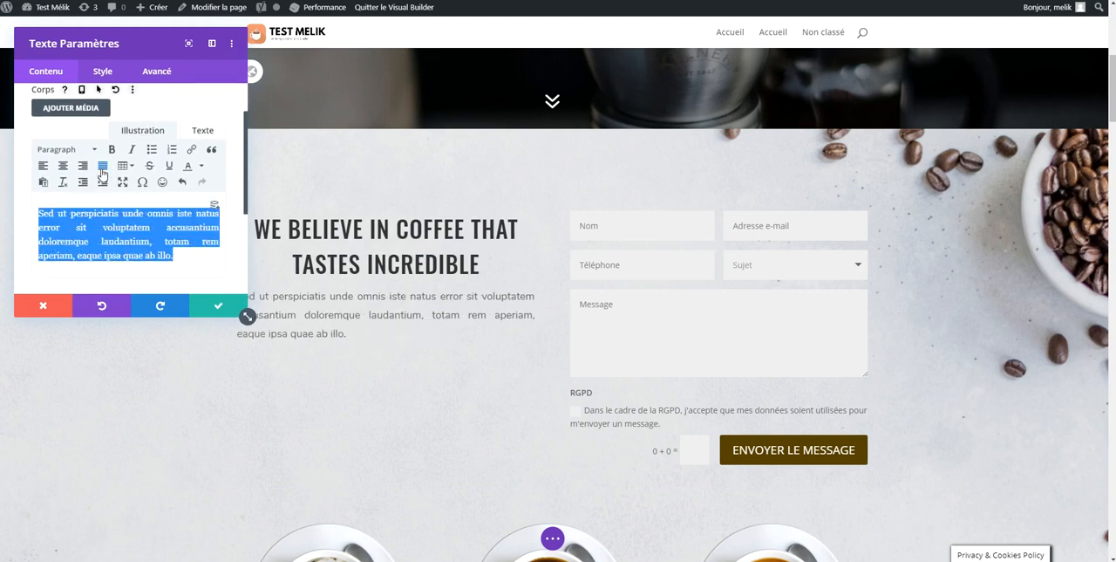
click(63, 167)
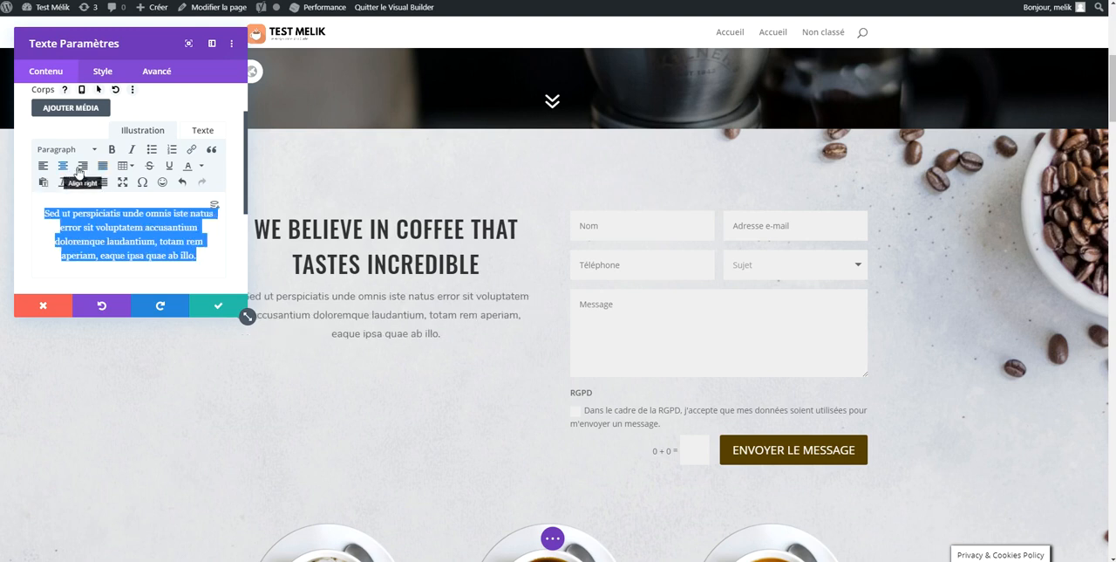
click(83, 167)
click(99, 166)
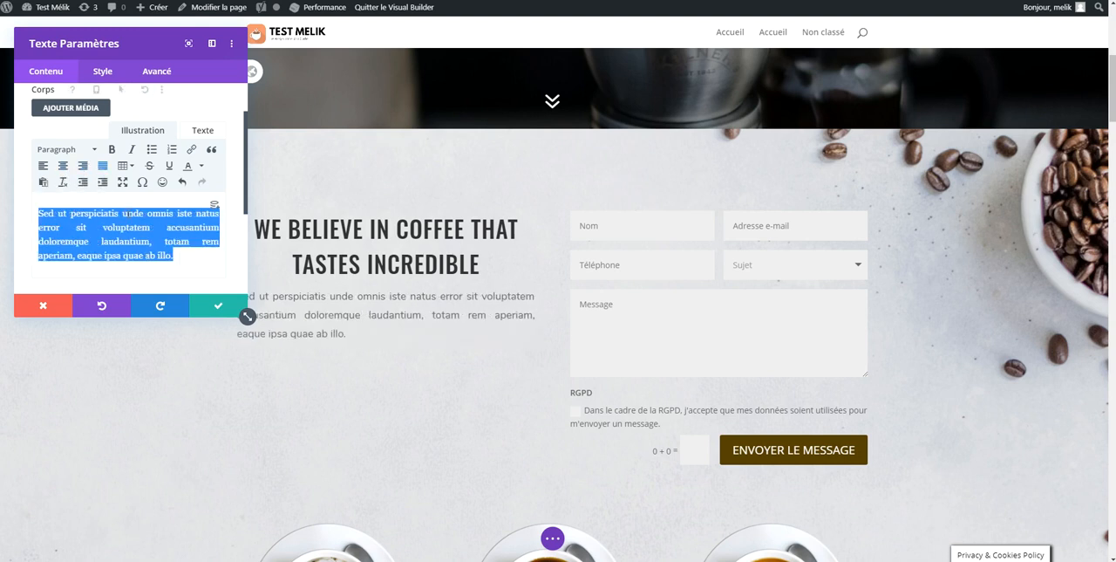
click(63, 166)
Copy the whole paragraph and paste a duplicate directly after its last sentence
click(214, 252)
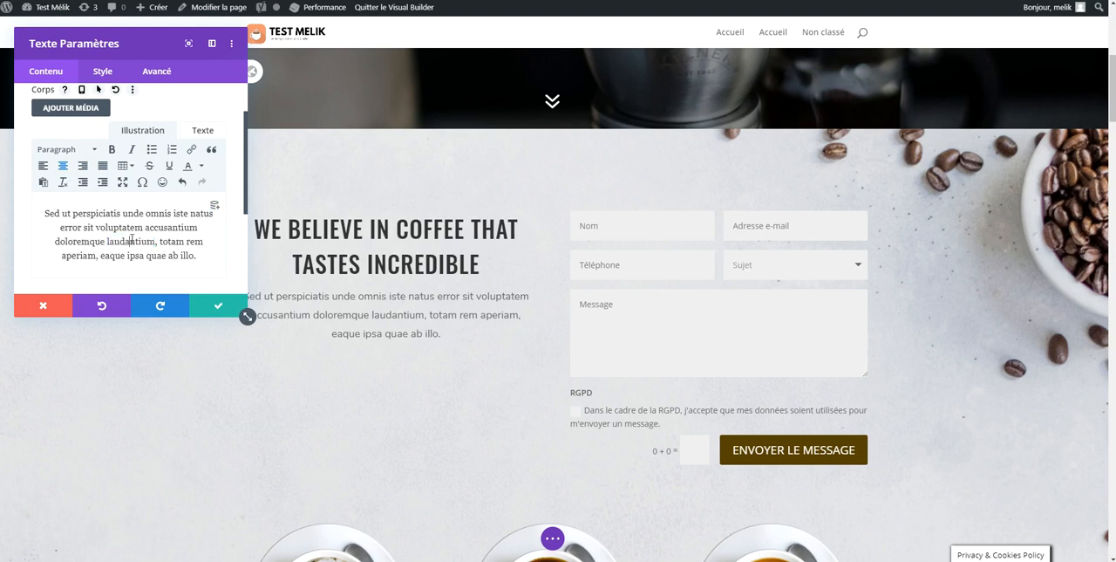
key(ctrl+a)
key(ctrl+c)
click(210, 252)
key(ctrl+v)
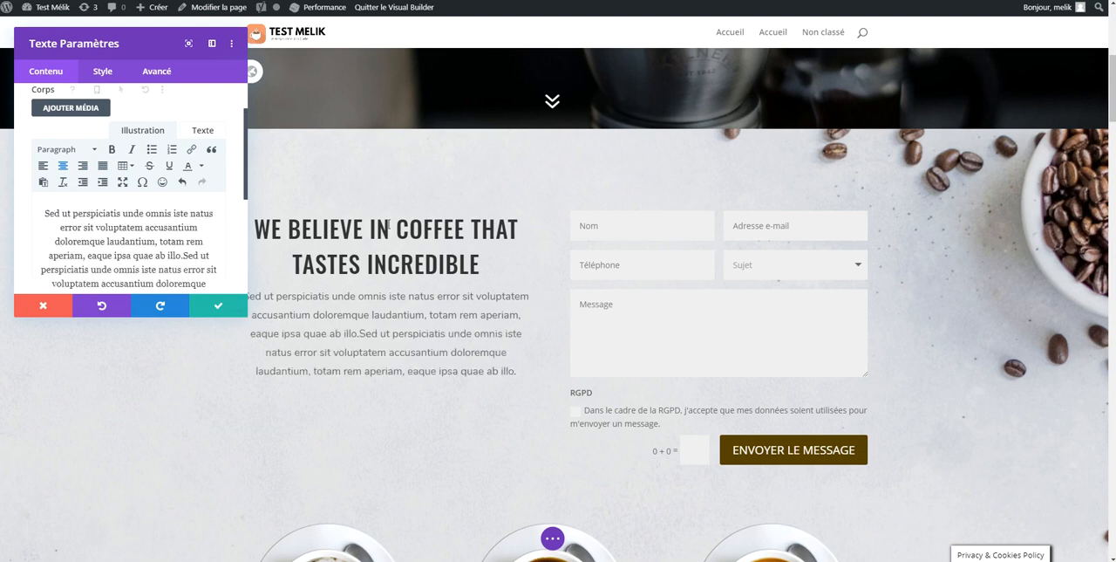
Insert an emoticon inside the word "rem" in the paragraph and save the text module
click(91, 150)
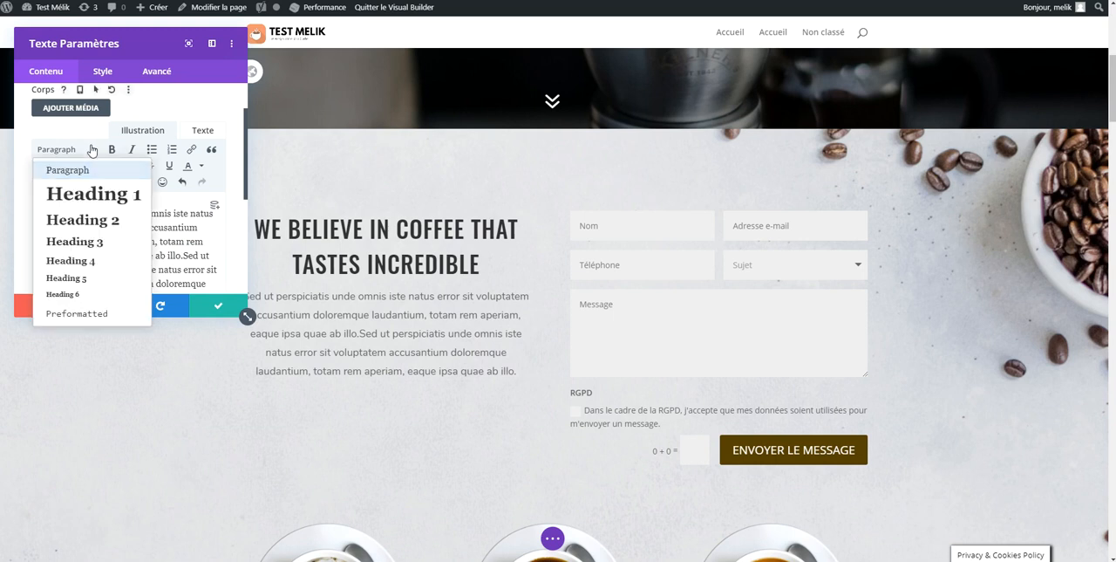
click(186, 251)
click(162, 181)
click(158, 218)
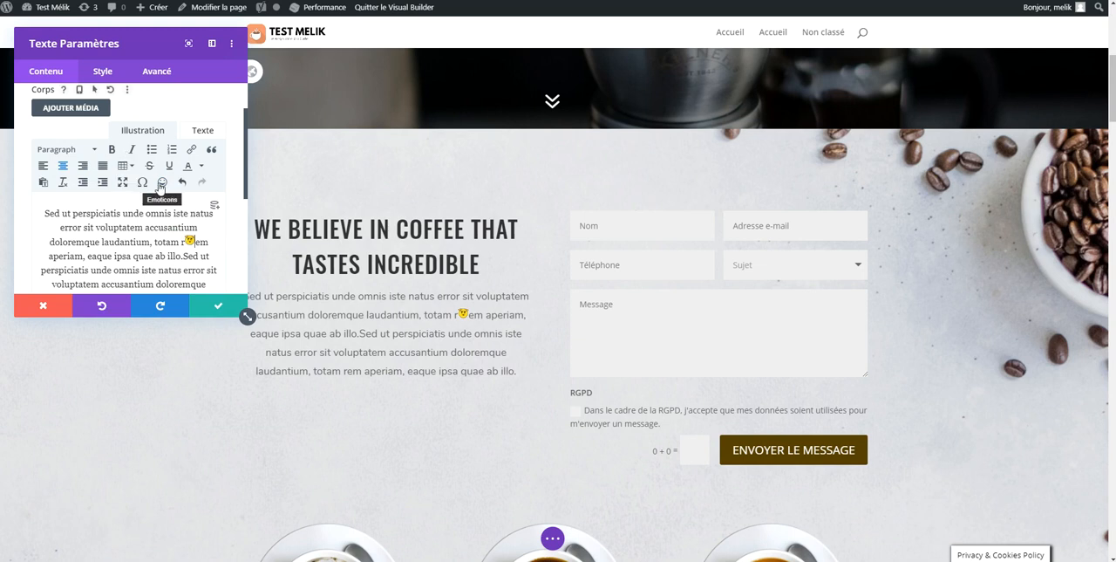
scroll(174, 213, down, 3)
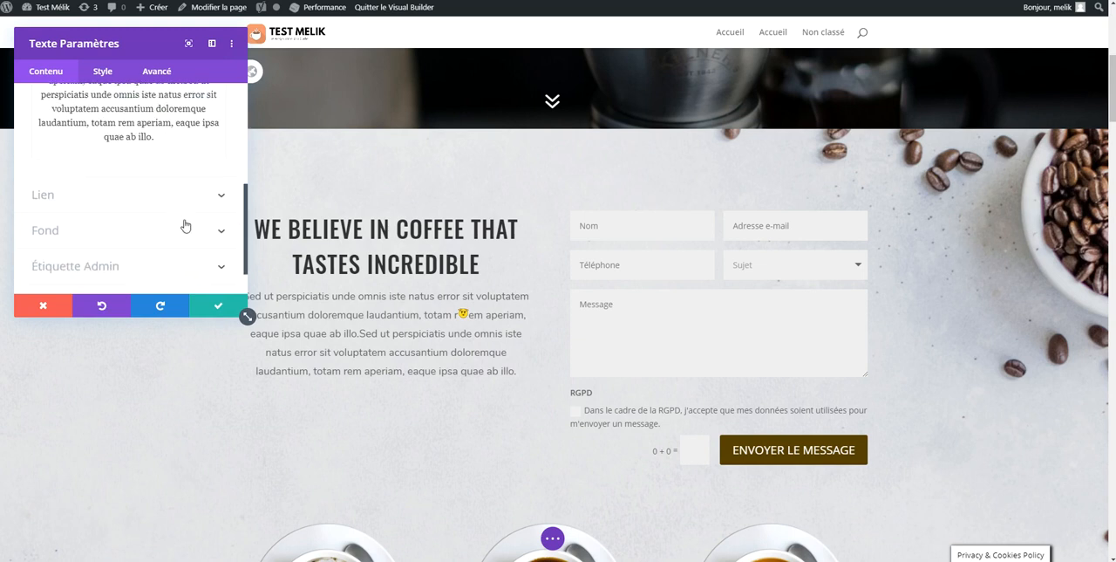
click(218, 305)
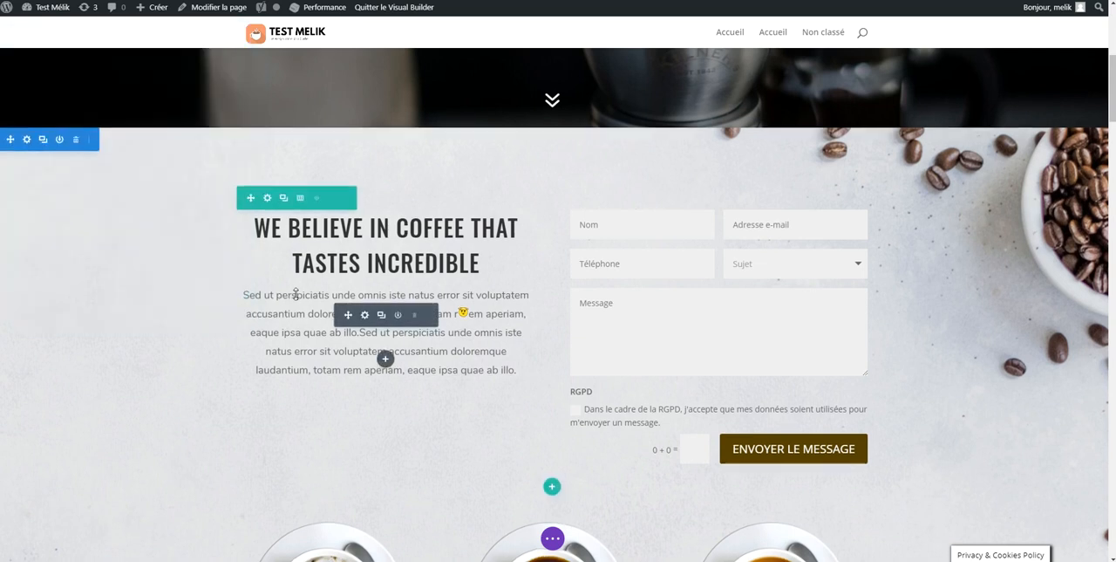
scroll(294, 291, down, 4)
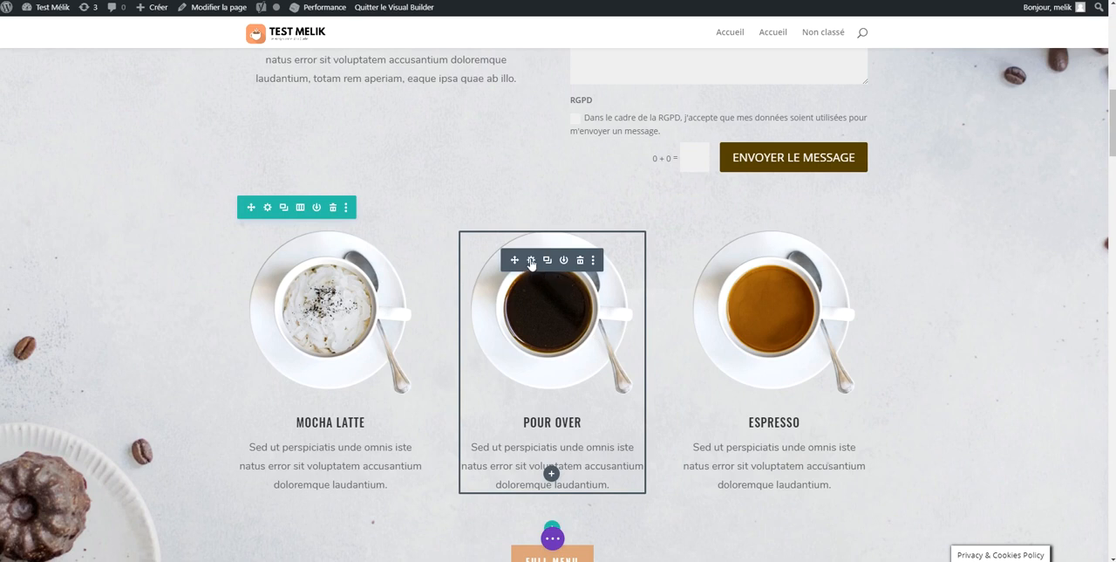
scroll(637, 367, up, 5)
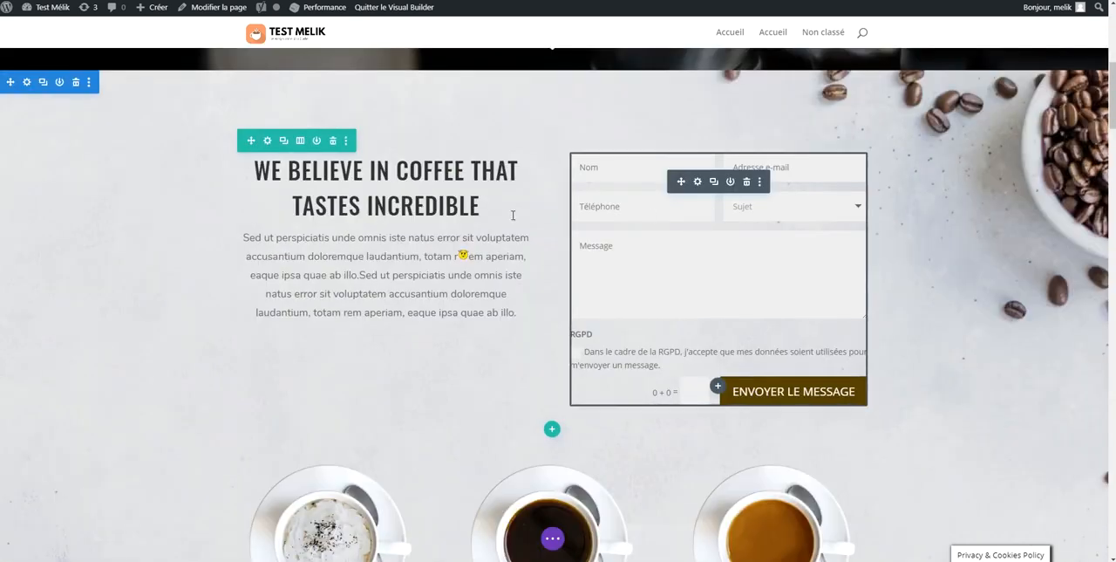
double_click(453, 294)
scroll(527, 332, down, 5)
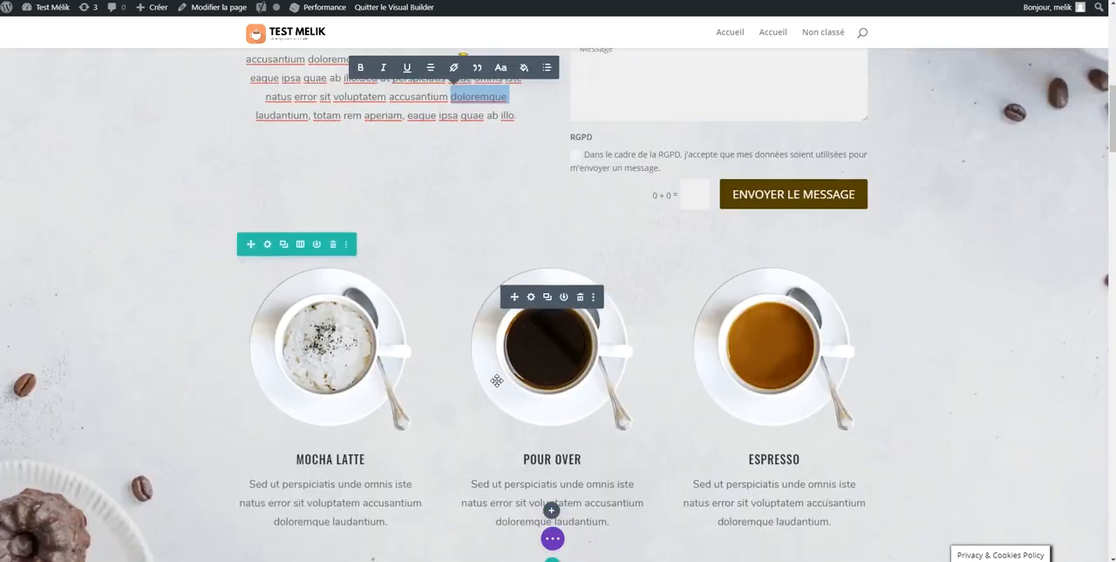
Try replacing the Pour Over blurb's image with gallery-coffee-image-2-1.jpg from the media library
click(527, 332)
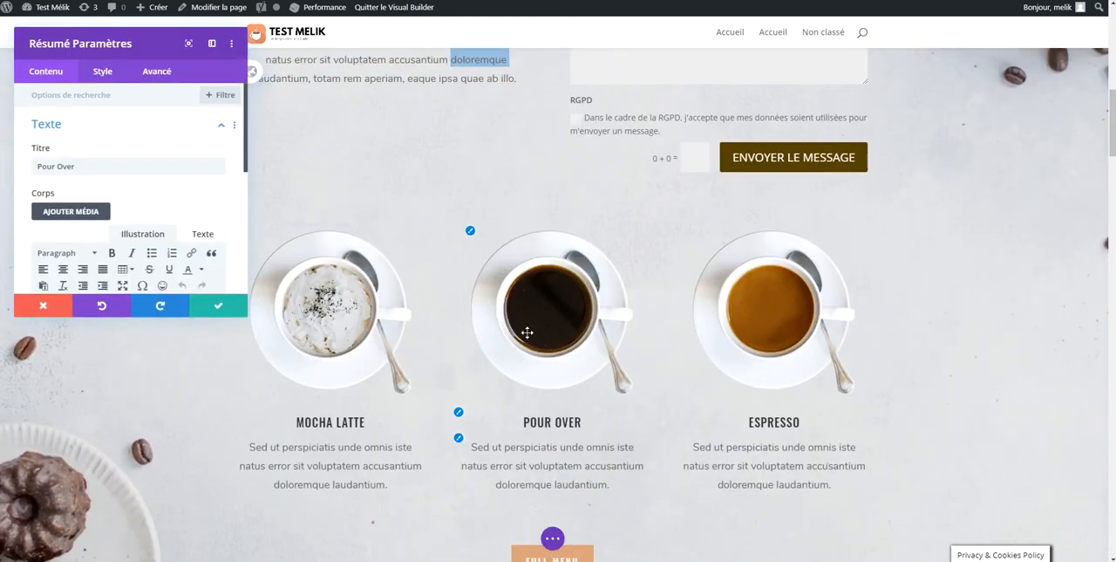
scroll(93, 162, down, 3)
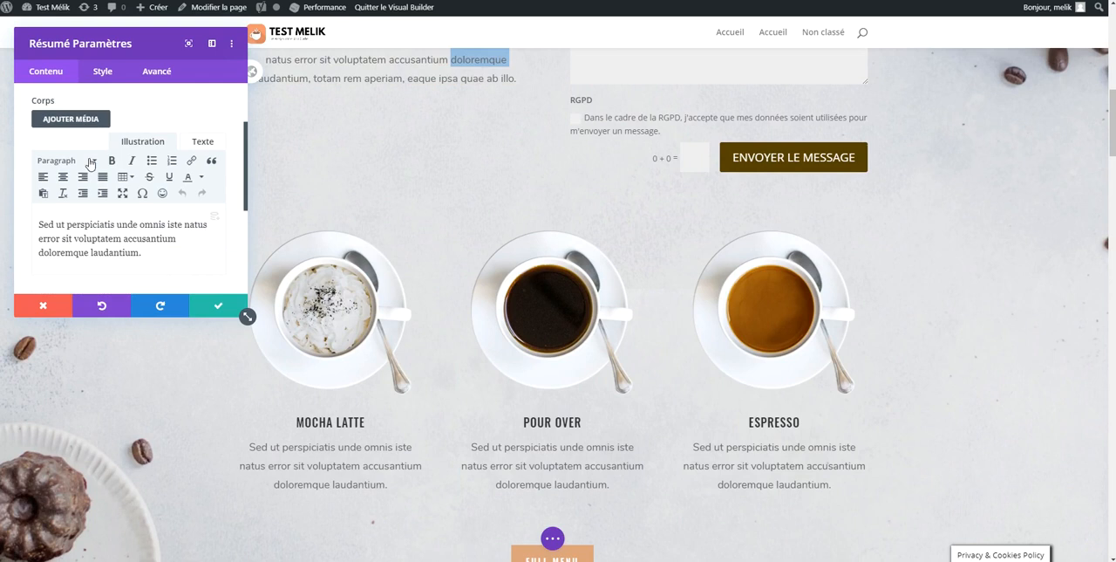
scroll(96, 174, down, 2)
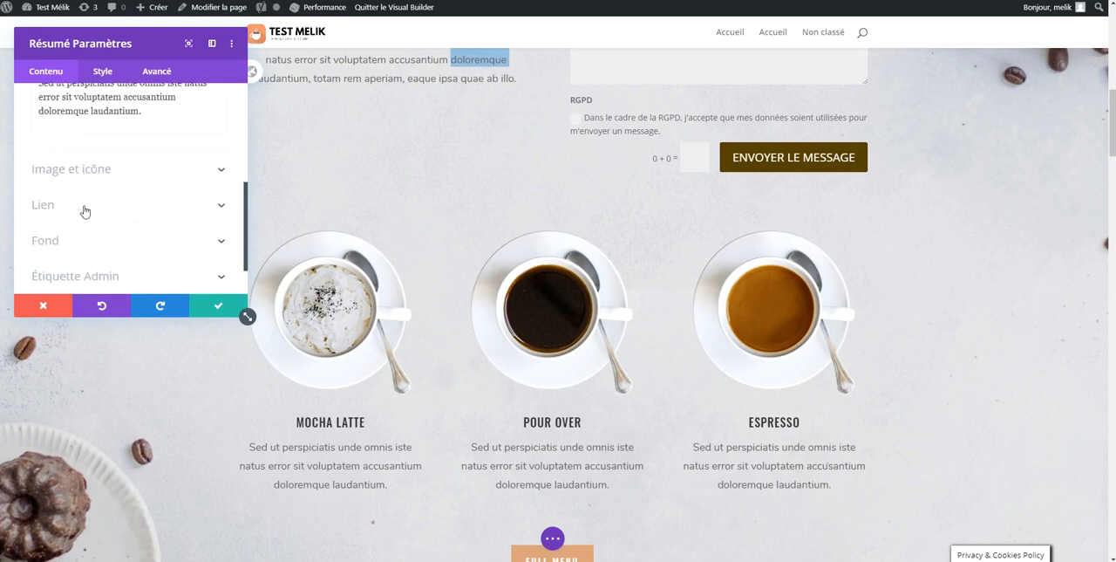
click(150, 169)
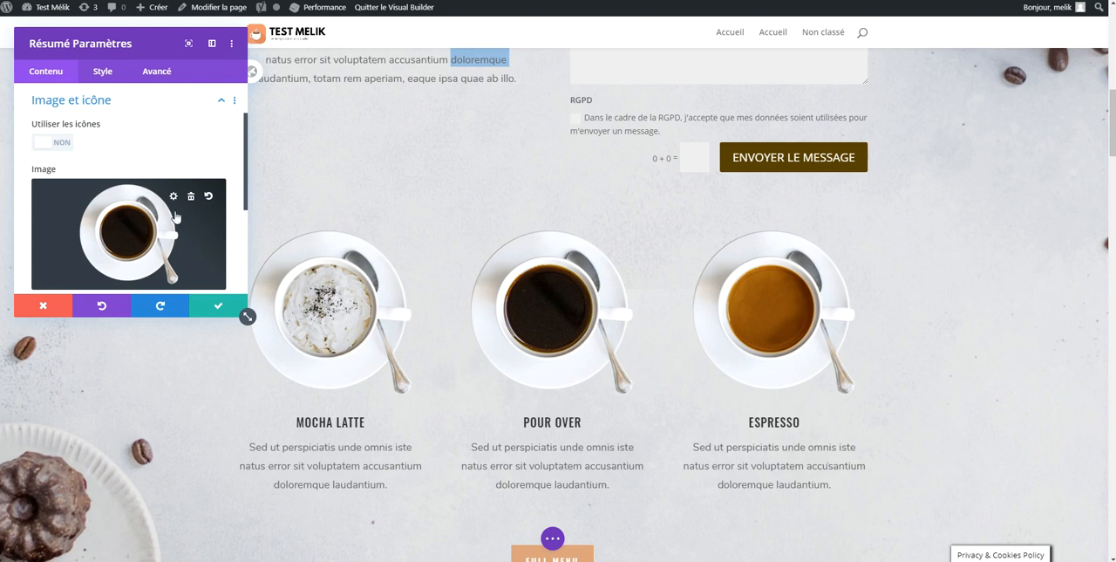
click(191, 198)
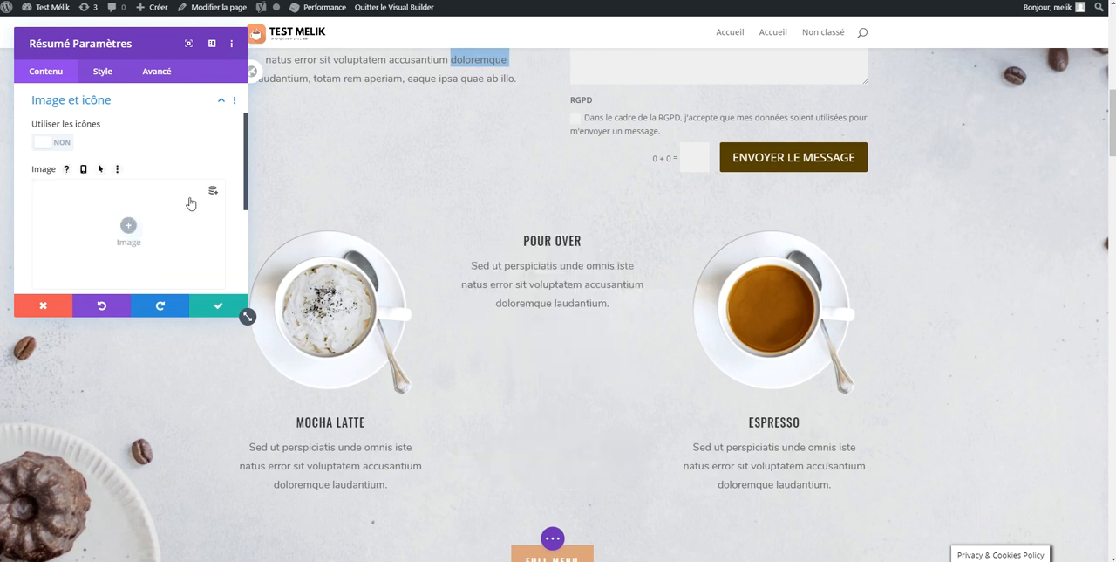
click(139, 227)
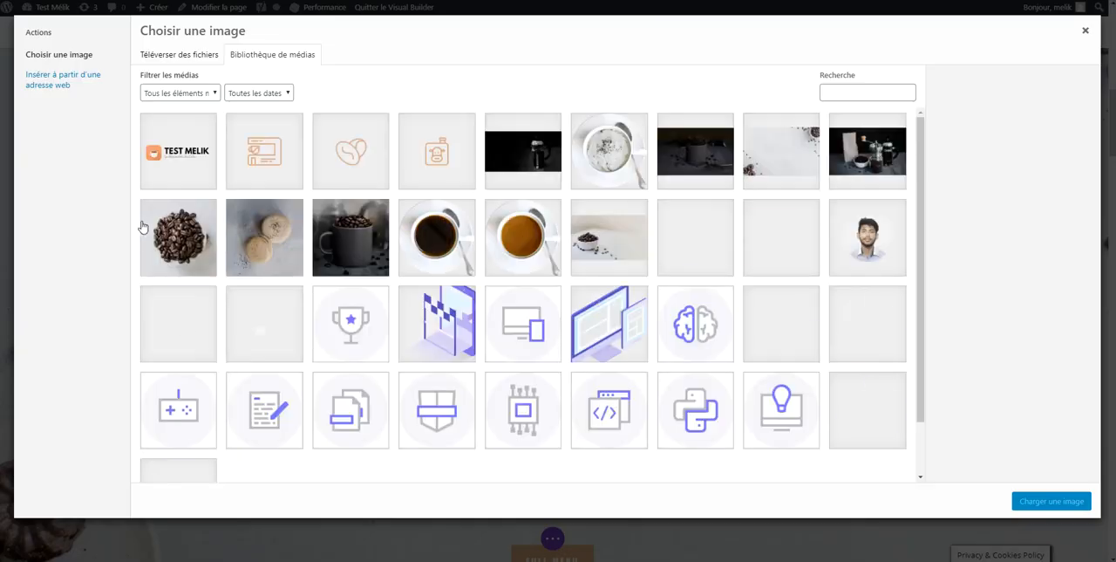
click(366, 247)
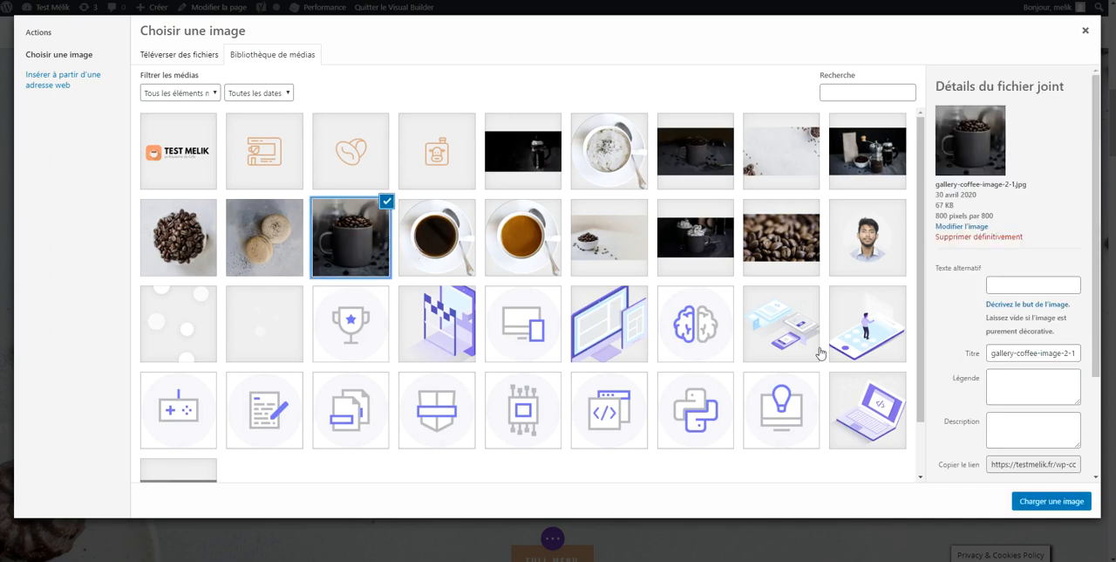
click(1052, 501)
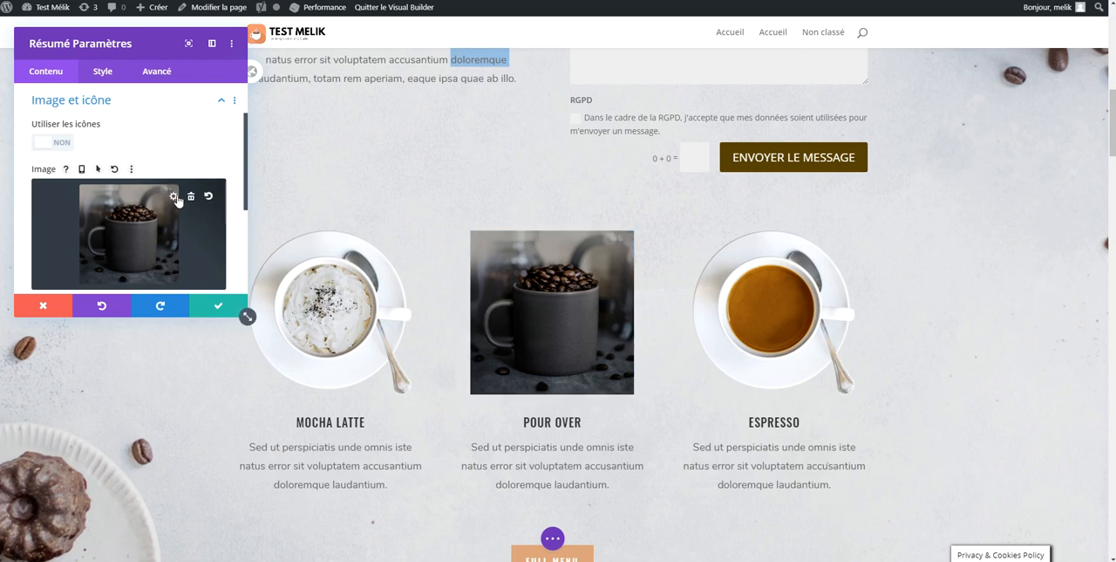
Put the black coffee cup image from the media library back on the Pour Over blurb and save its settings
click(191, 199)
click(146, 211)
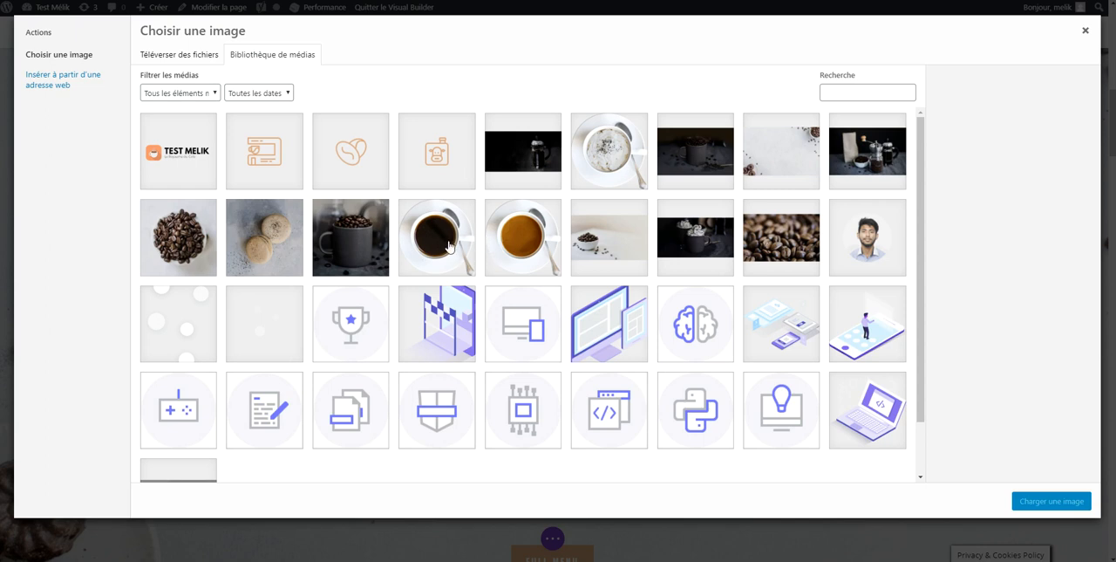
click(448, 244)
click(1050, 500)
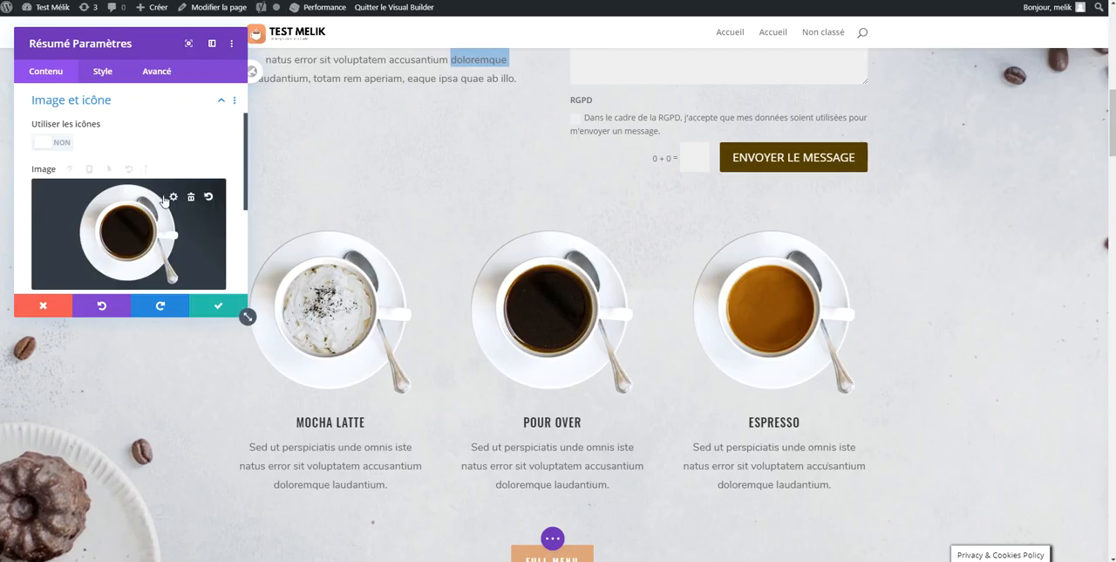
scroll(463, 216, down, 3)
scroll(476, 235, up, 1)
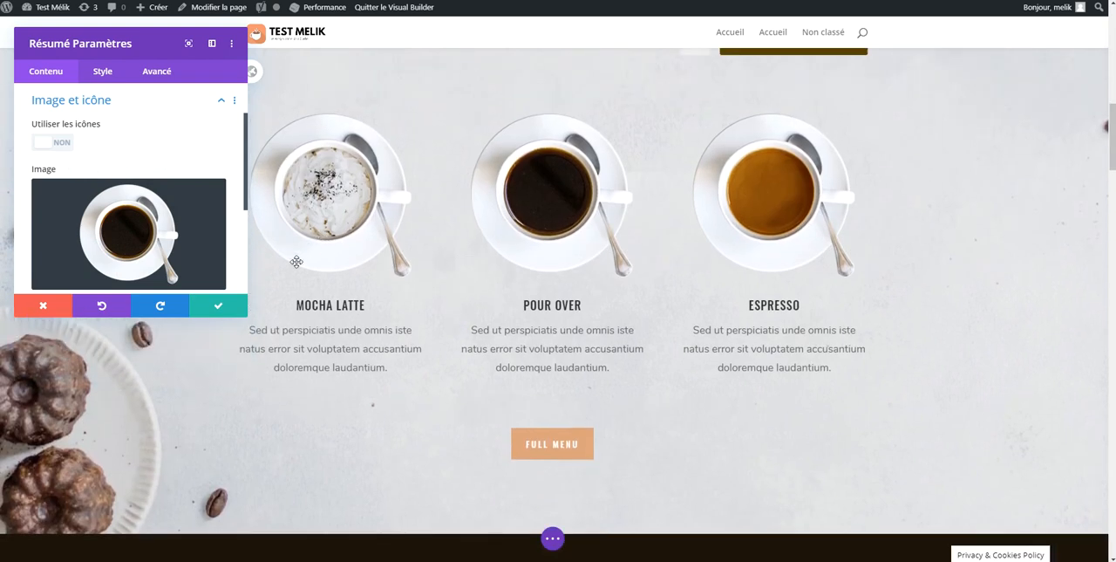
click(219, 309)
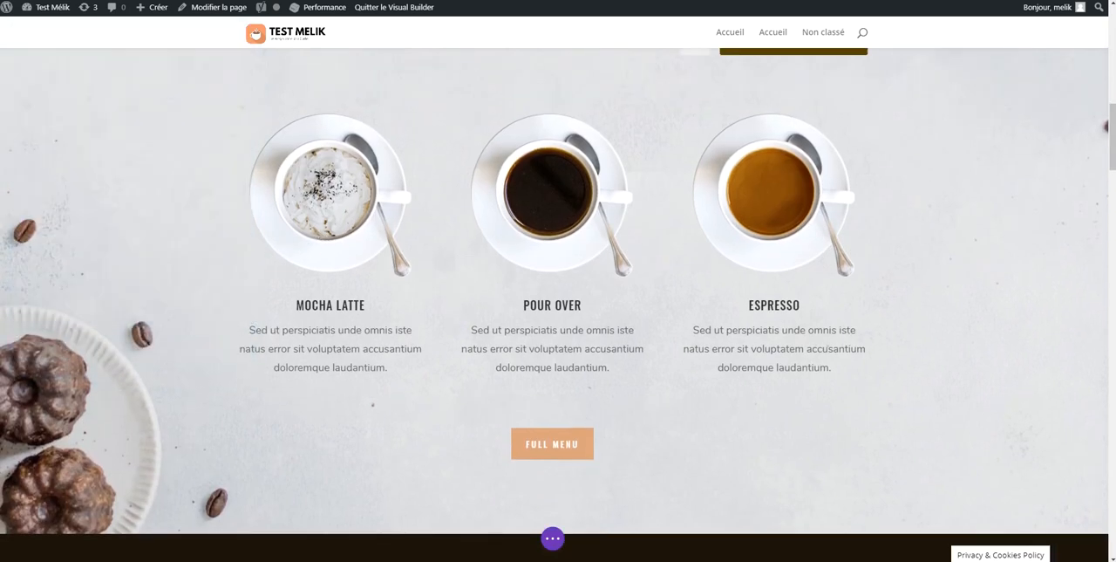
Replace the Mocha Latte title directly on the page with the sample text "GEGEGSEGGS"
click(340, 307)
triple_click(339, 307)
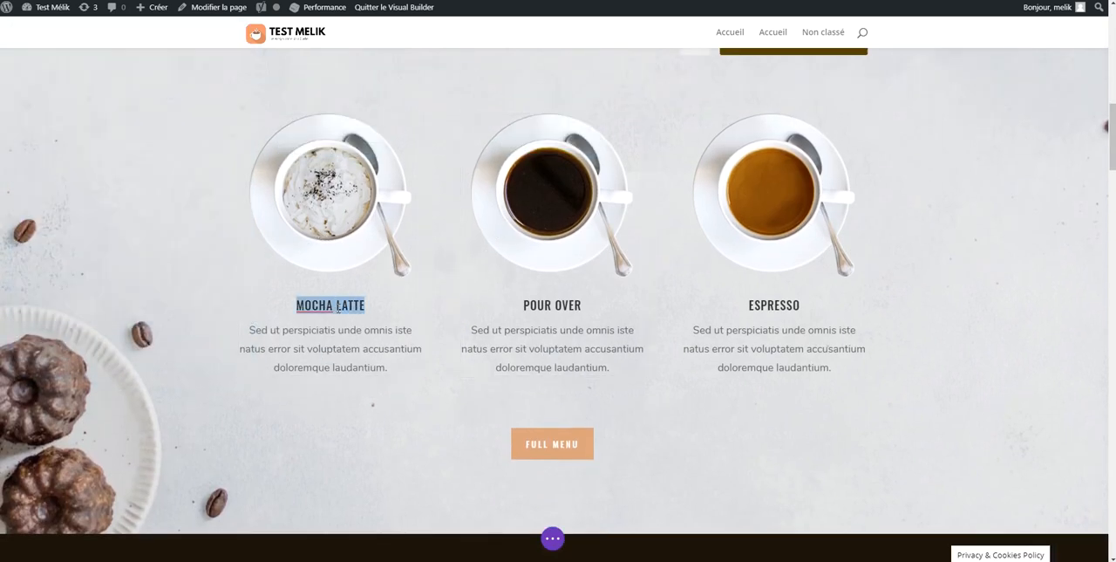
text(GEGEGSEGGS)
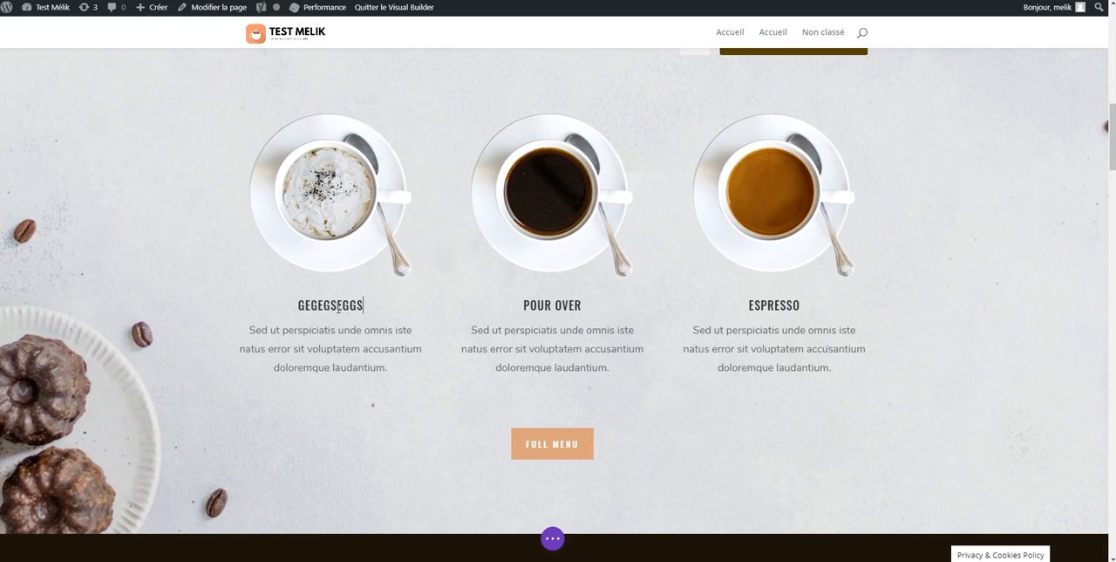
double_click(351, 305)
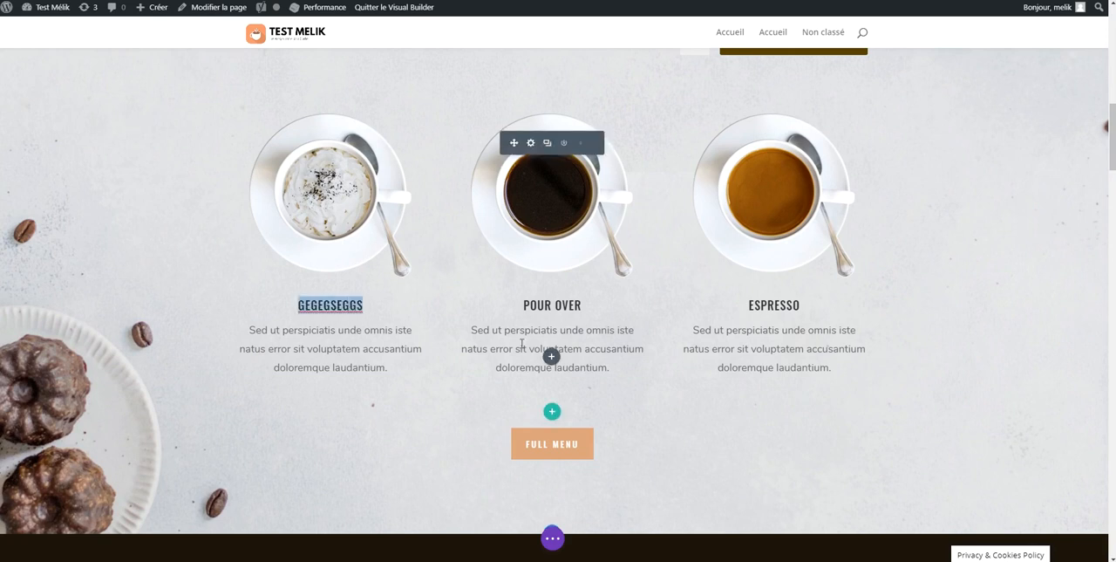
Change the text of the Full Menu button to "DECOUVREZ NOTRE MENU"
click(532, 434)
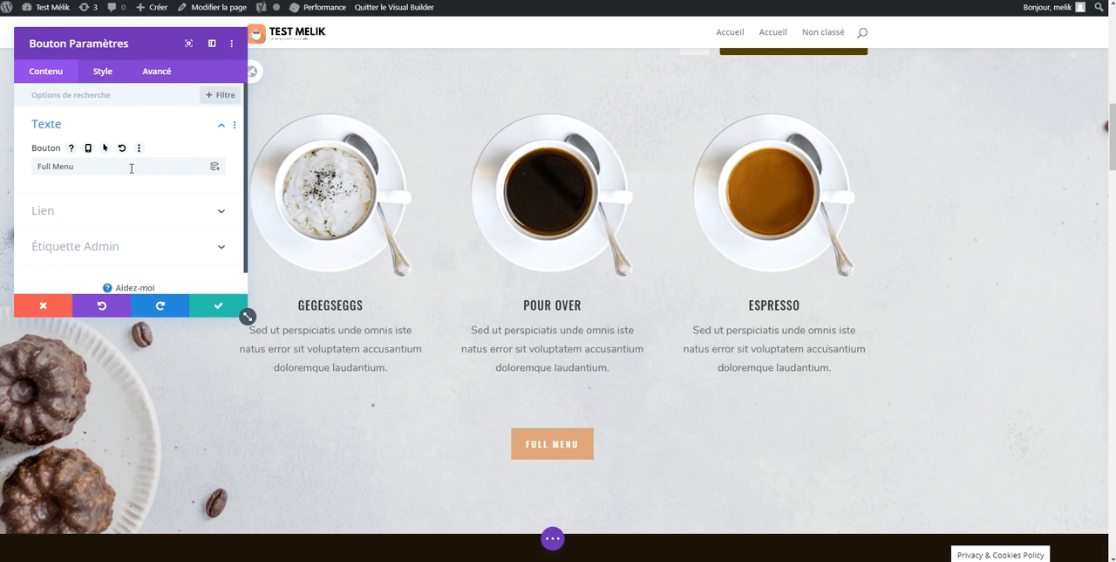
triple_click(130, 166)
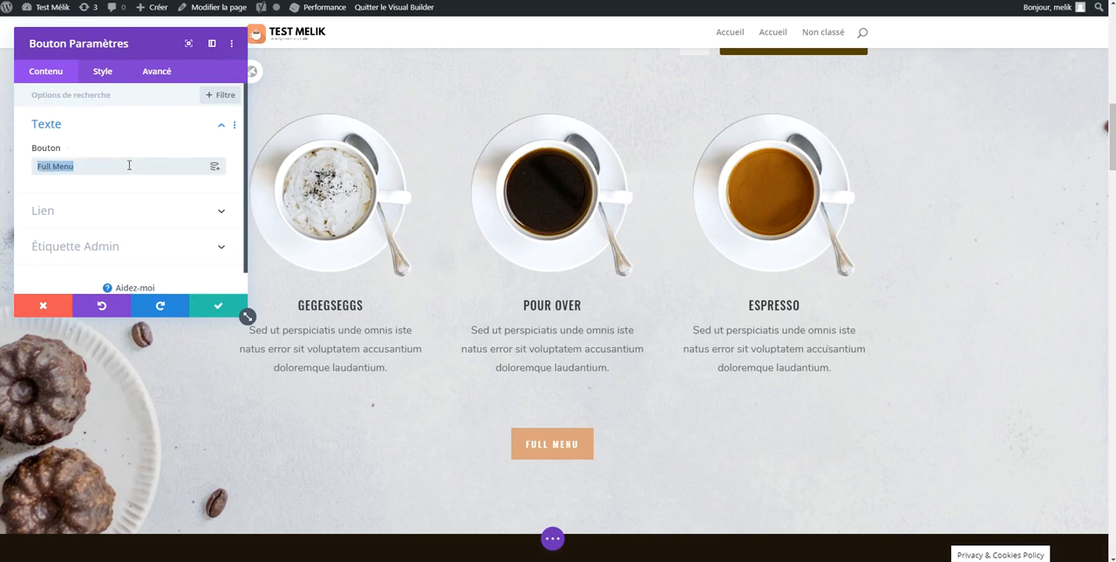
text(DECOUVREZ )
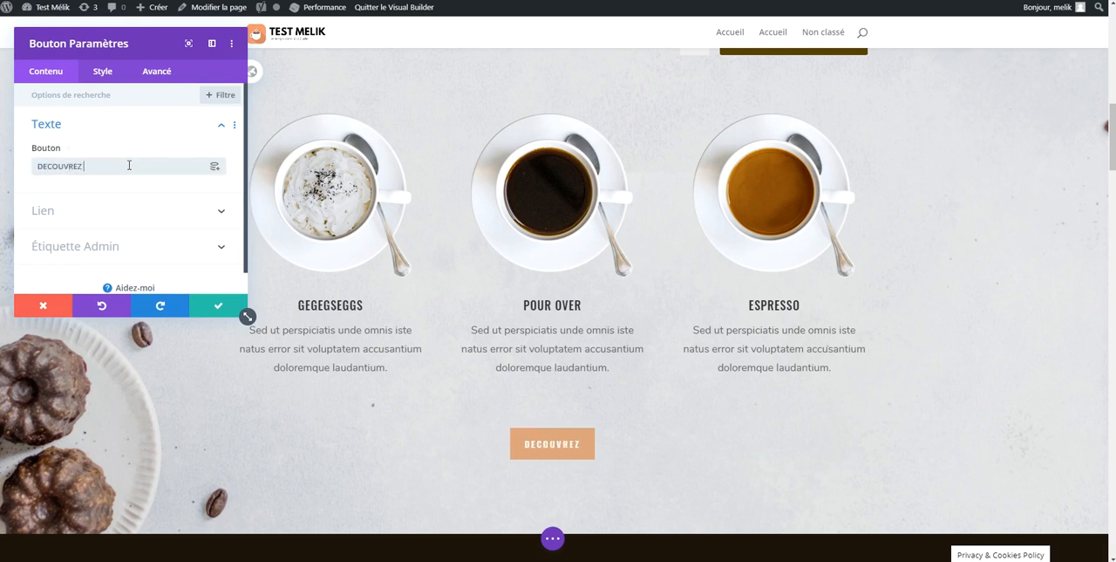
text(NOTRE MENU)
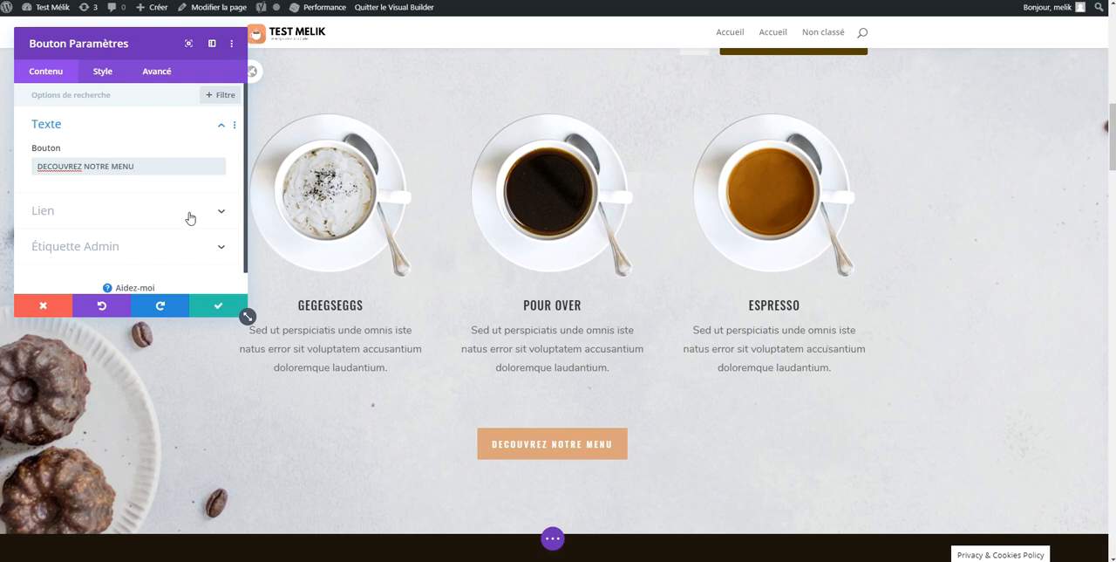
click(190, 217)
click(106, 145)
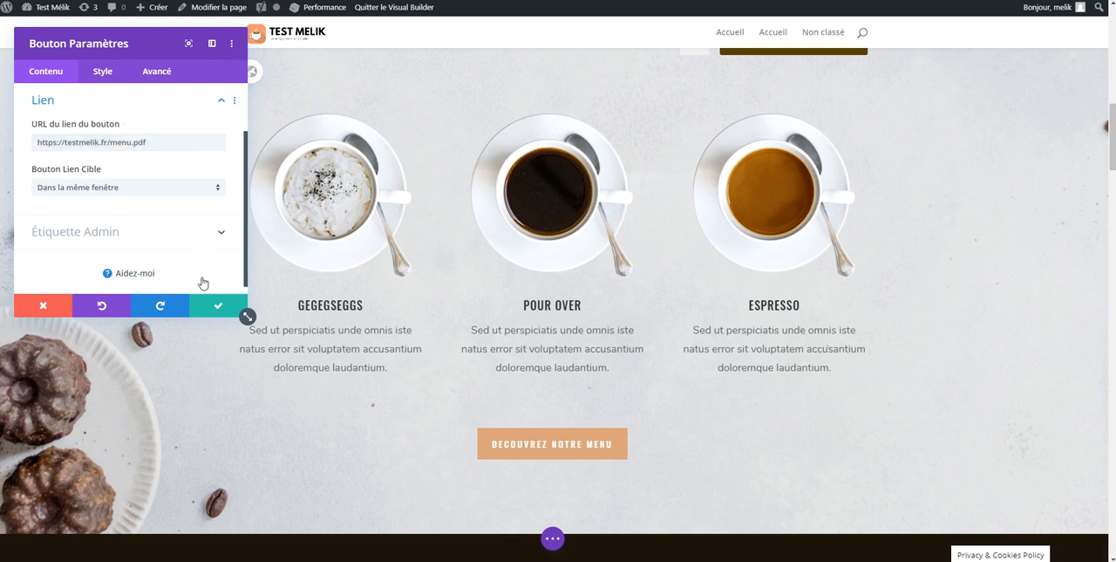
click(206, 305)
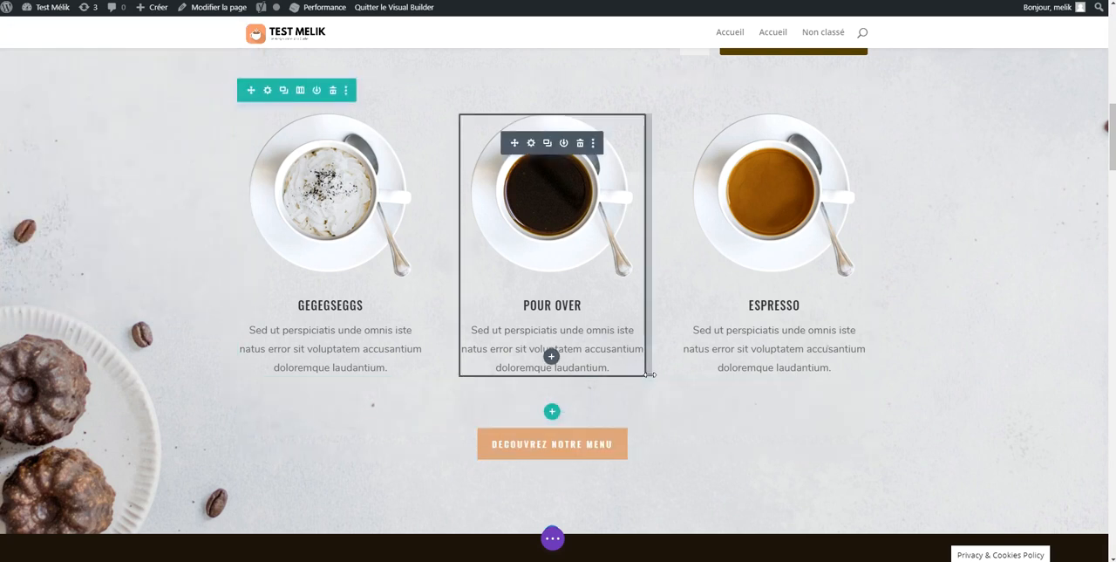
Reduce the empty space above the Our Story title by shrinking its top padding
scroll(658, 353, down, 6)
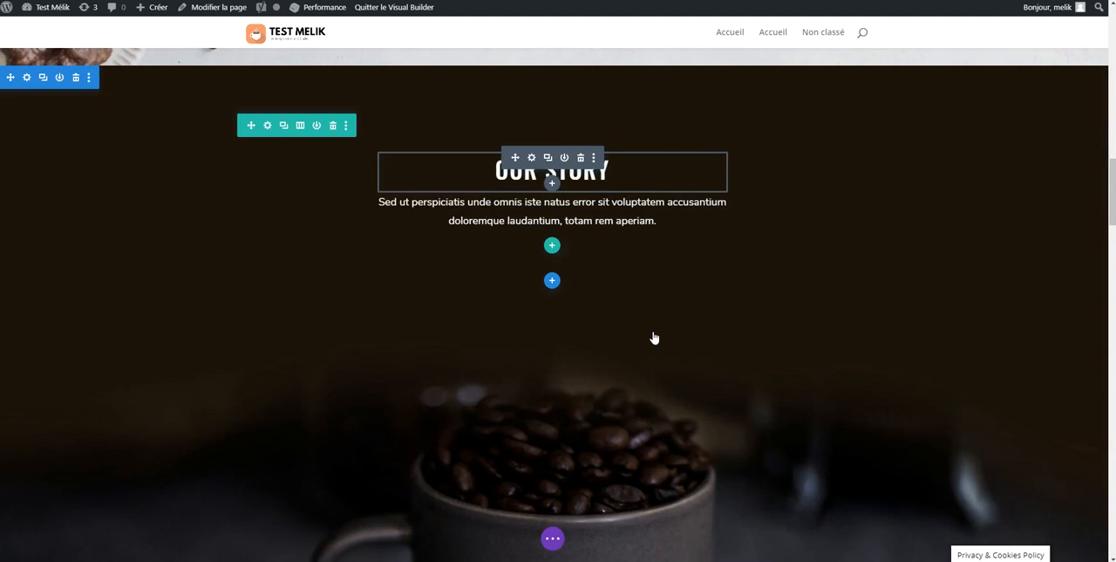
scroll(630, 275, down, 2)
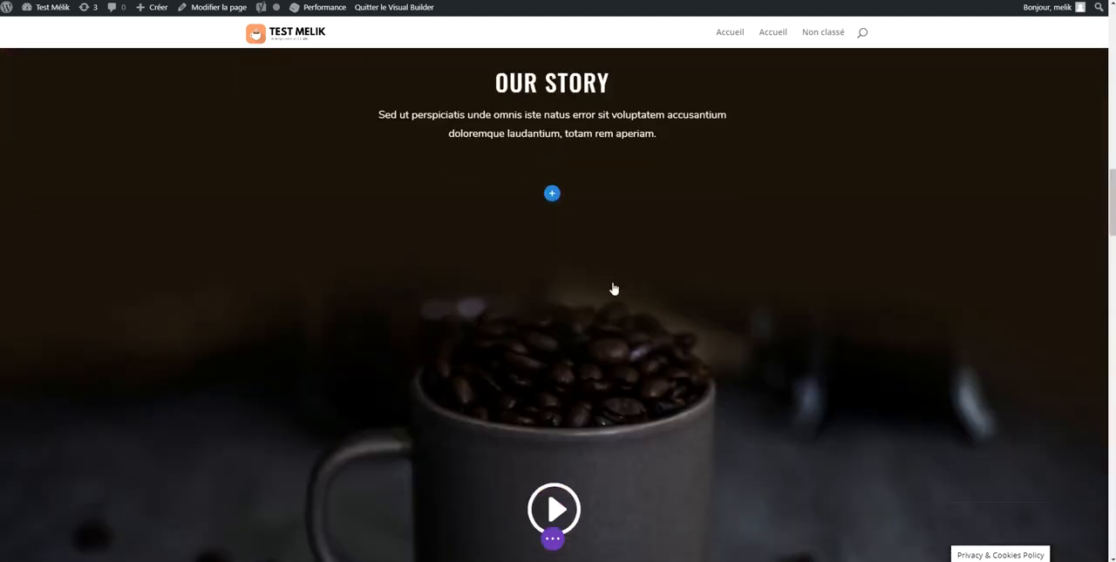
scroll(609, 289, up, 3)
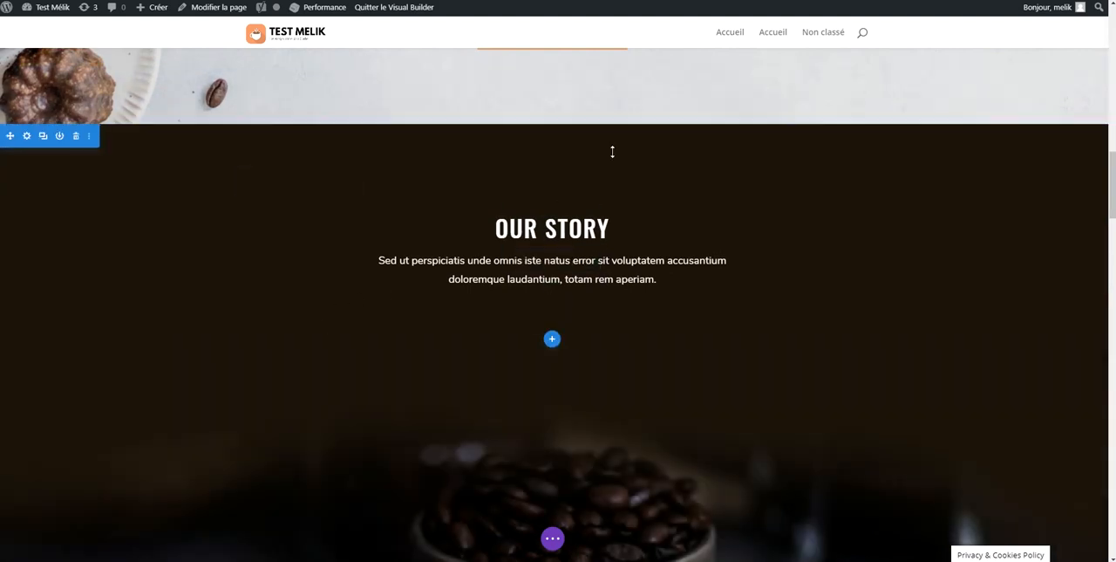
drag(614, 174, 660, 113)
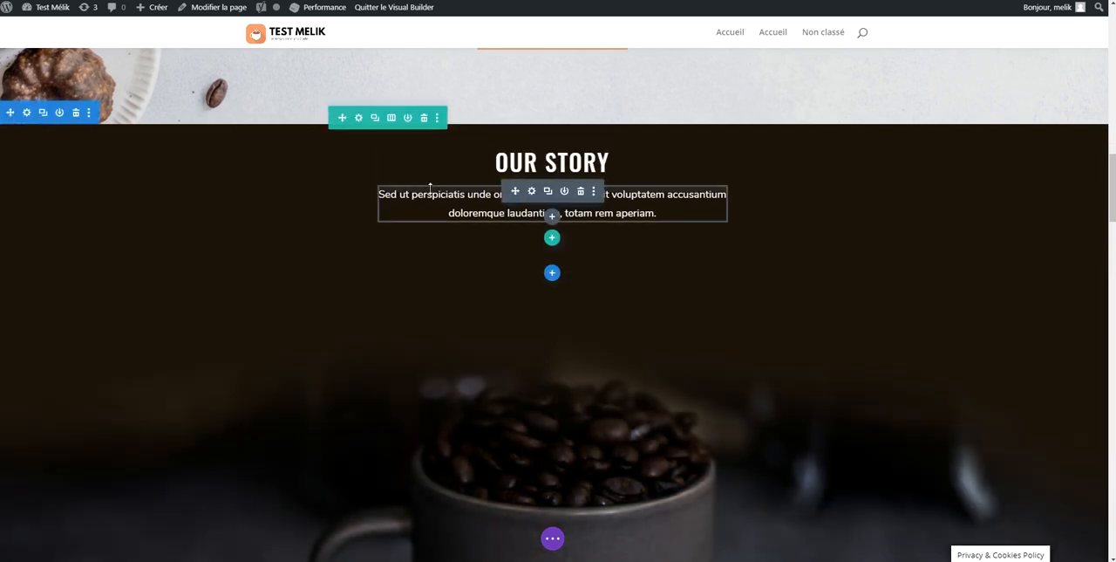
Play the video below the Our Story text to preview its current content
scroll(523, 193, down, 3)
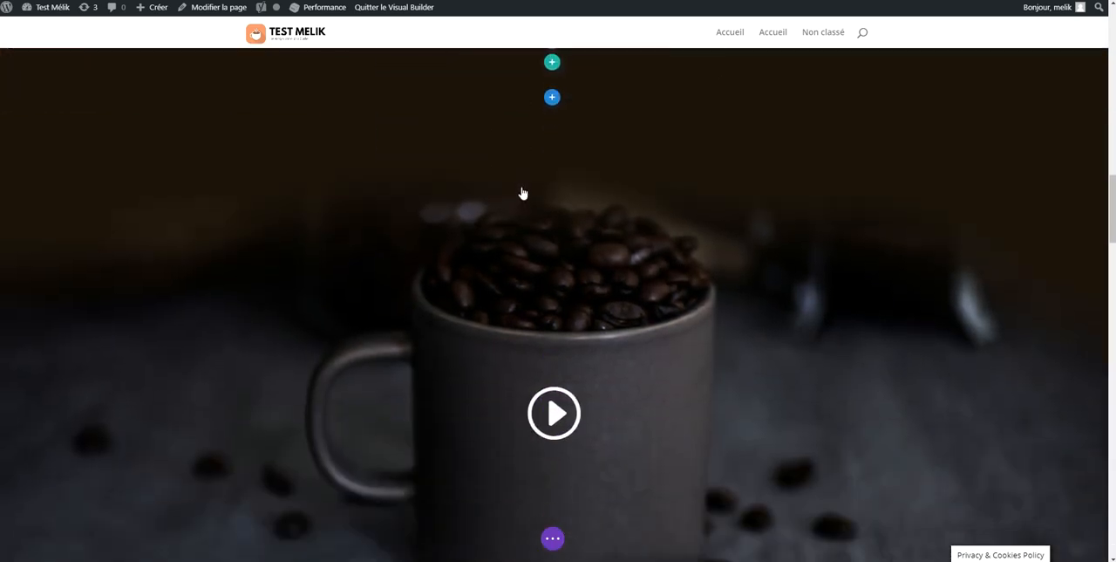
scroll(608, 228, up, 1)
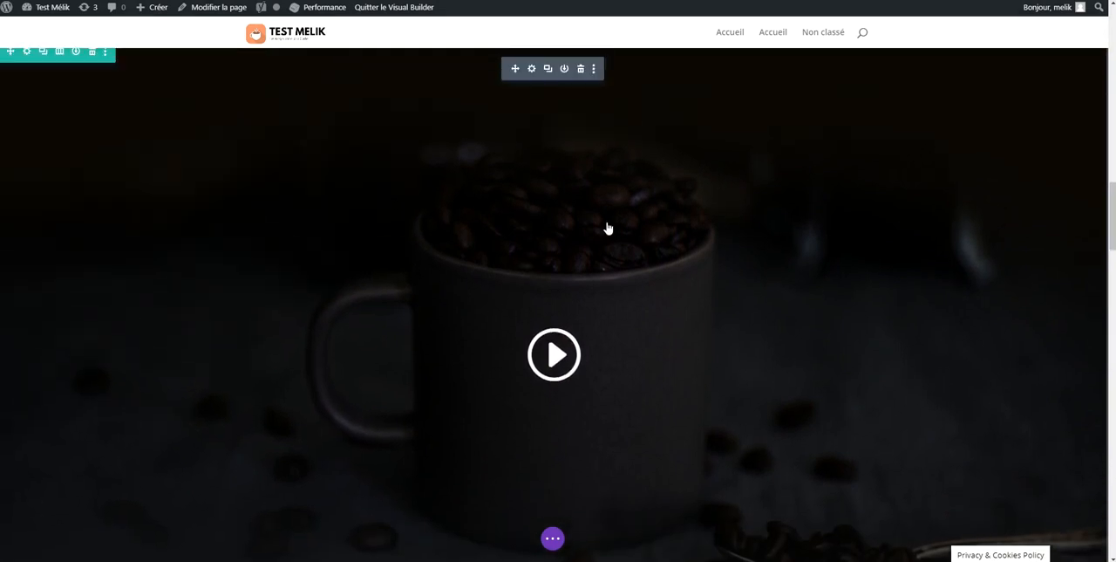
click(579, 324)
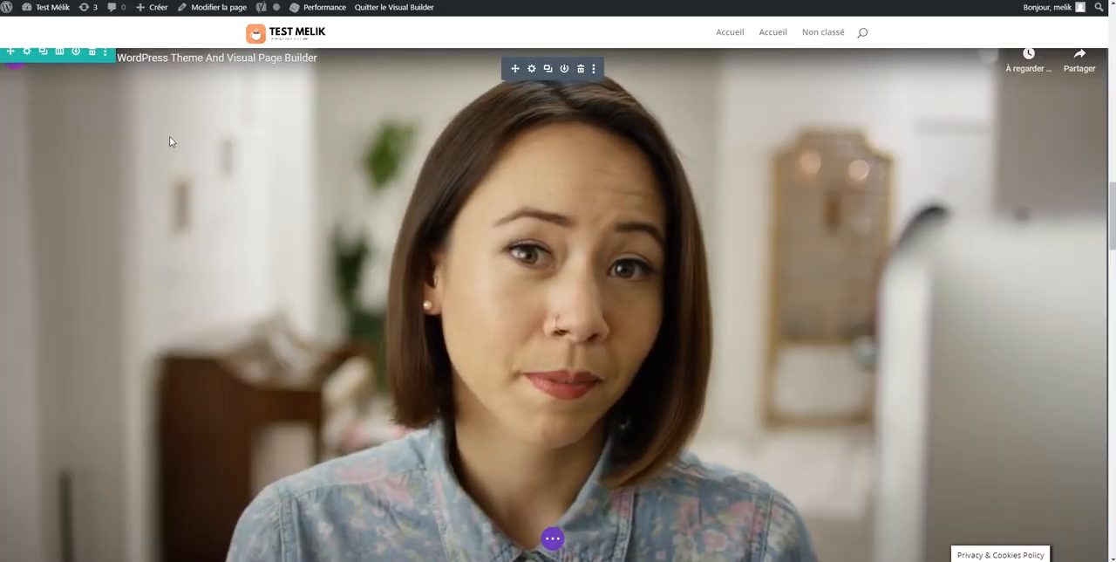
scroll(206, 168, down, 2)
scroll(206, 168, up, 2)
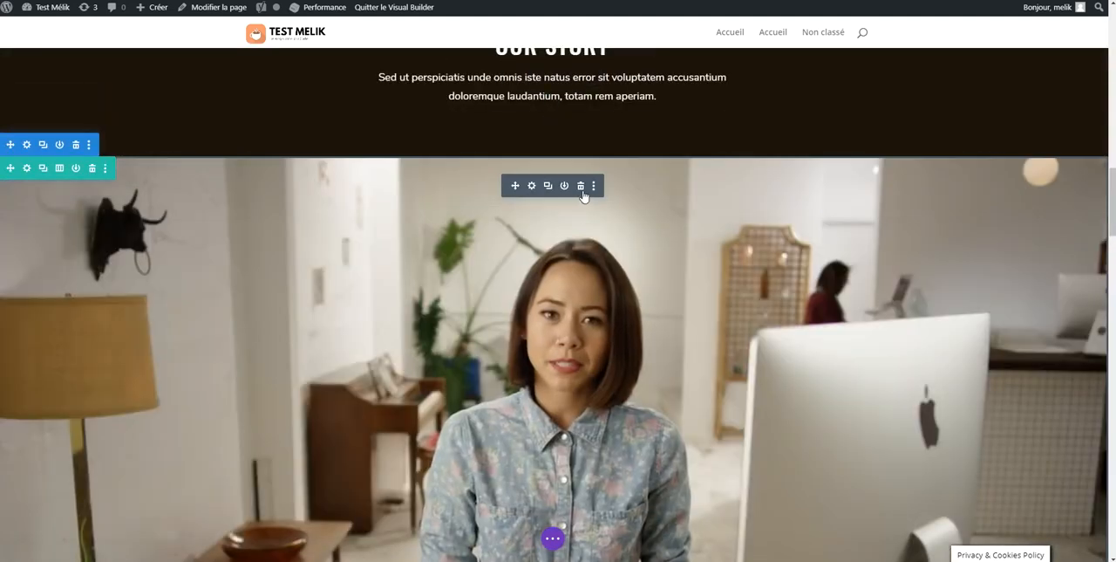
Delete the video module below Our Story and undo the deletion
click(578, 185)
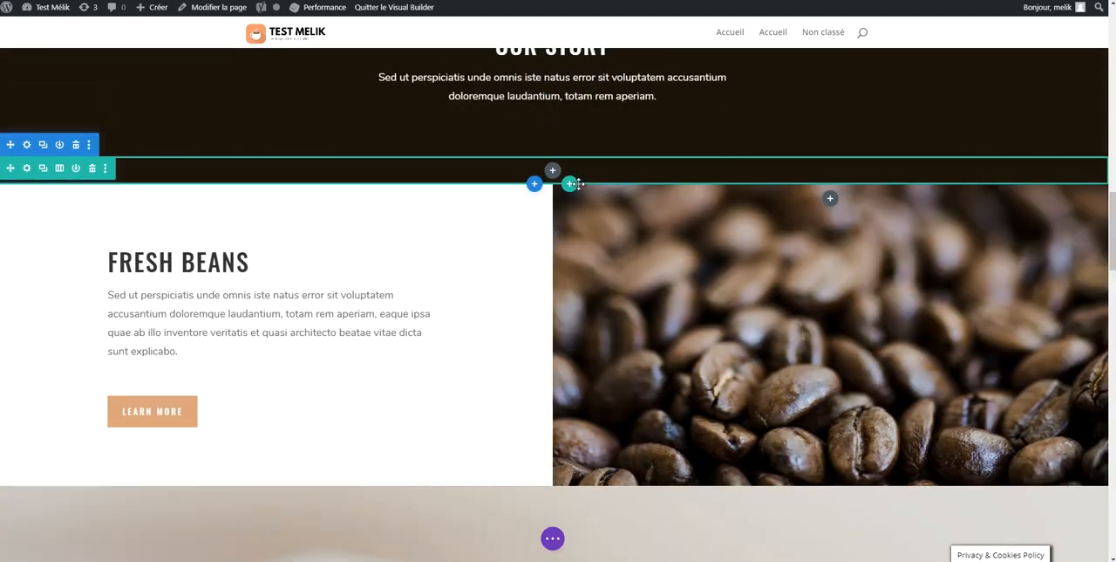
key(ctrl+z)
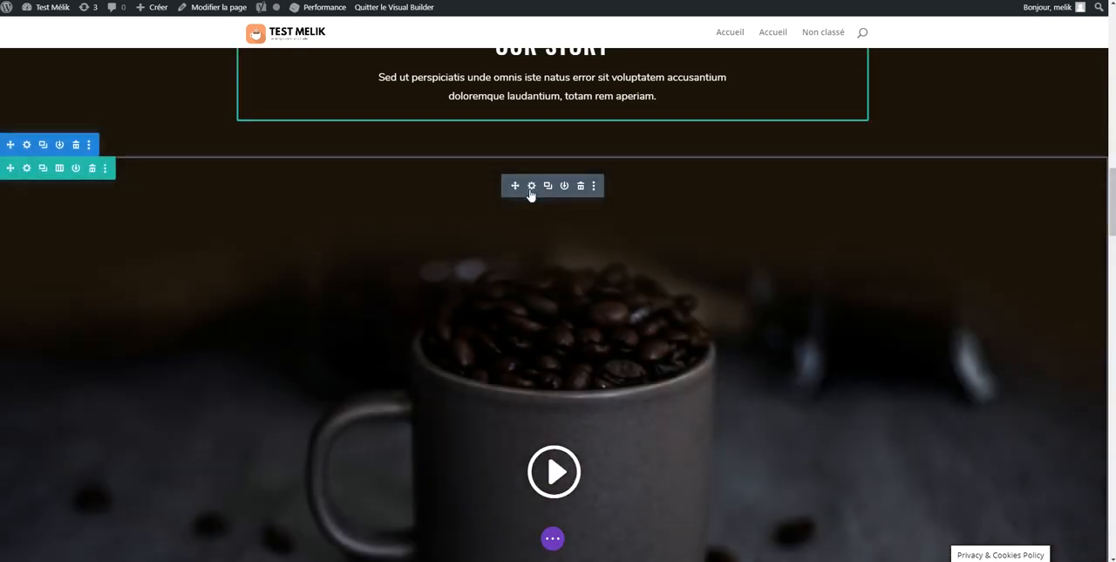
click(532, 188)
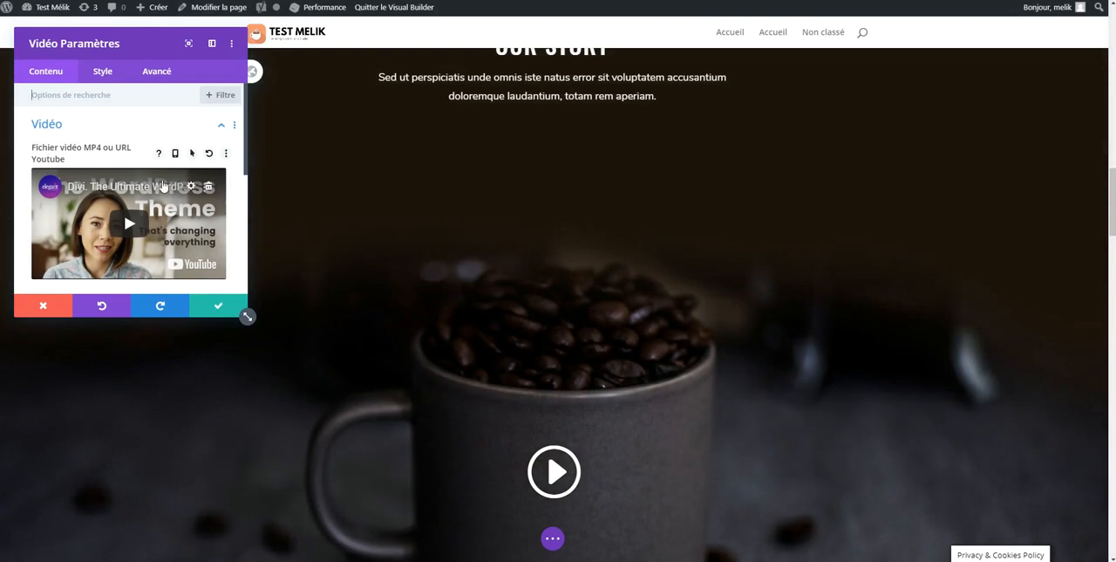
click(207, 190)
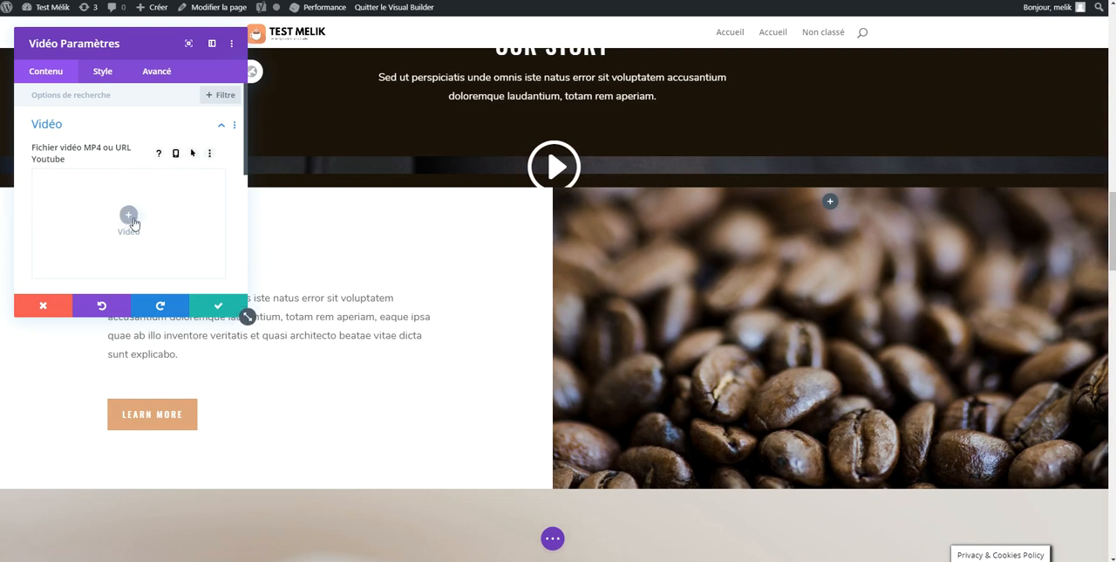
click(129, 215)
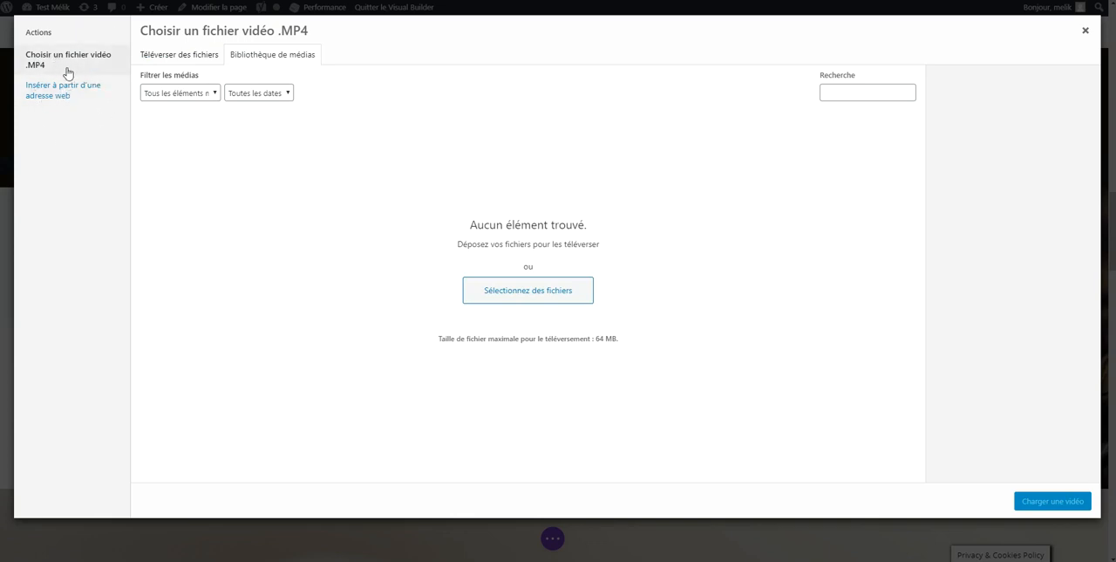
click(68, 90)
triple_click(207, 94)
text(https://www.youtube.com/watch?v=0XLUI6Odq7Q)
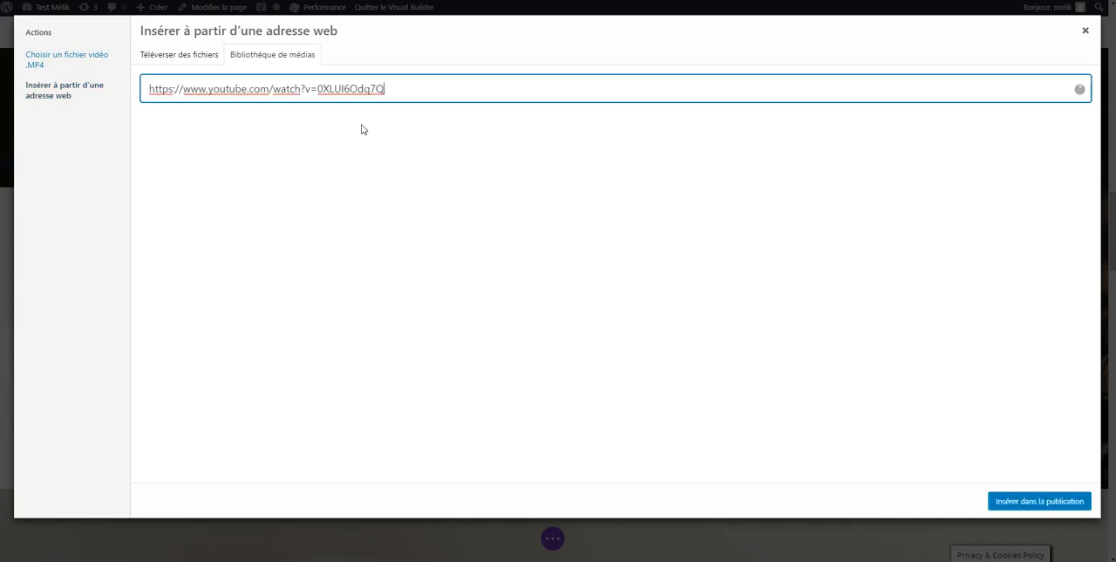
click(1037, 503)
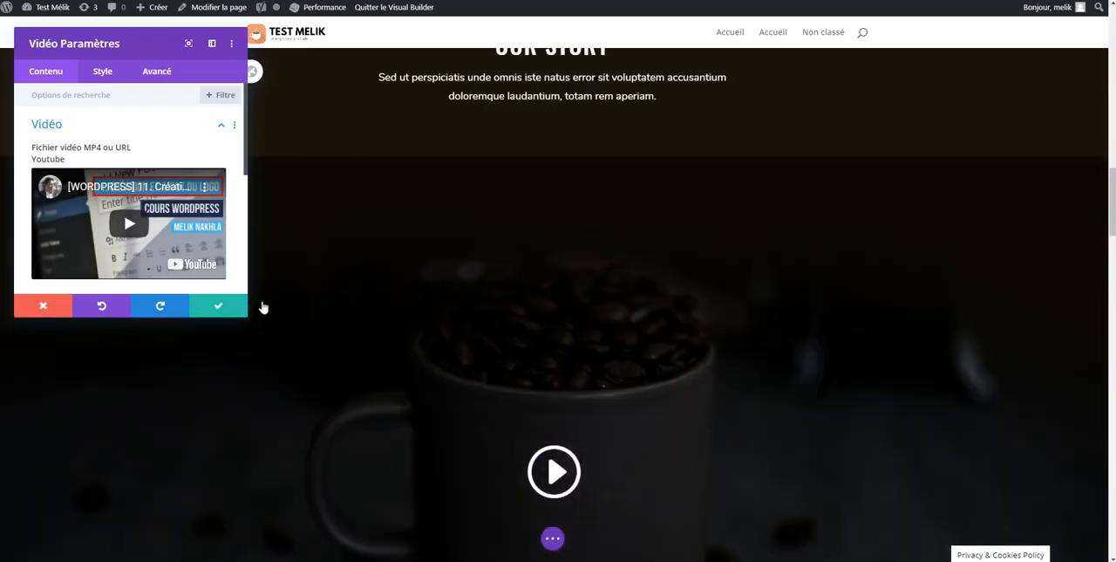
Generate the video module's overlay image from the video and save the module settings
scroll(367, 394, down, 2)
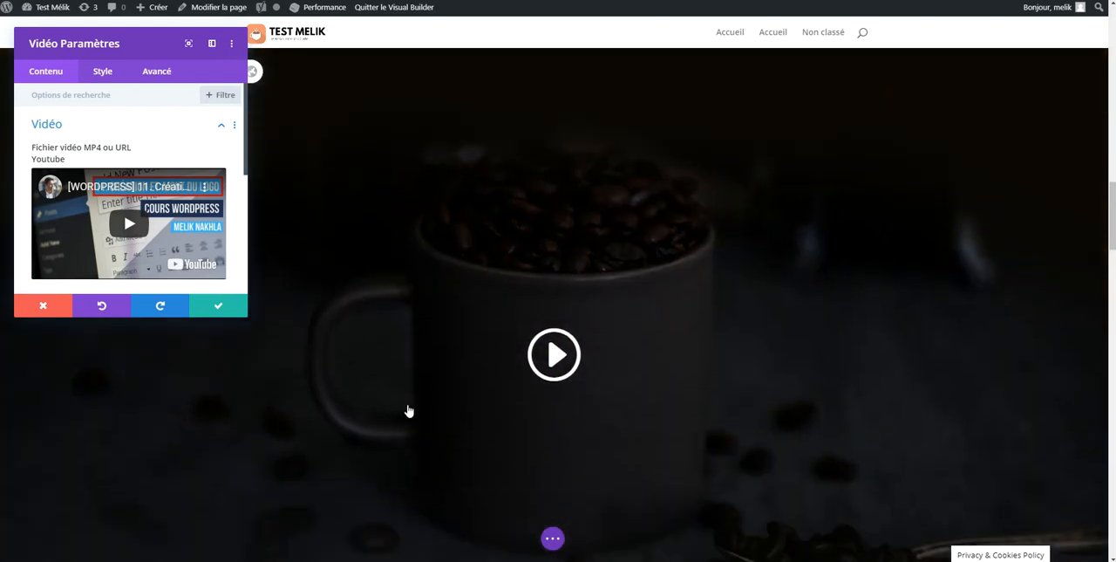
scroll(174, 202, down, 5)
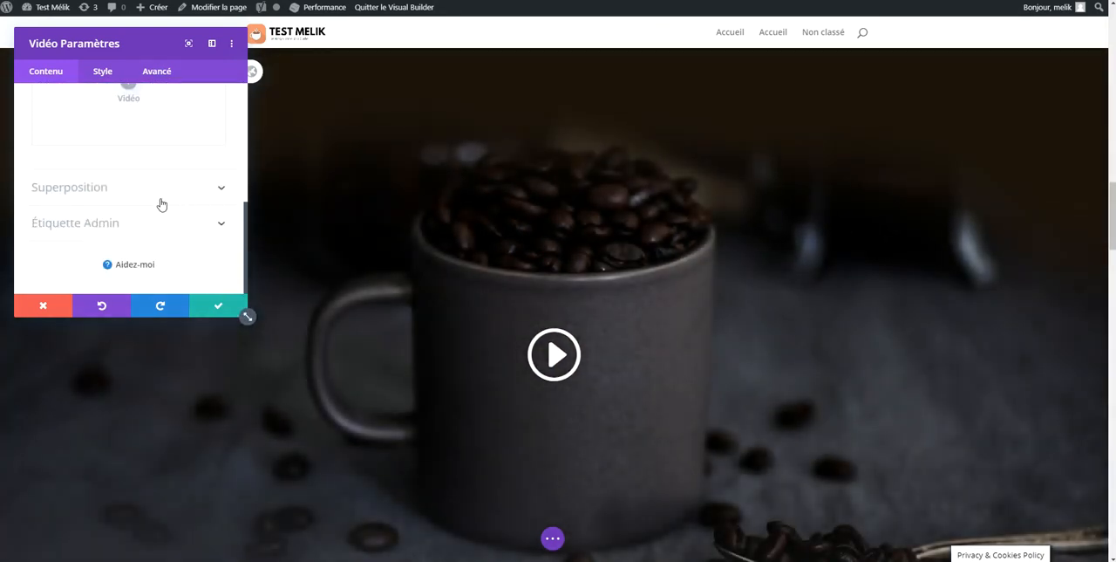
scroll(157, 200, up, 5)
click(102, 71)
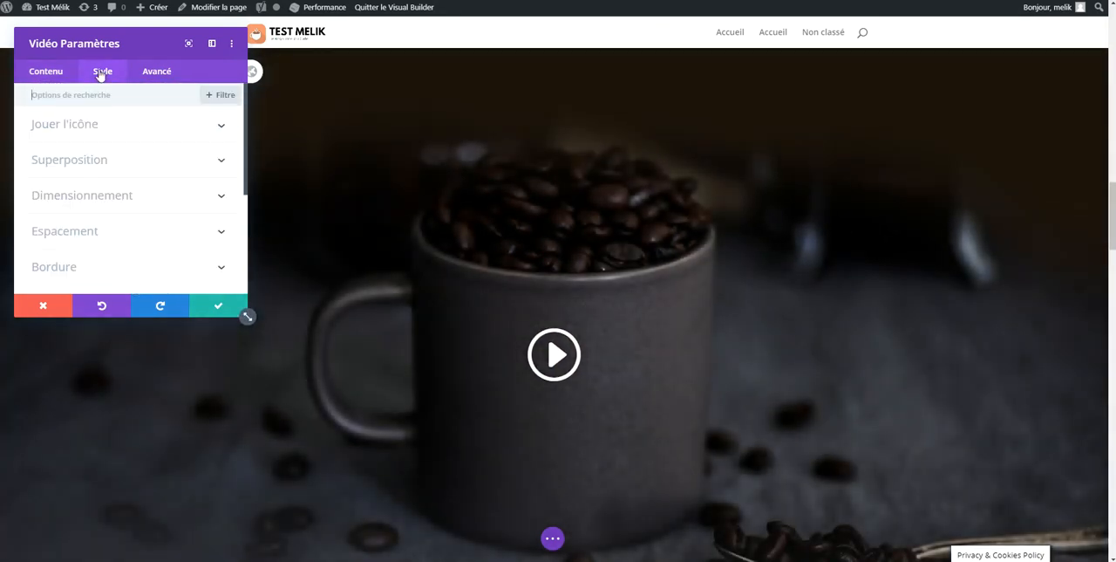
click(45, 71)
scroll(117, 174, down, 4)
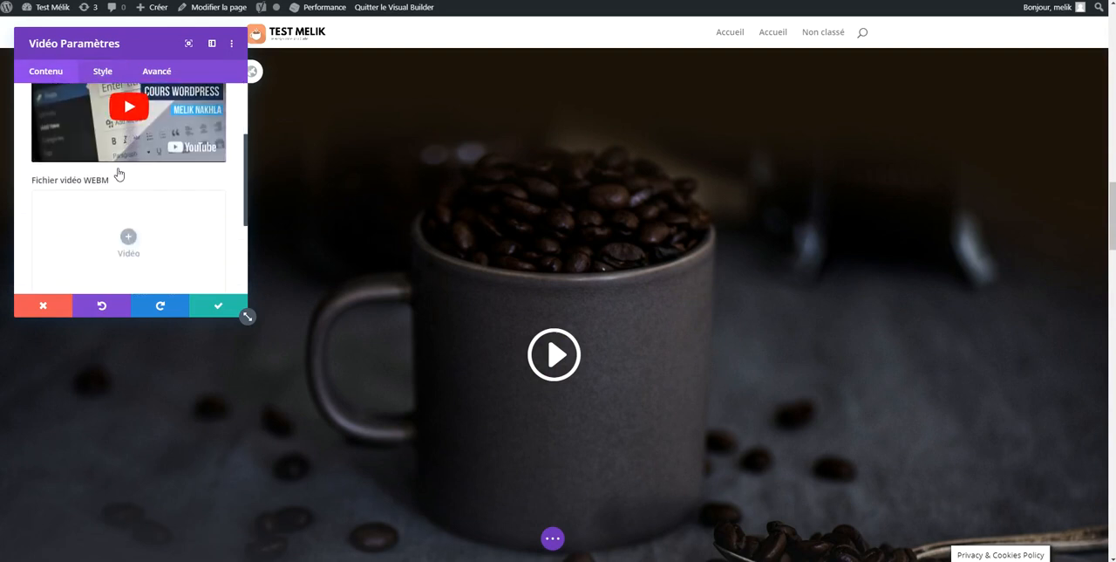
scroll(126, 185, down, 1)
click(133, 187)
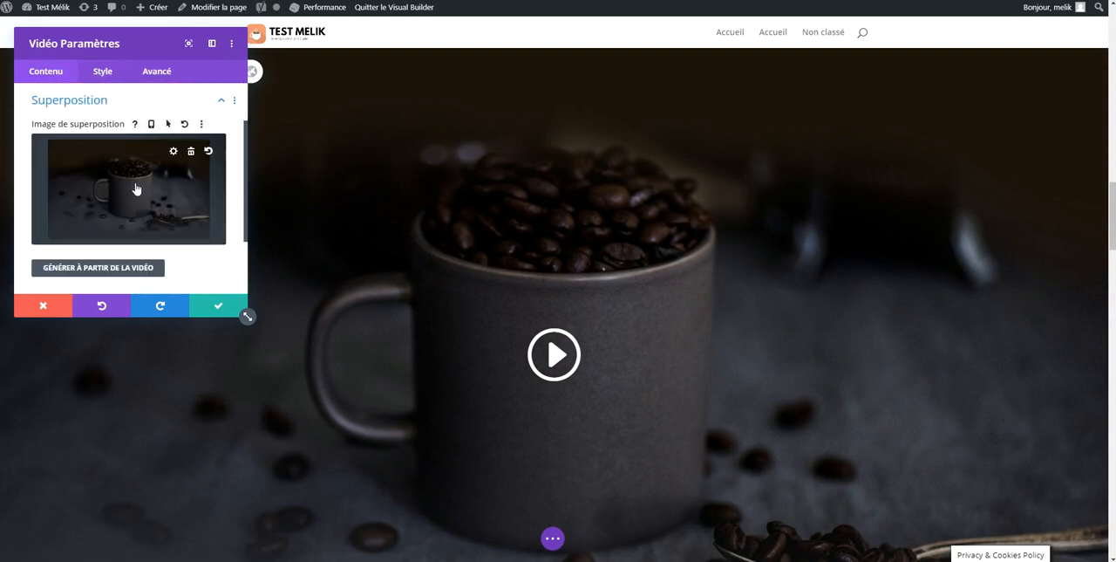
click(92, 267)
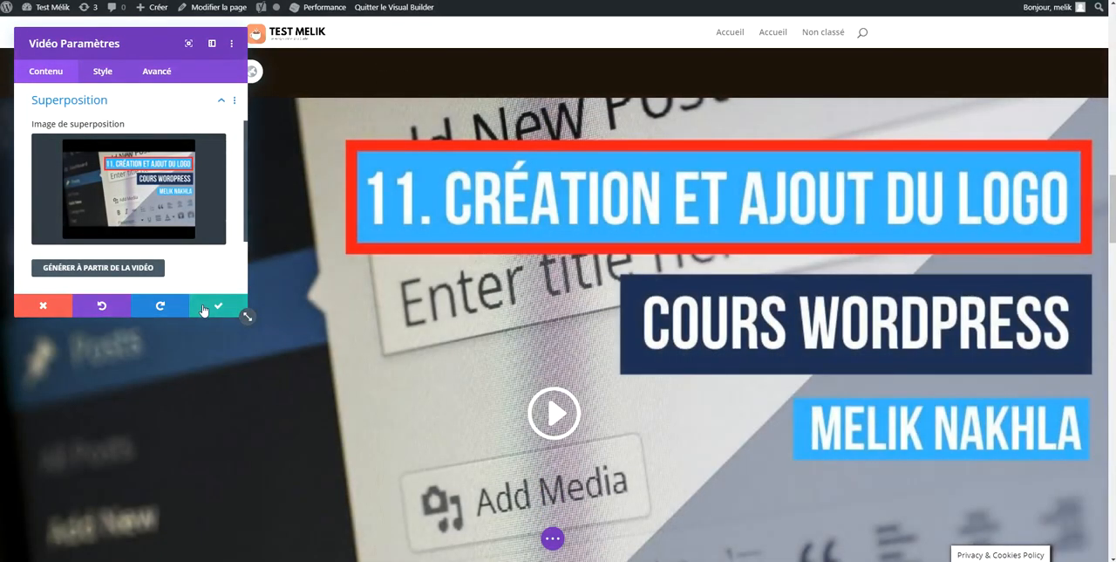
click(228, 307)
Review the updated Our Story section and save the page
scroll(326, 301, down, 1)
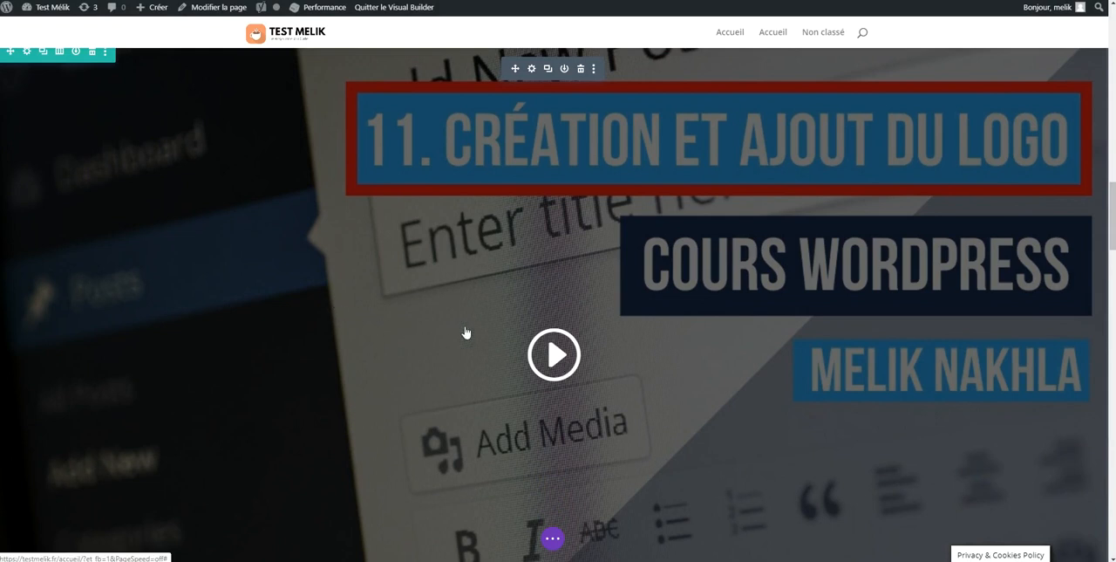
scroll(505, 220, up, 5)
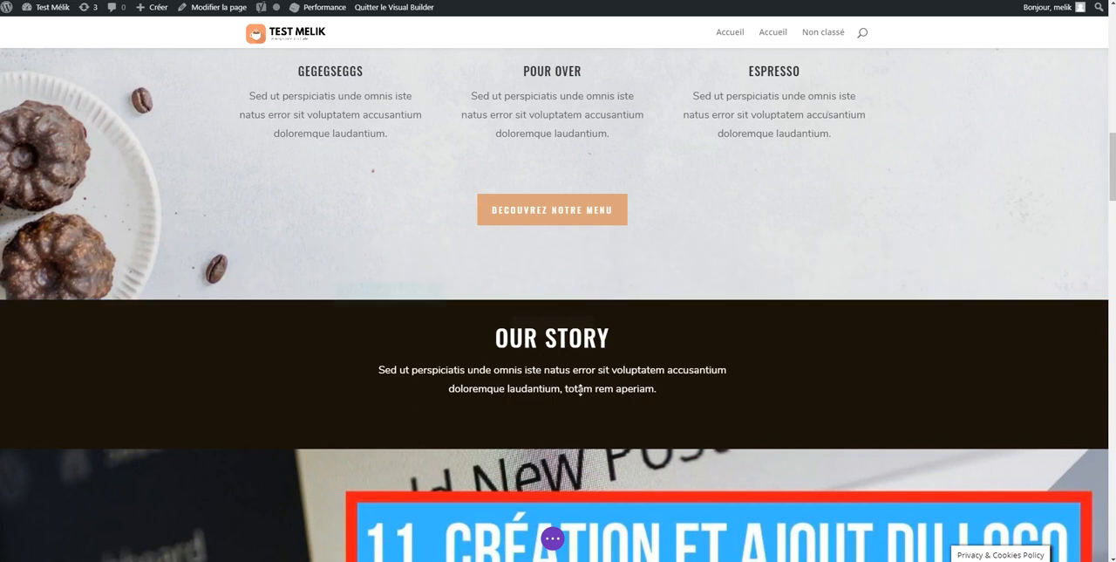
scroll(581, 389, down, 5)
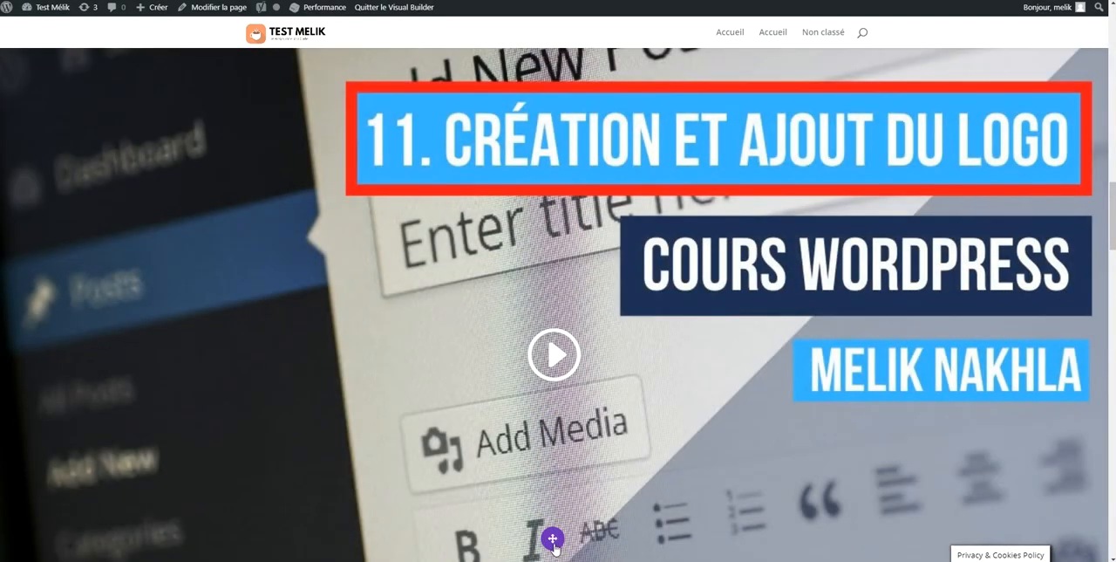
click(553, 539)
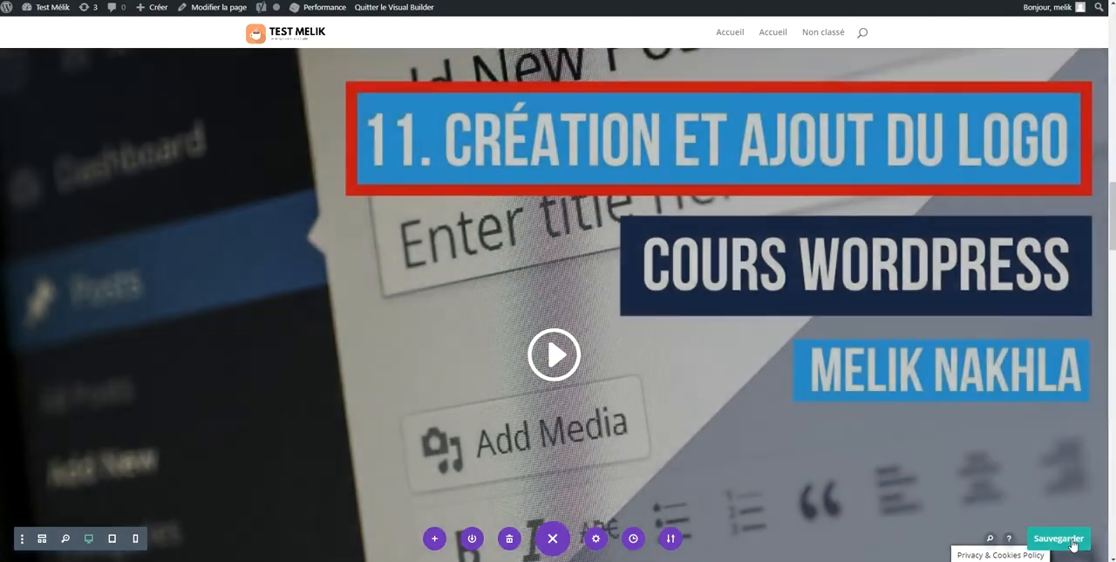
click(1058, 538)
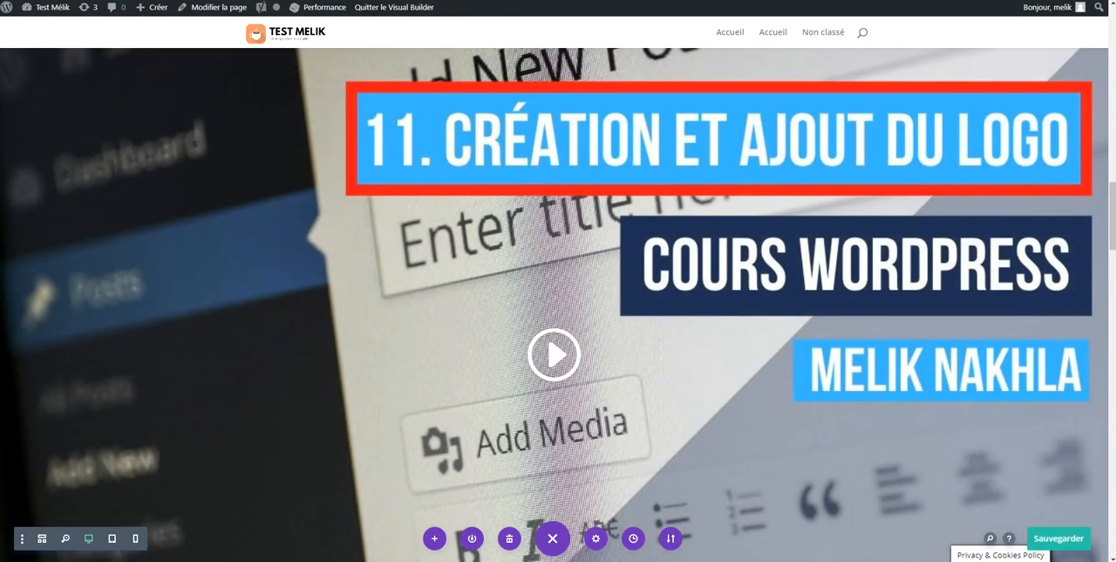
View the home page in a private browser window, submit the empty contact form and examine the subject choices
key(ctrl+shift+n)
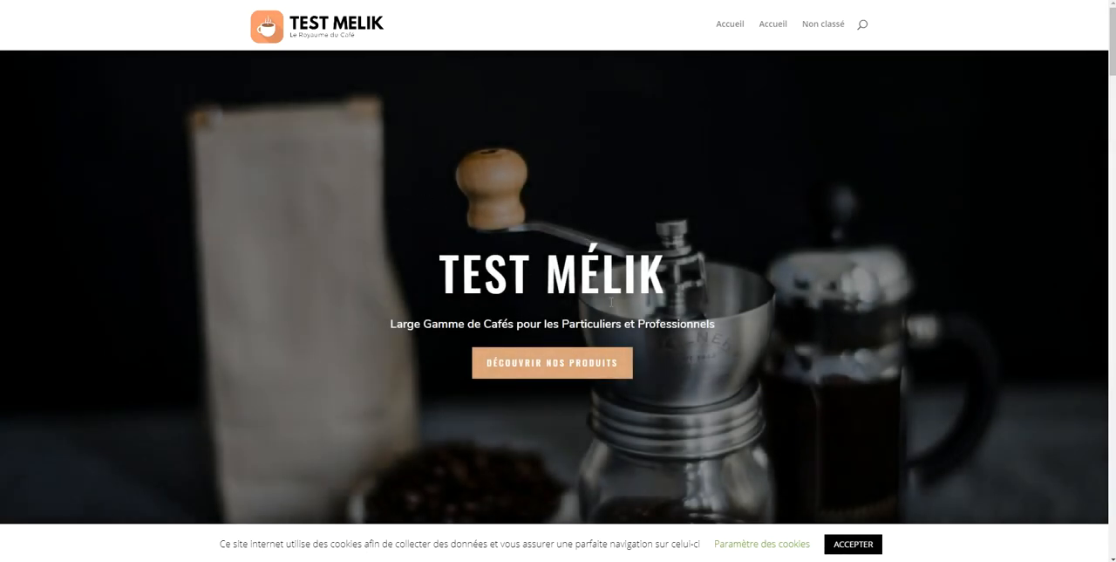
scroll(611, 301, down, 6)
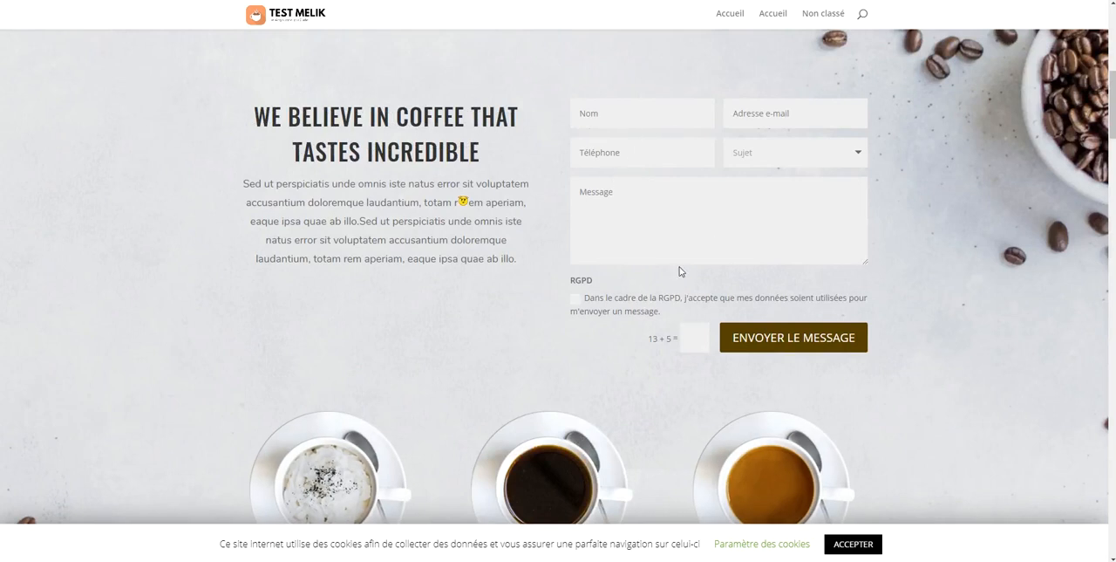
click(784, 340)
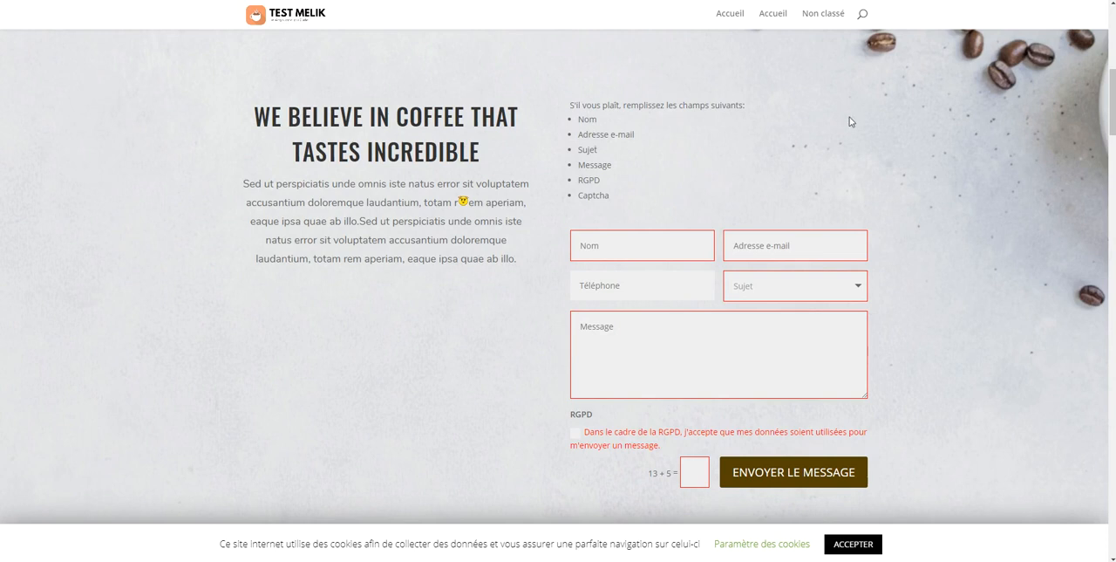
scroll(819, 157, down, 1)
click(790, 227)
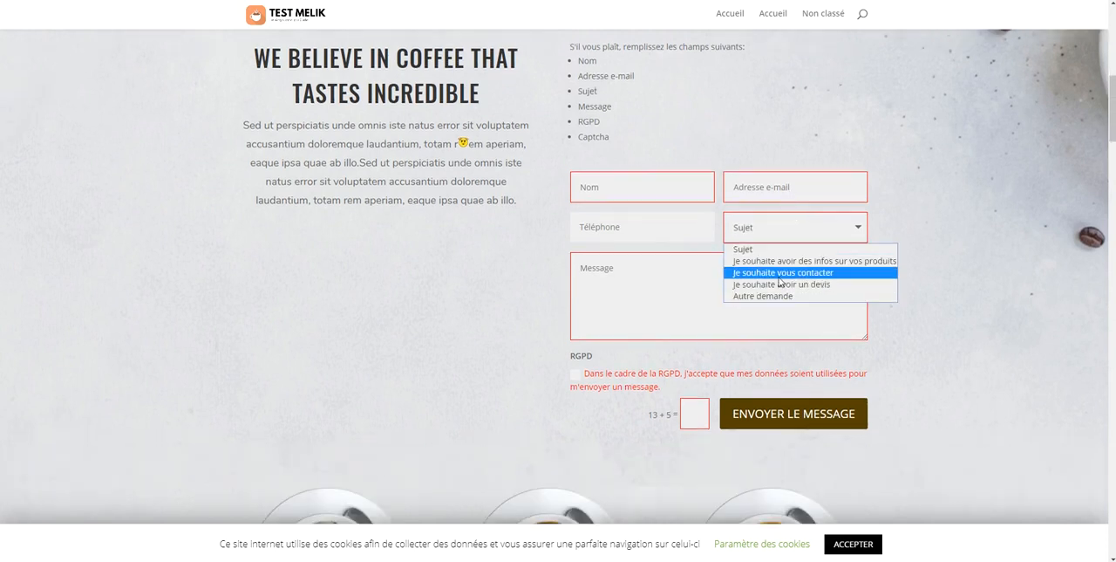
Test the Our Story video on the public page, accept the cookie notice, and review the sections below the video
scroll(572, 276, down, 10)
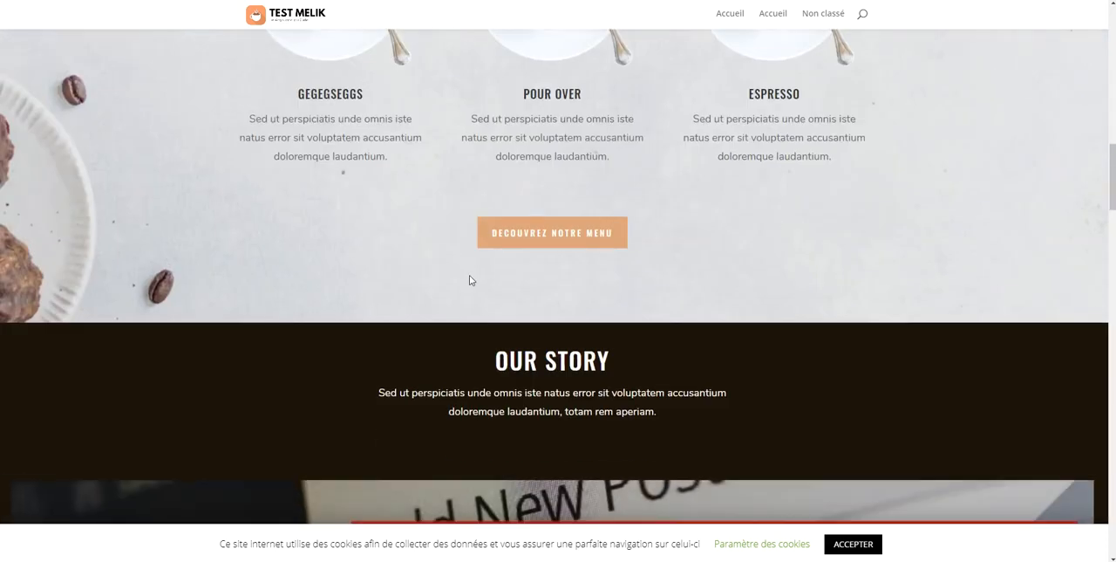
scroll(572, 276, down, 5)
scroll(601, 221, down, 5)
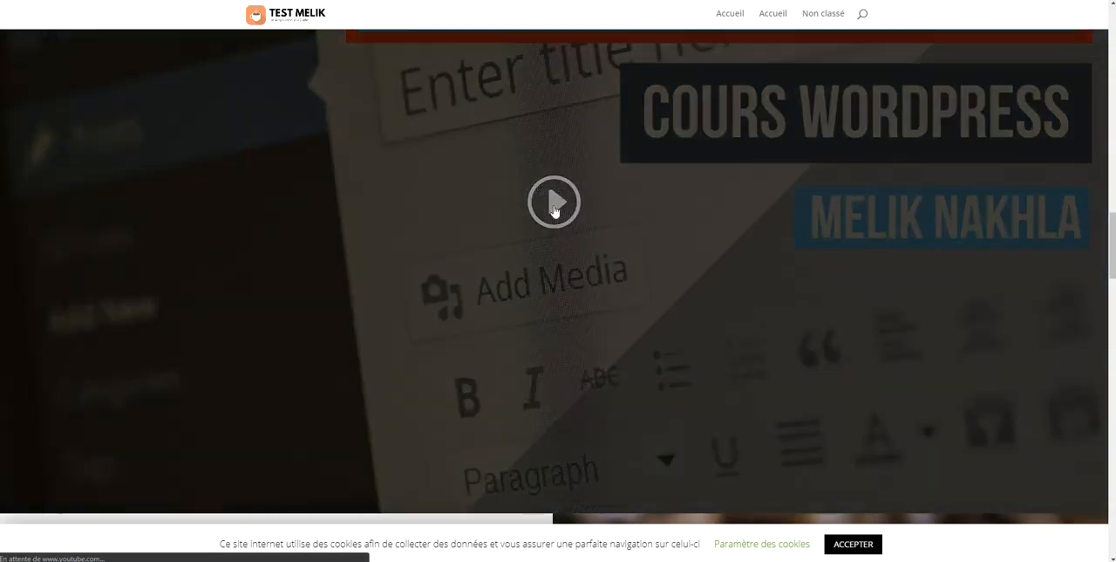
click(554, 204)
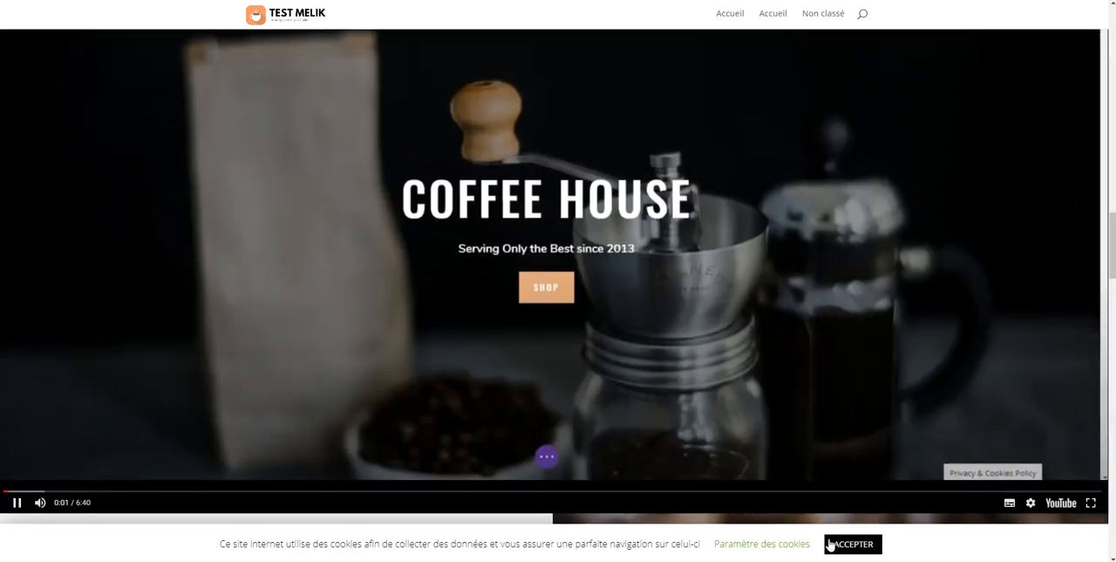
click(833, 543)
click(166, 404)
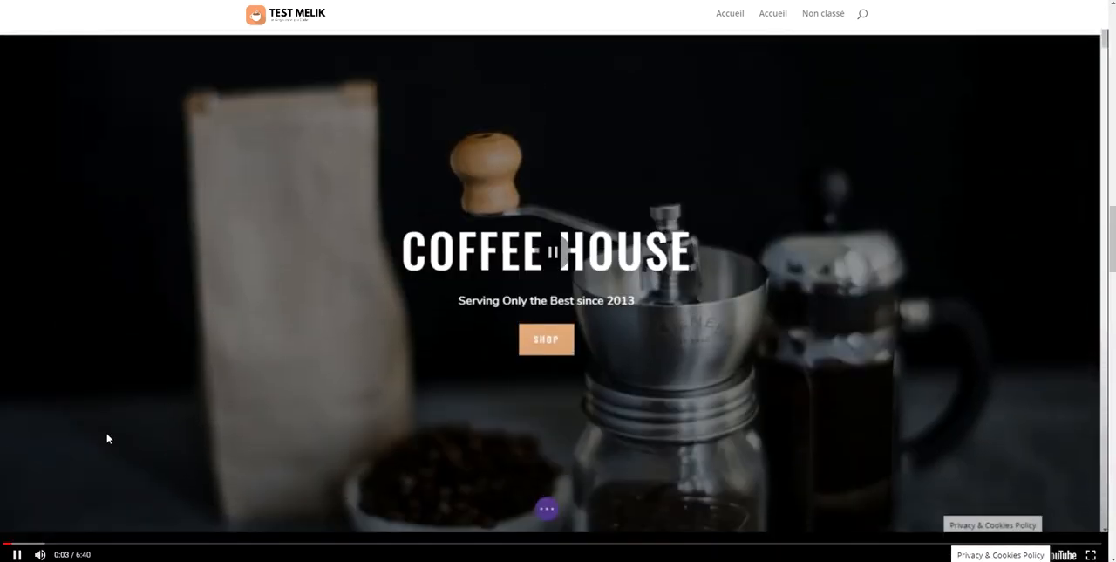
scroll(214, 174, down, 5)
scroll(213, 175, down, 10)
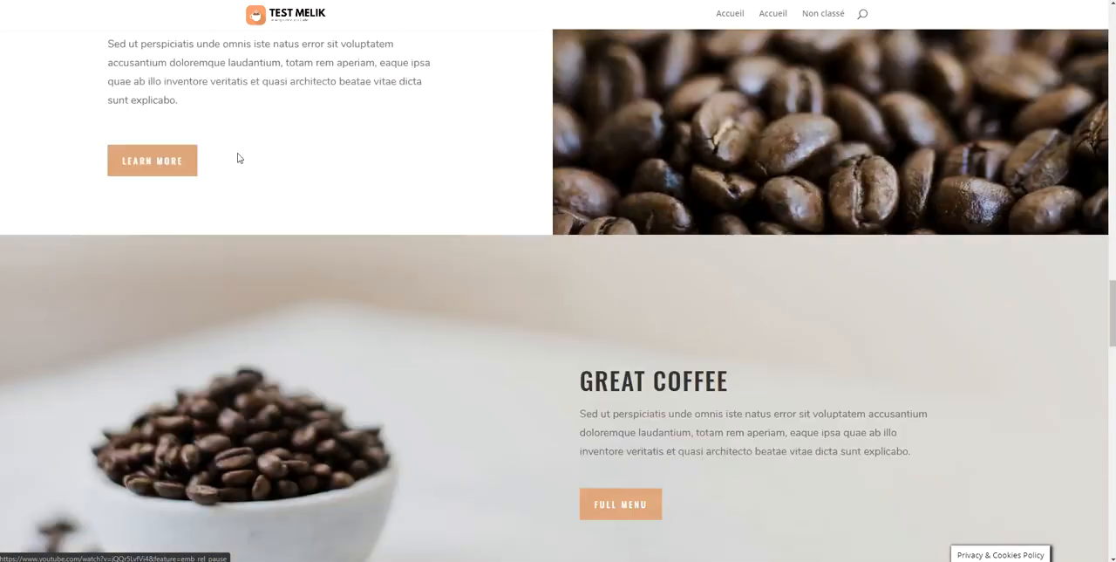
Review the remaining sections of the public home page down to the footer, then return to the page in the Visual Builder
scroll(304, 161, down, 10)
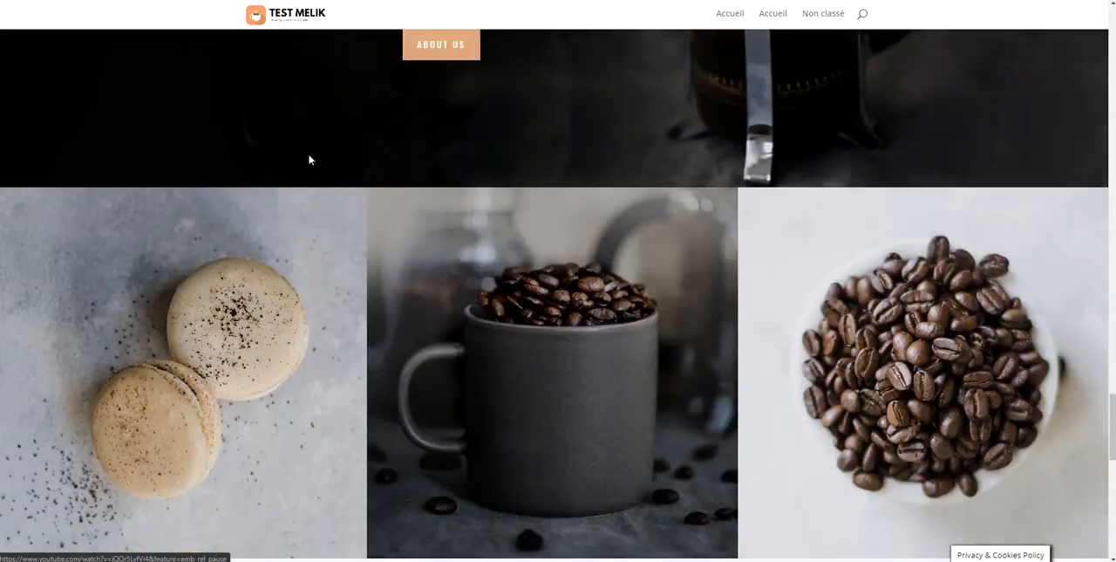
scroll(329, 152, down, 3)
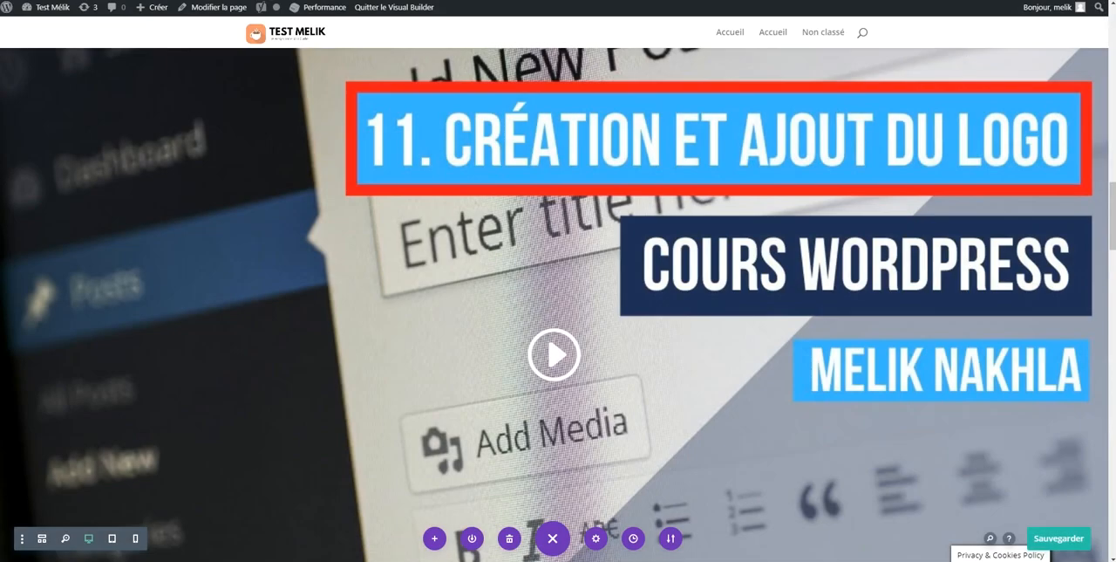
scroll(702, 117, up, 6)
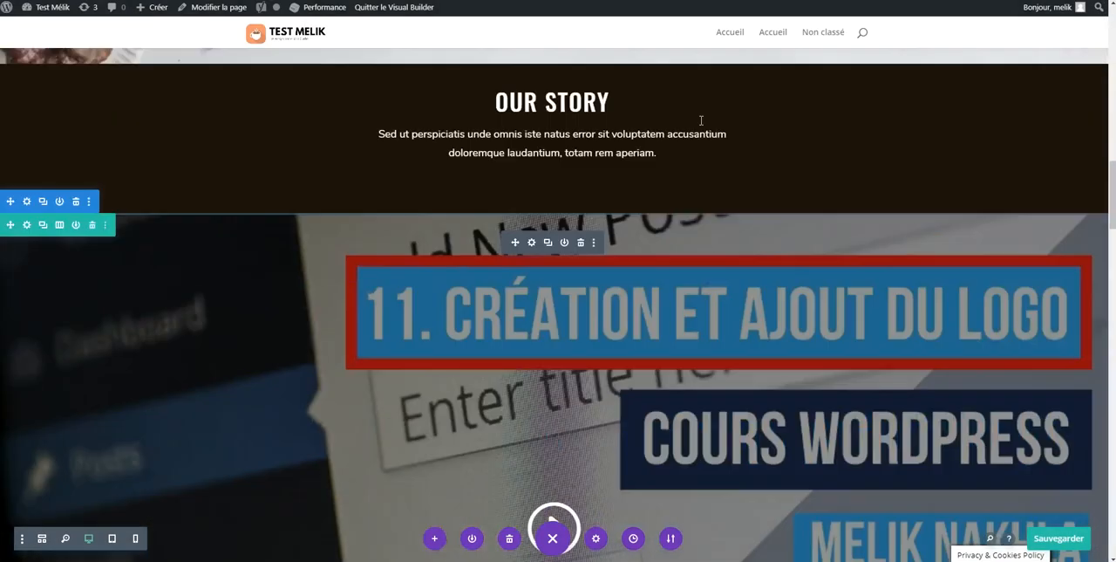
scroll(369, 70, up, 15)
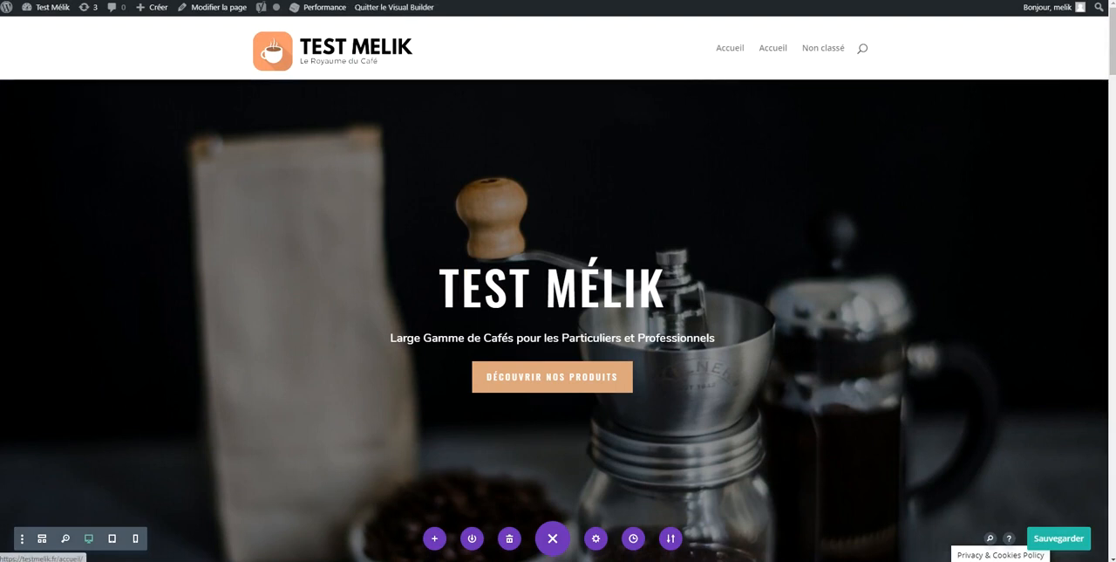
From the WordPress dashboard, add a new page titled "Contact"
mouse_move(53, 7)
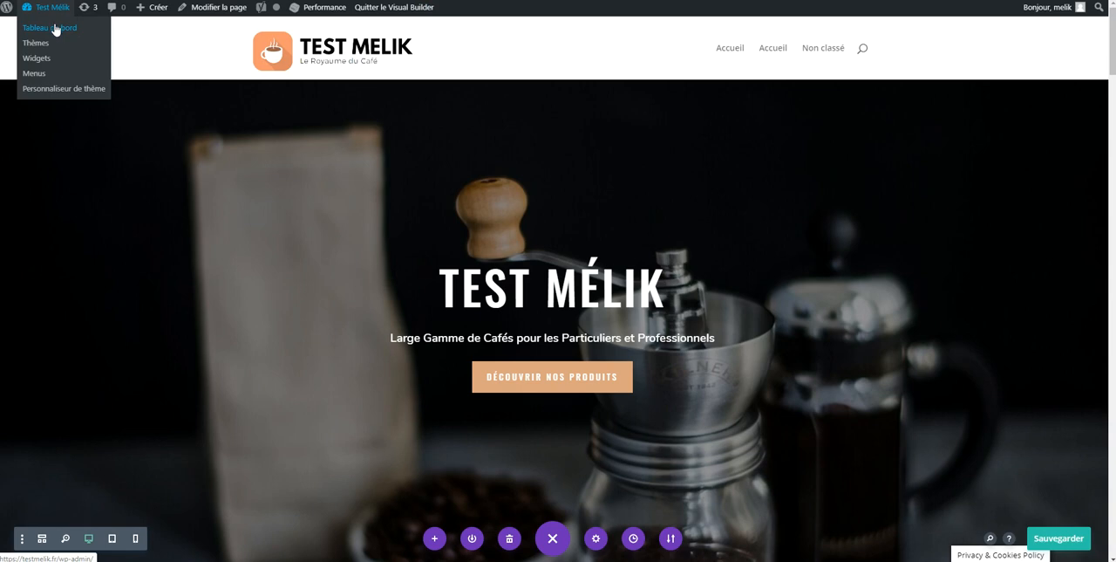
click(54, 30)
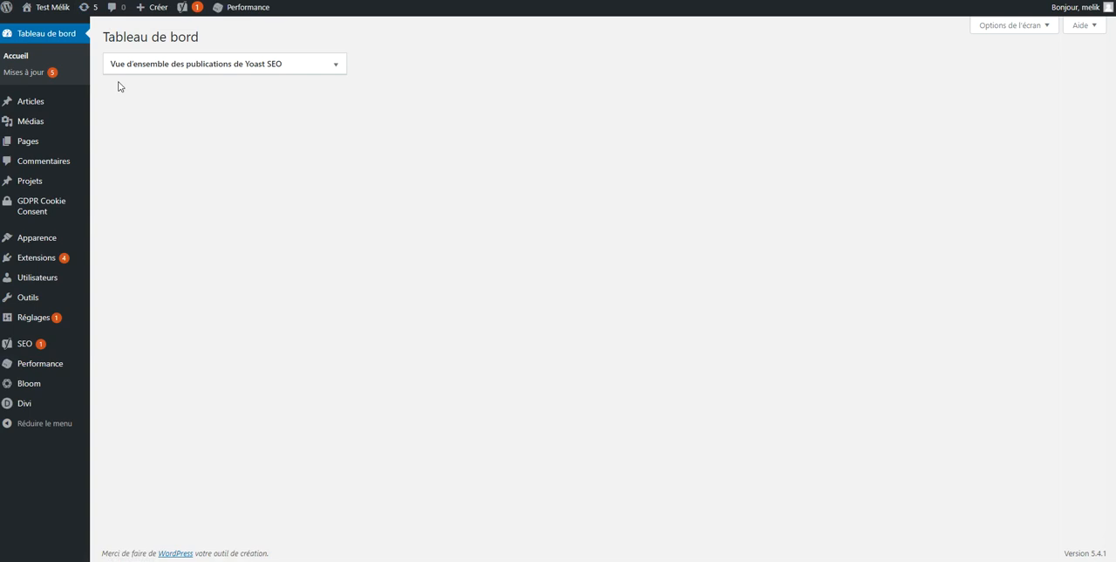
mouse_move(75, 142)
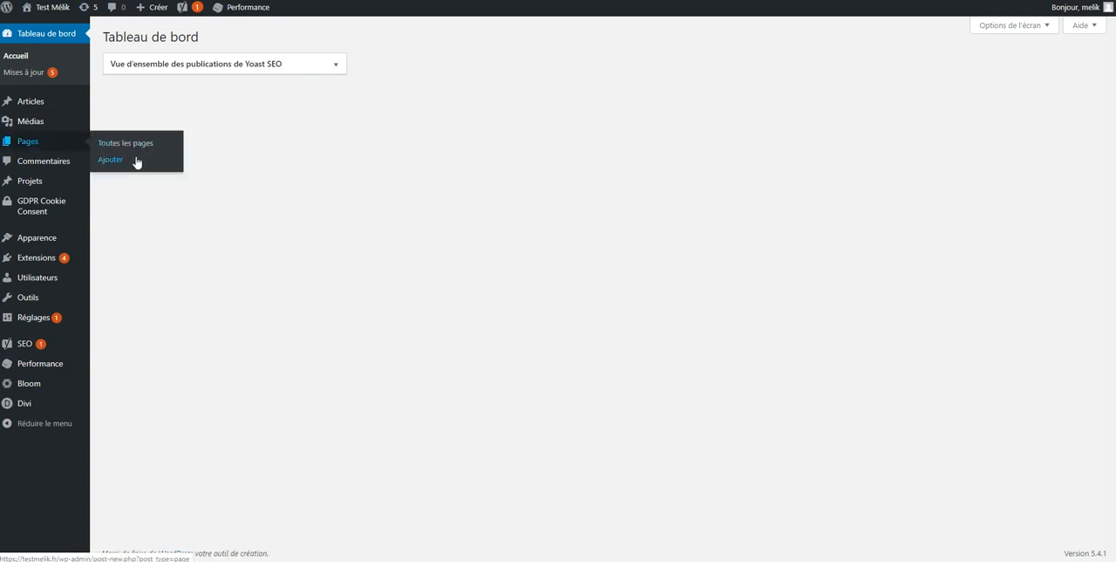
click(111, 159)
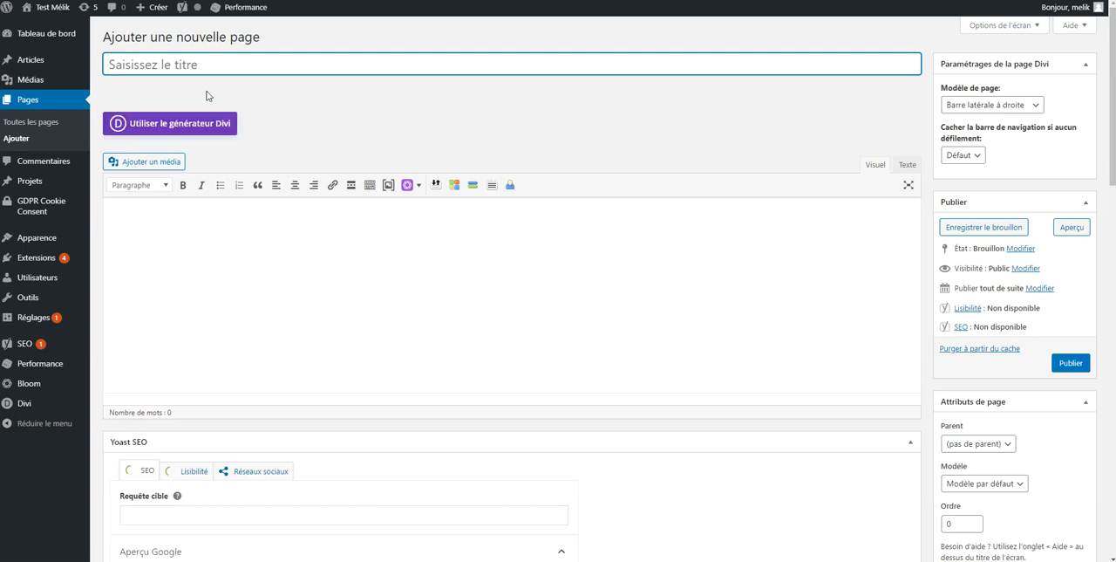
text(Contact)
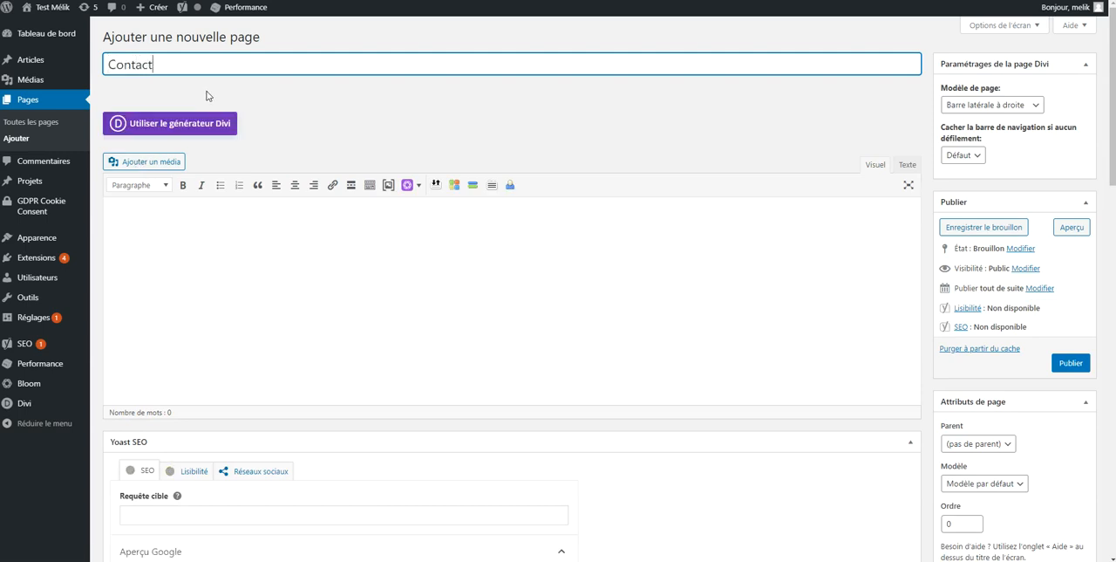
Set the Contact page's Divi layout to "Pas de barre latérale" and publish the page
click(964, 105)
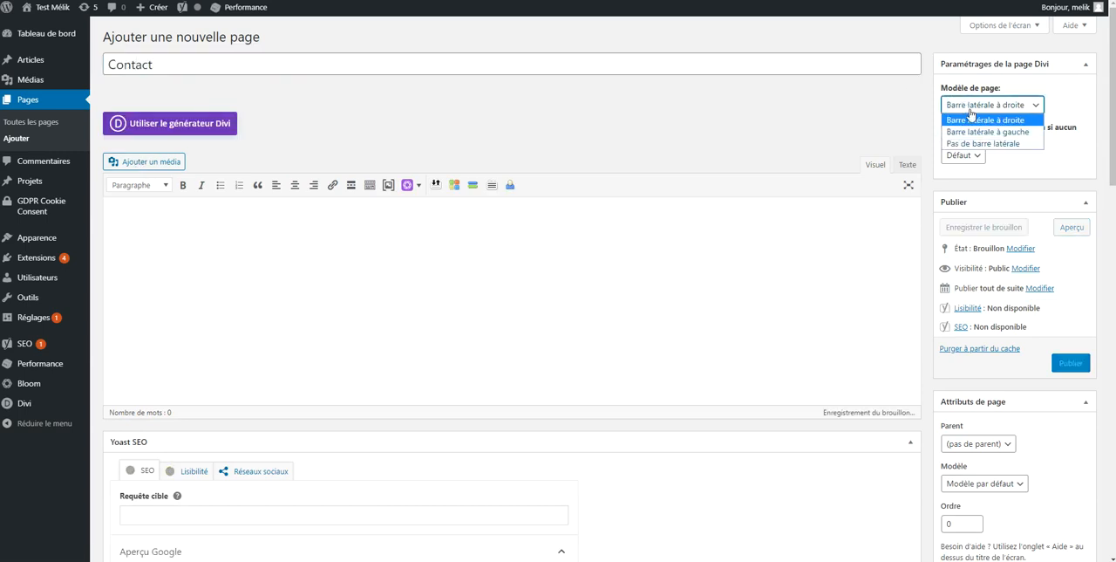
click(985, 139)
click(1070, 362)
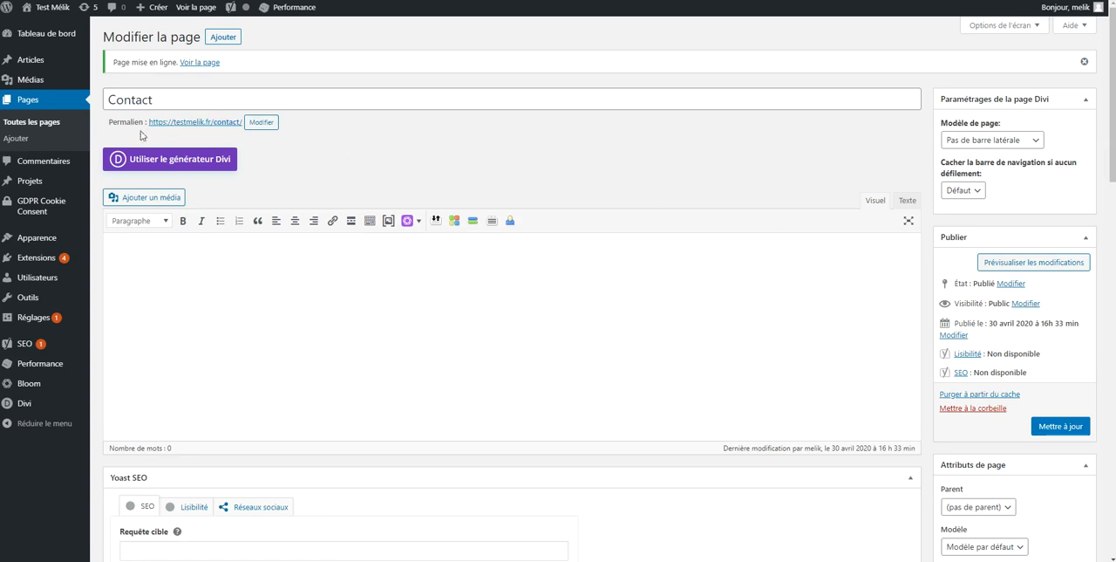
View the published Contact page on the site, then close it and return to the page editor
right_click(204, 69)
key(Escape)
click(212, 63)
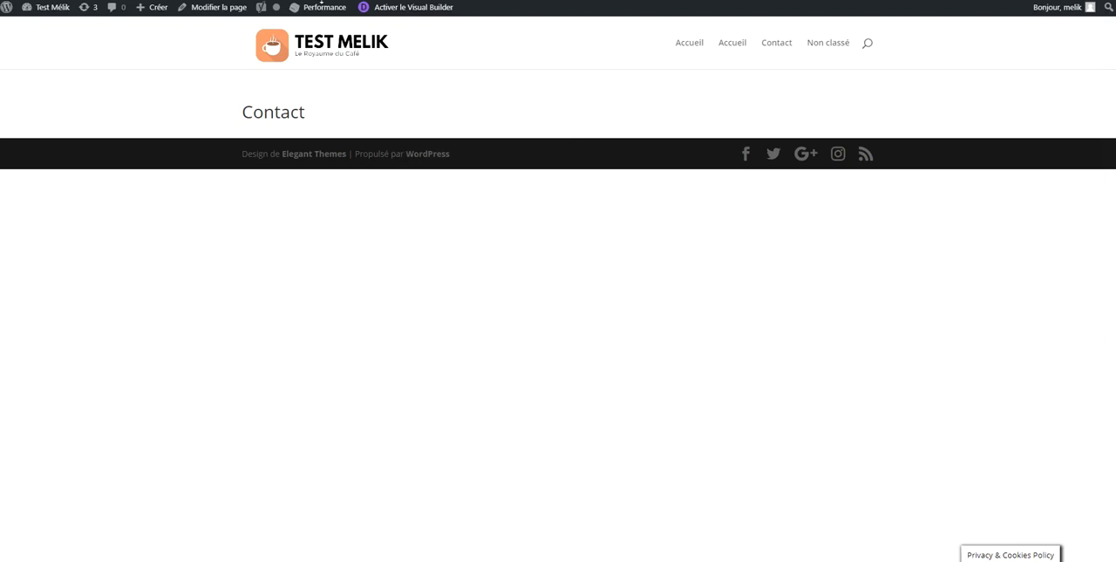
key(ctrl+w)
Enable the Divi builder on the Contact page and load the Contact layout from the predefined Coffee Shop layout pack
click(219, 157)
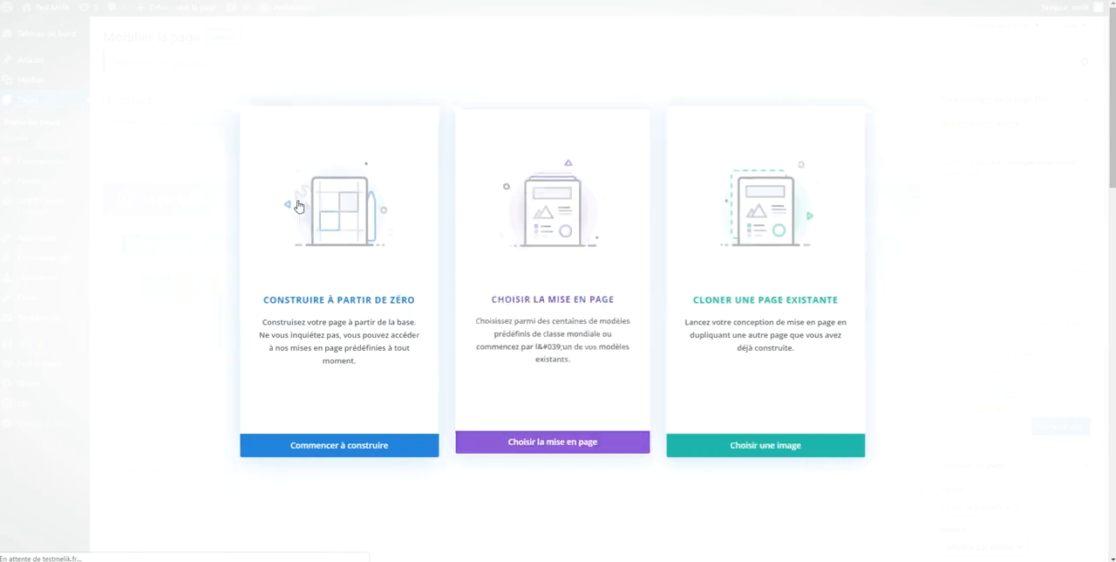
click(563, 442)
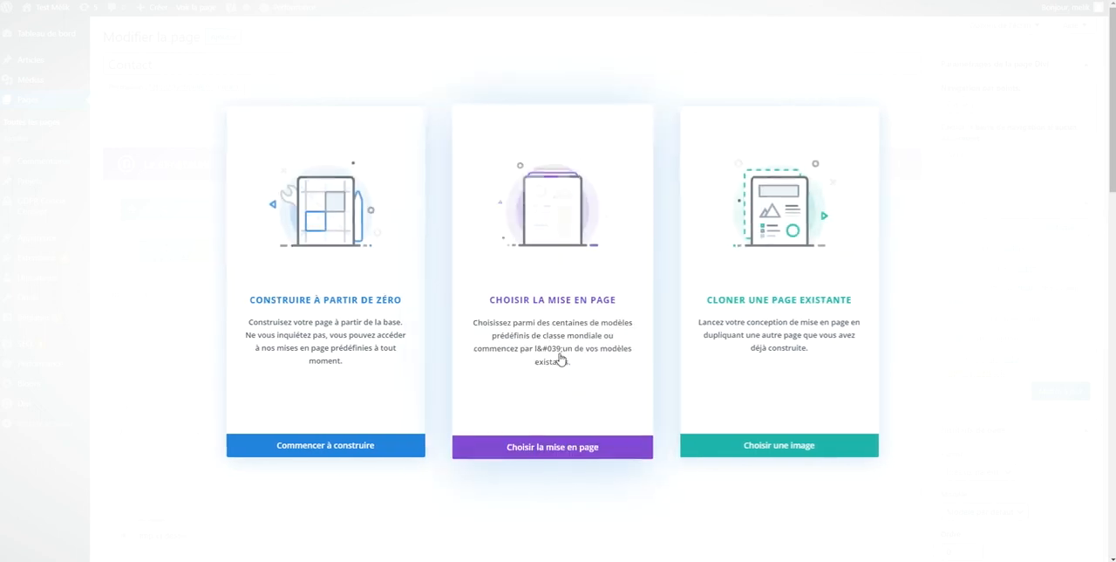
click(552, 324)
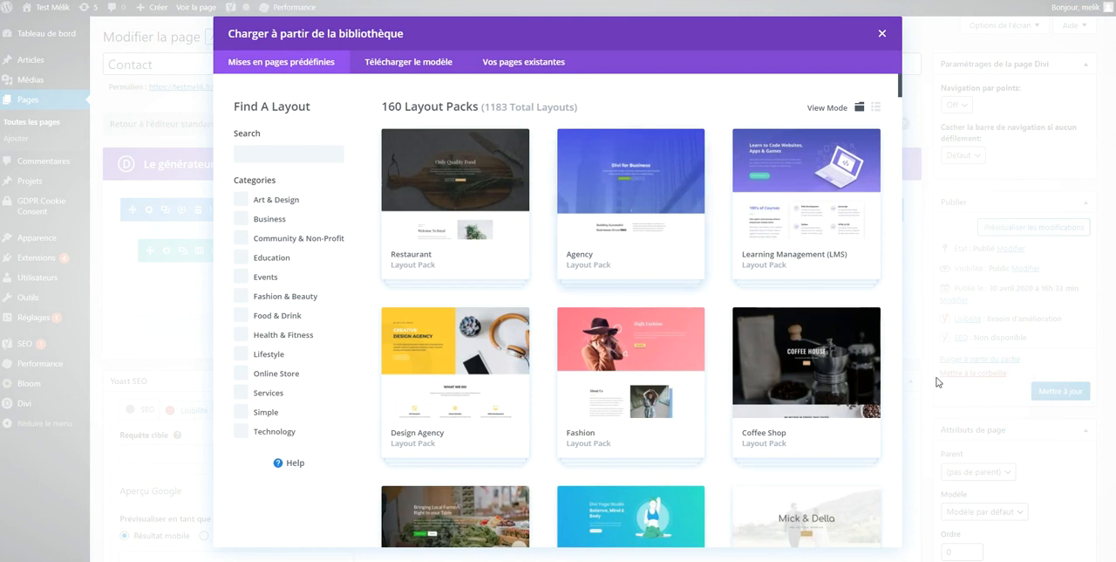
click(832, 388)
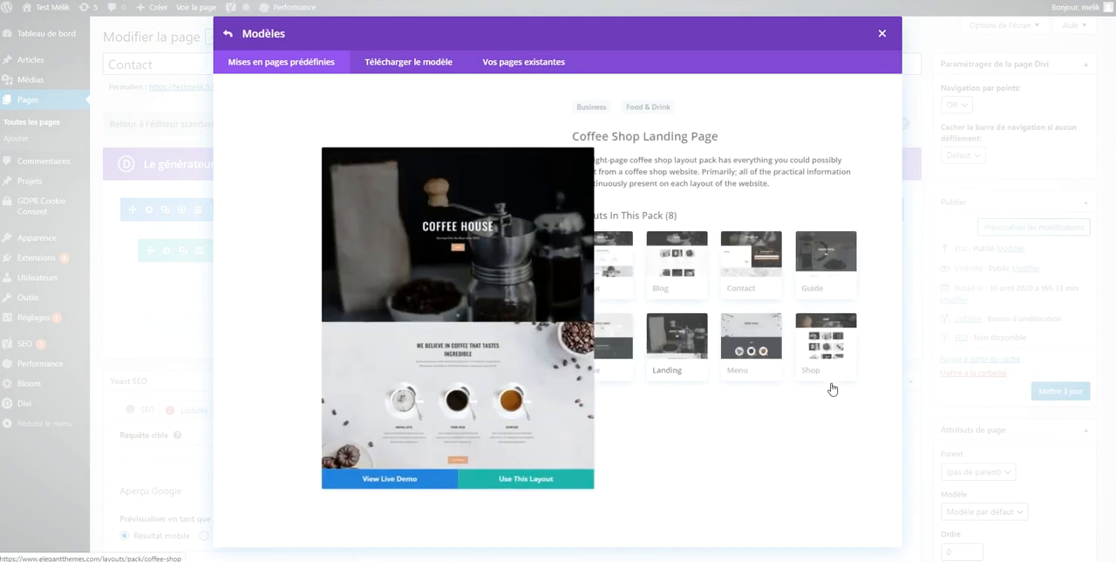
click(738, 267)
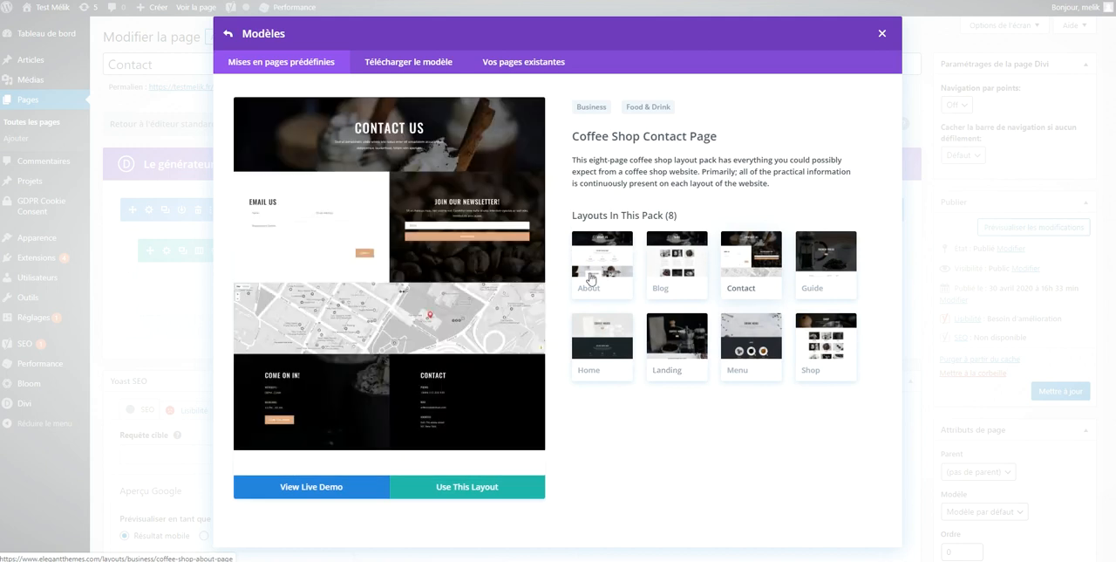
click(456, 493)
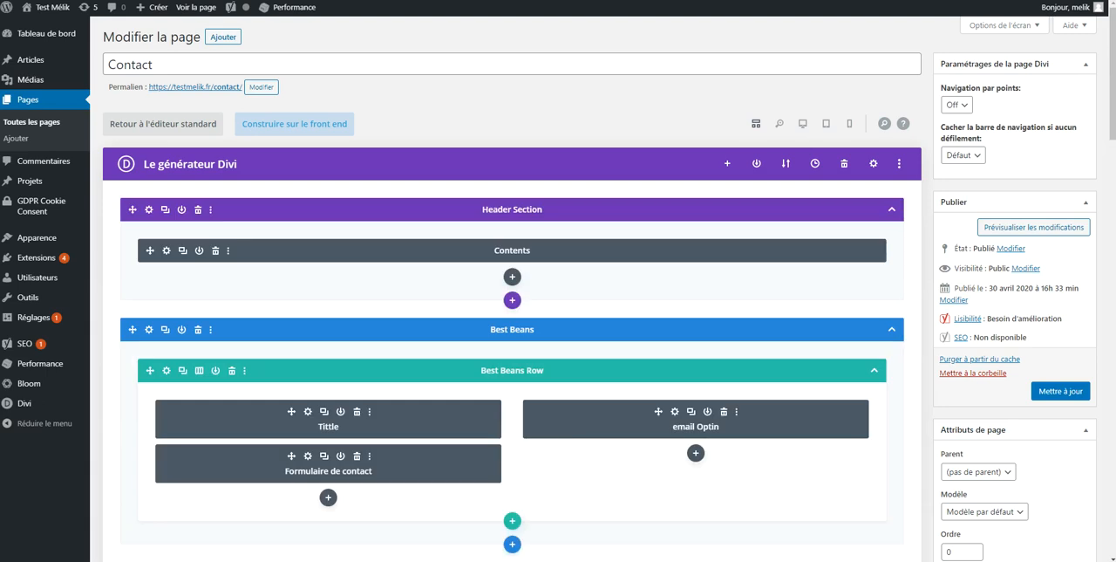
Open the Contact page in the front-end Visual Builder and look over its header, form, newsletter and map sections
click(315, 130)
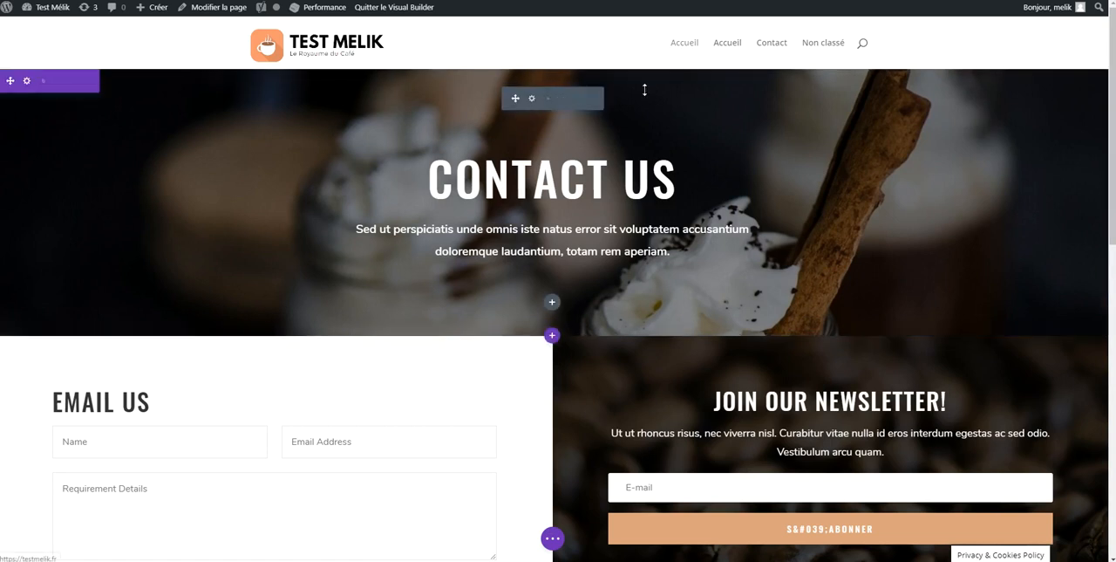
scroll(741, 157, down, 3)
scroll(741, 179, down, 4)
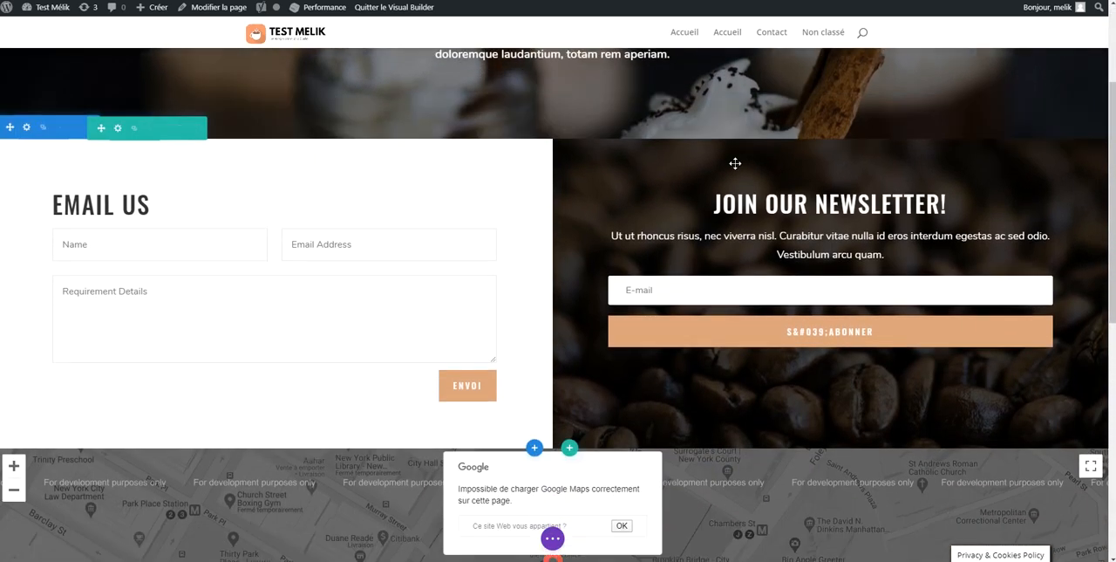
scroll(699, 187, up, 7)
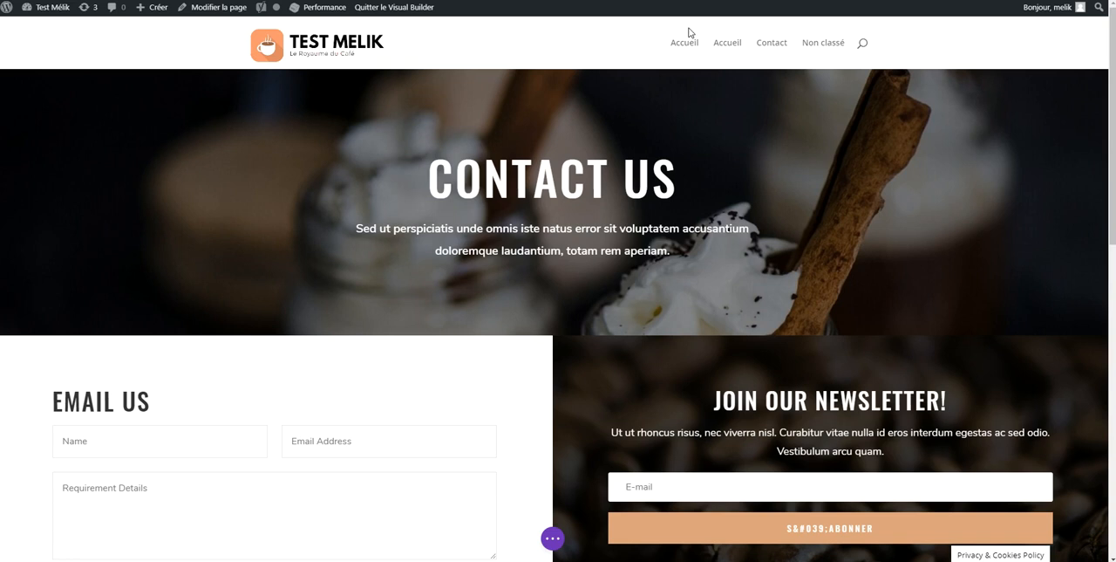
Replace the header title "Contact Us" with "NOUS CONTACTER"
triple_click(589, 174)
text(C)
key(BackSpace)
text(NOUS CONTACT)
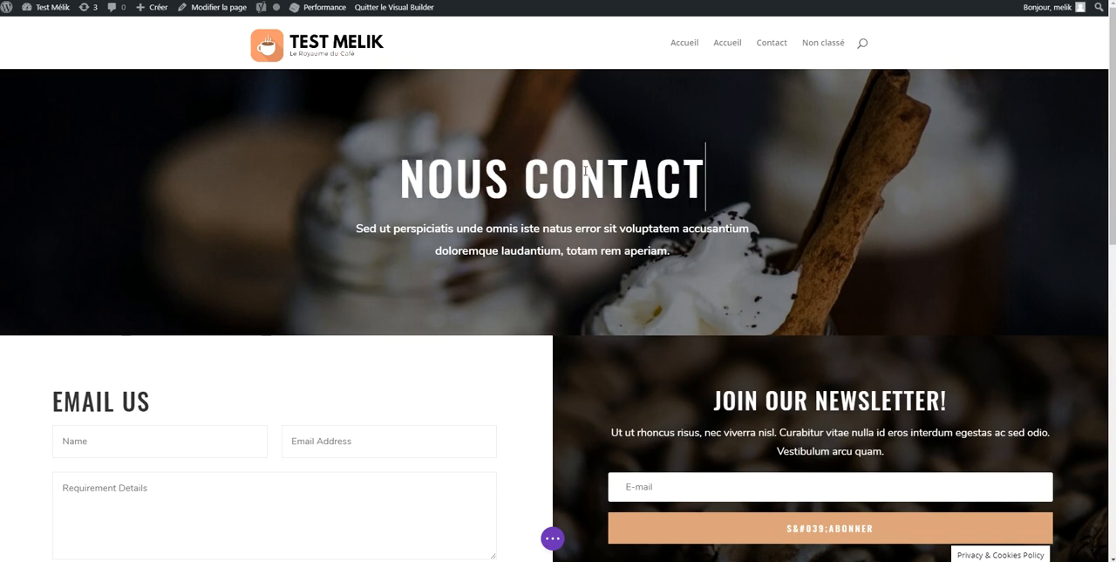
text(EZ)
key(BackSpace)
text(R)
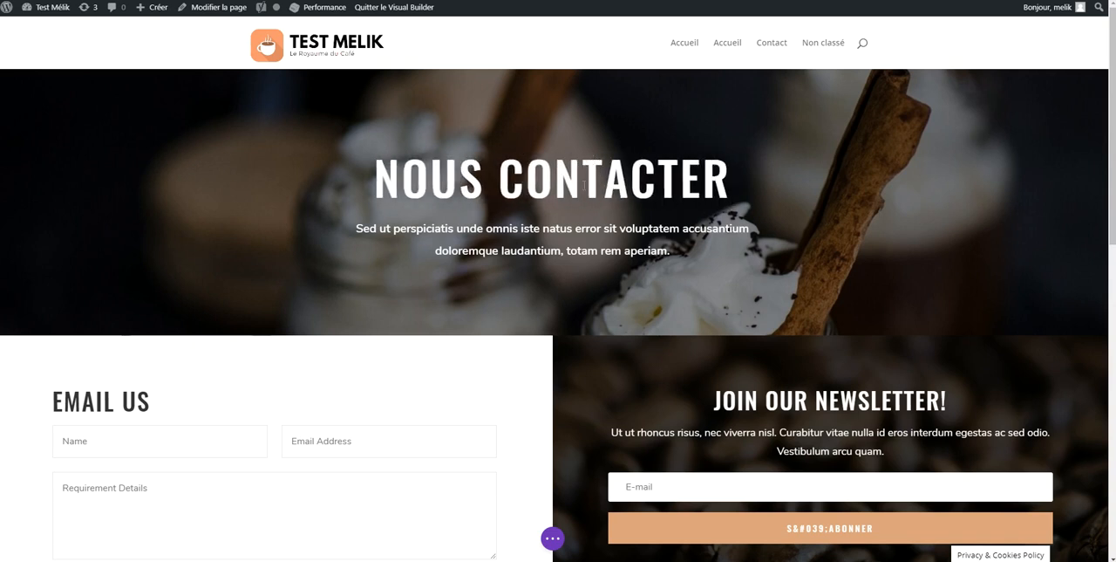
Replace the header subtitle with "Vous souhaitez plus d'informations sur nos produits ou nos services, n'hésitez pas à nous contacter via le formulaire ci-dessous ou par téléphone."
triple_click(580, 237)
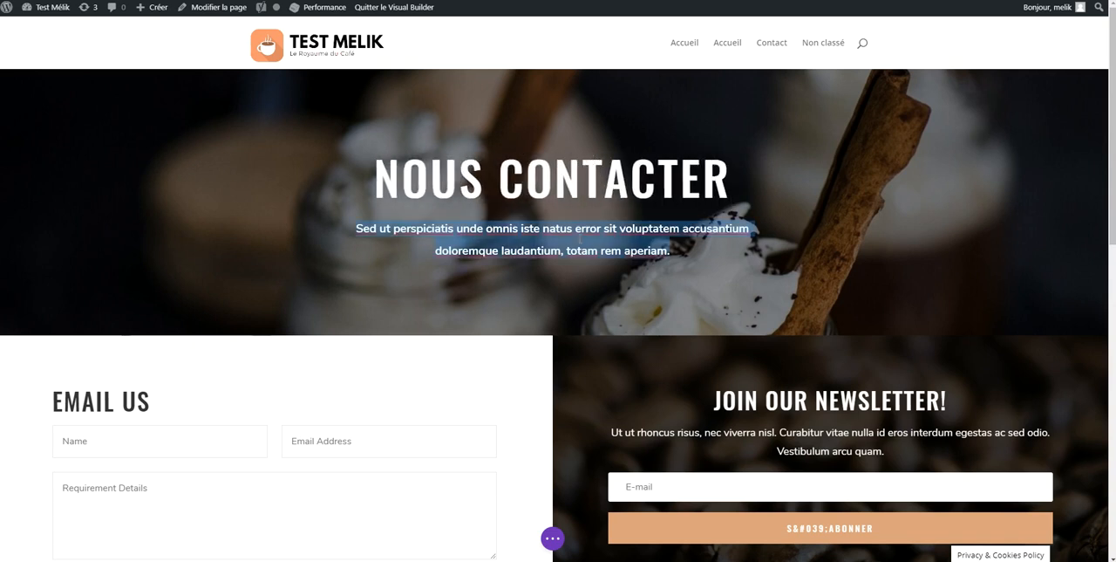
text(Vous souhaite)
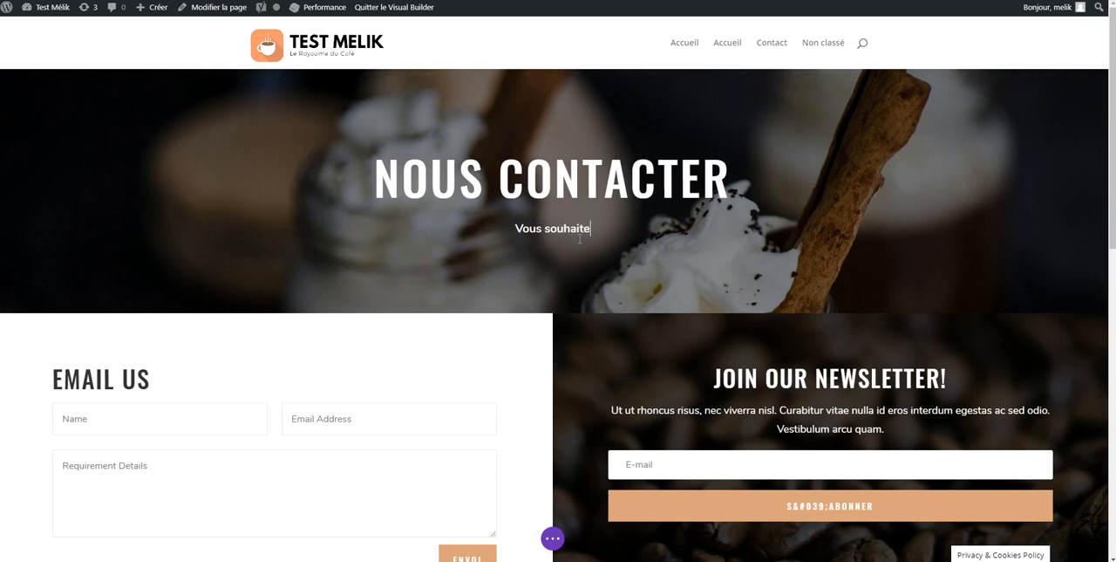
text(z plus d'informatio)
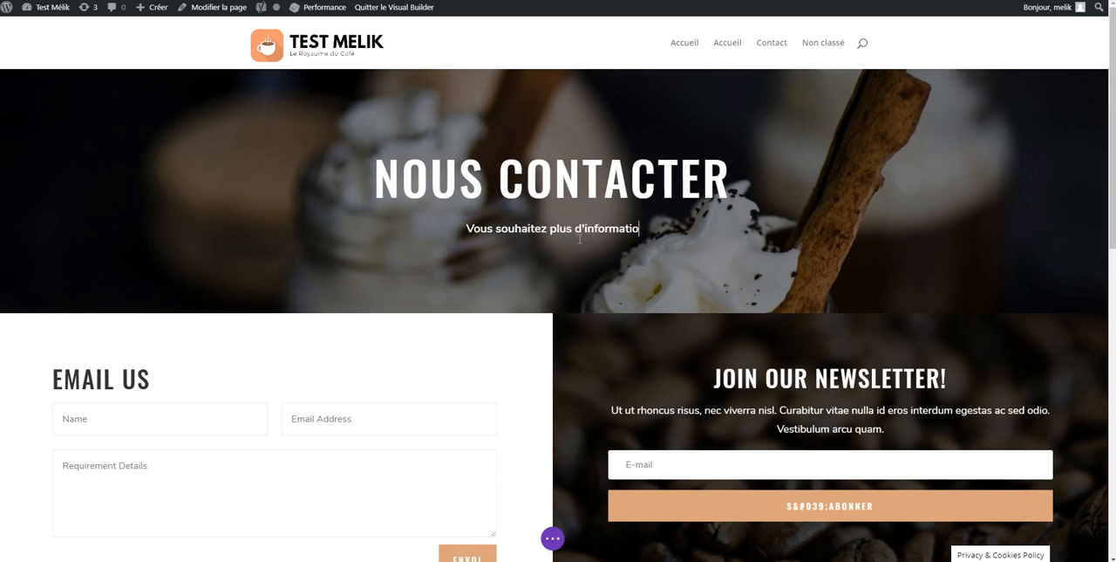
text(ns sur nos produits)
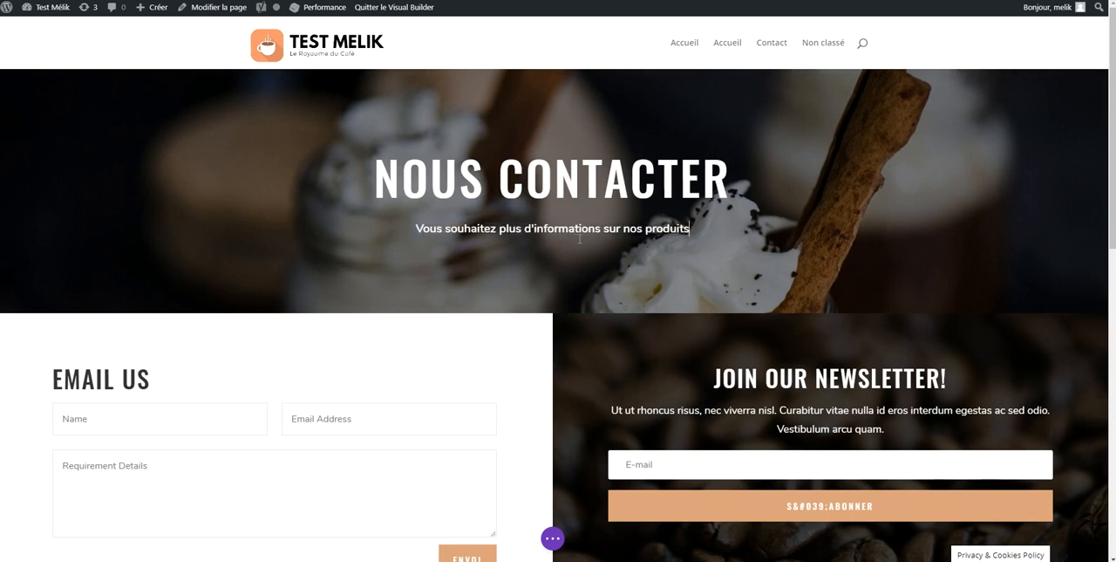
text( ou)
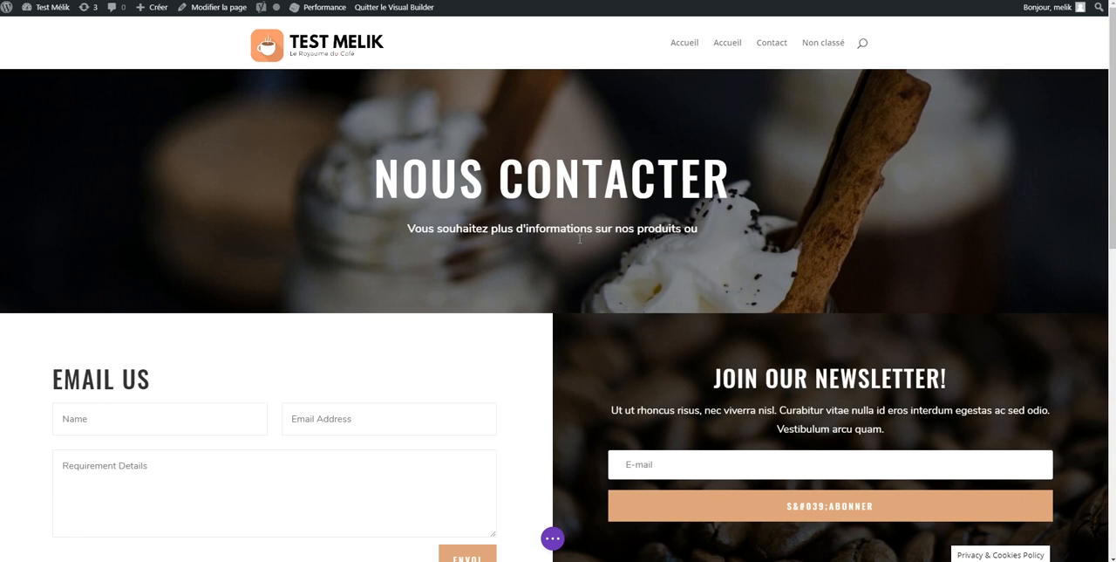
text( nos sevr)
key(BackSpace)
key(BackSpace)
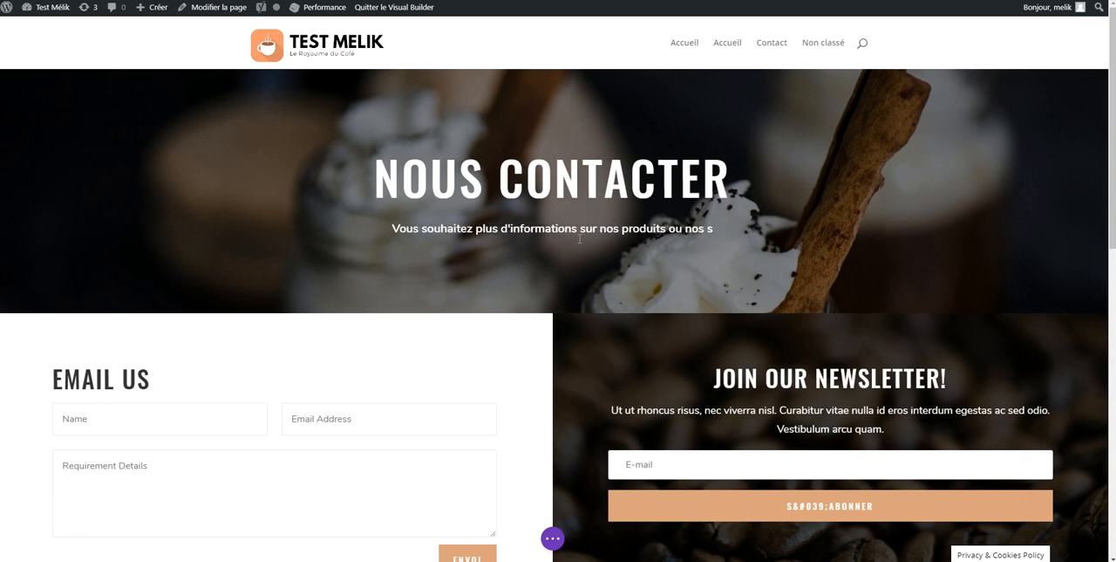
text(rvices, n'hésite)
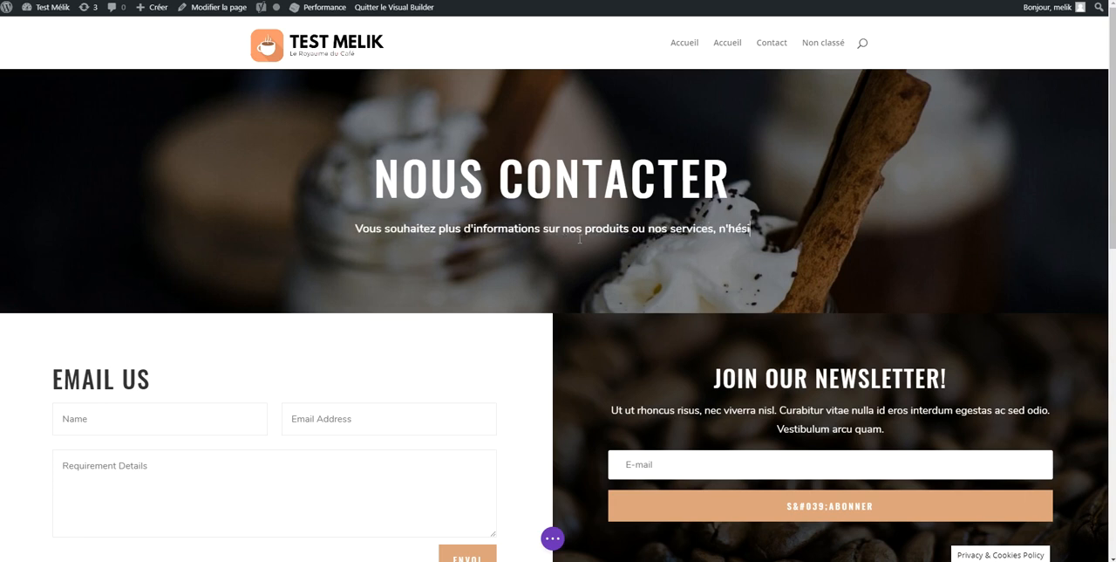
text(z pas à nosu c)
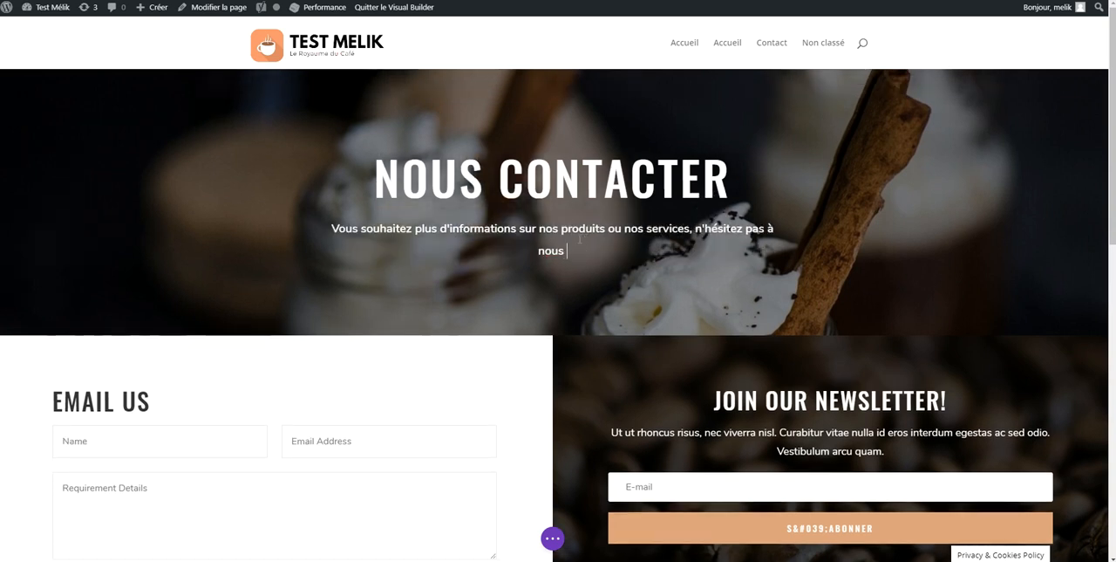
text(cter via le form)
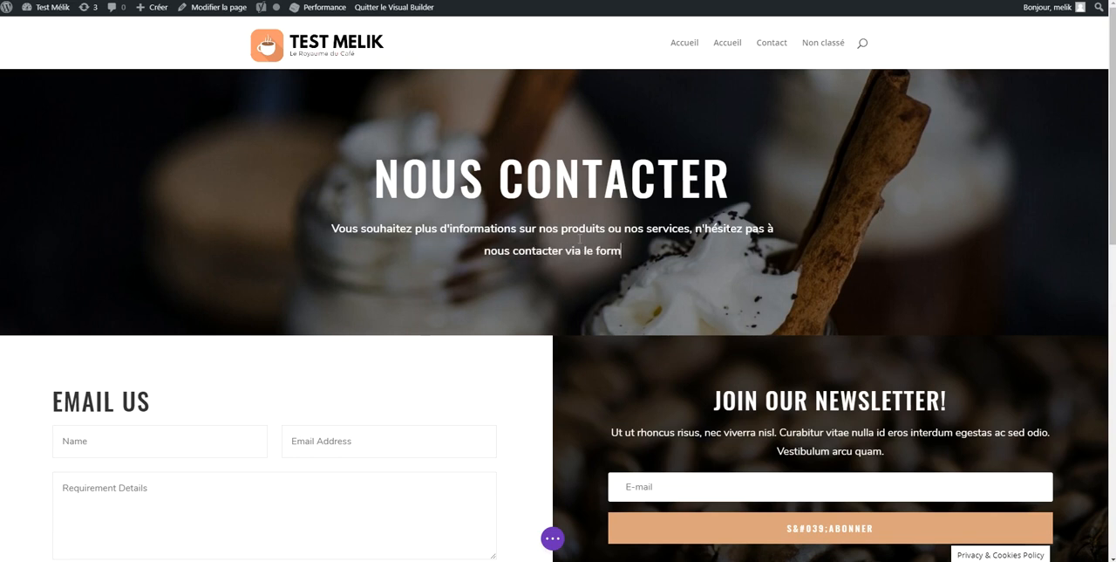
text(ulaire ci-desso)
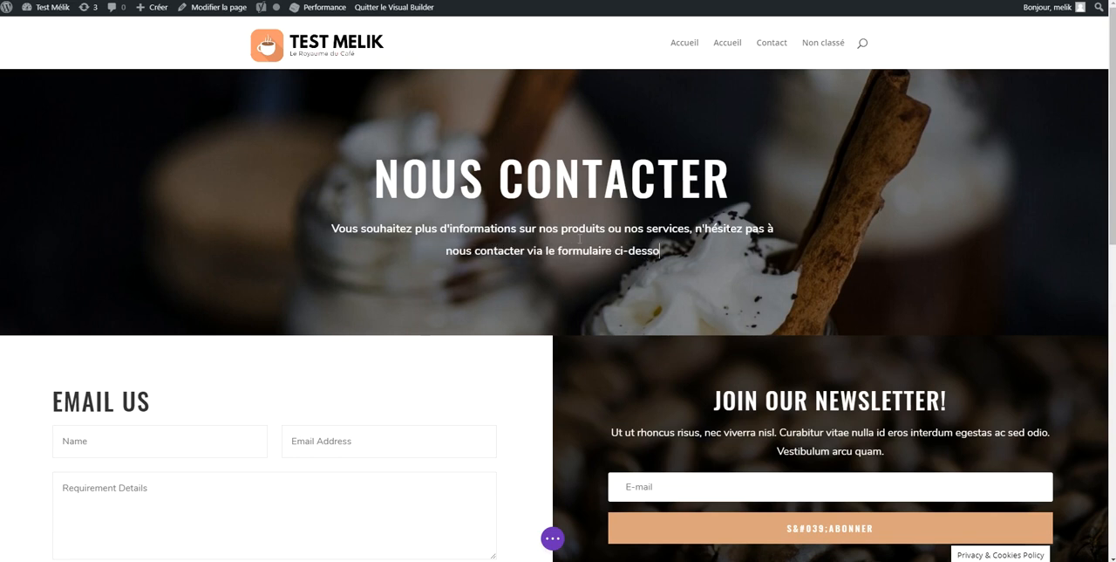
text(us ou par téléphone.)
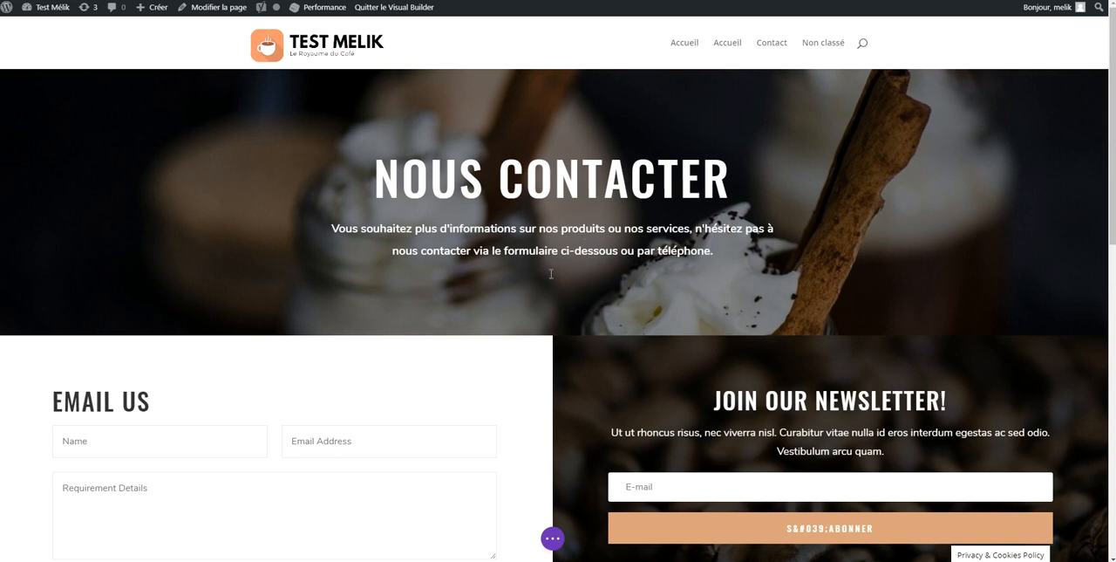
scroll(550, 274, down, 3)
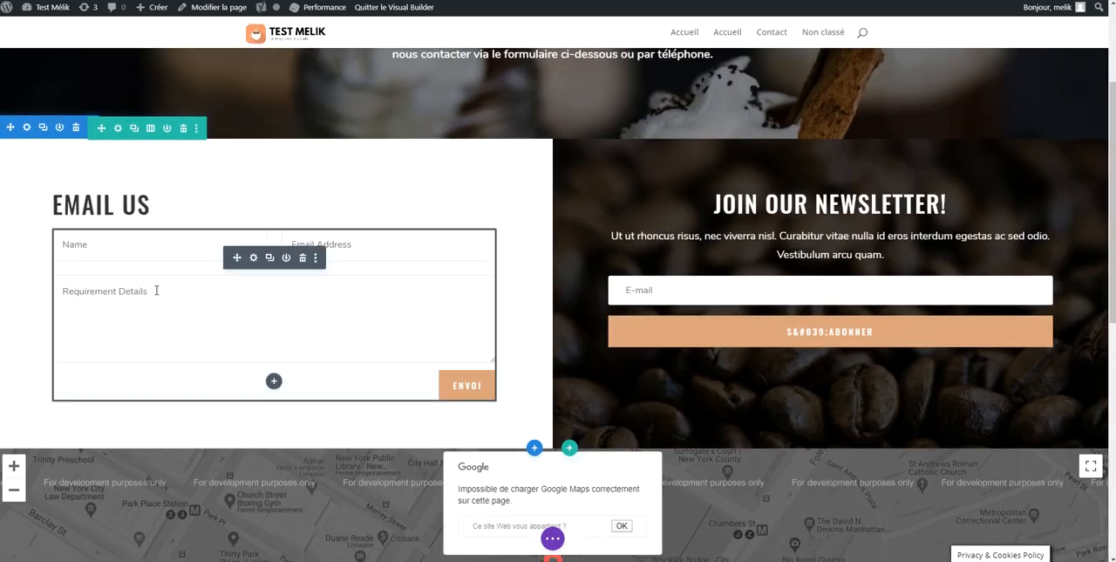
Look over the field list in the contact form's settings and close them
click(254, 259)
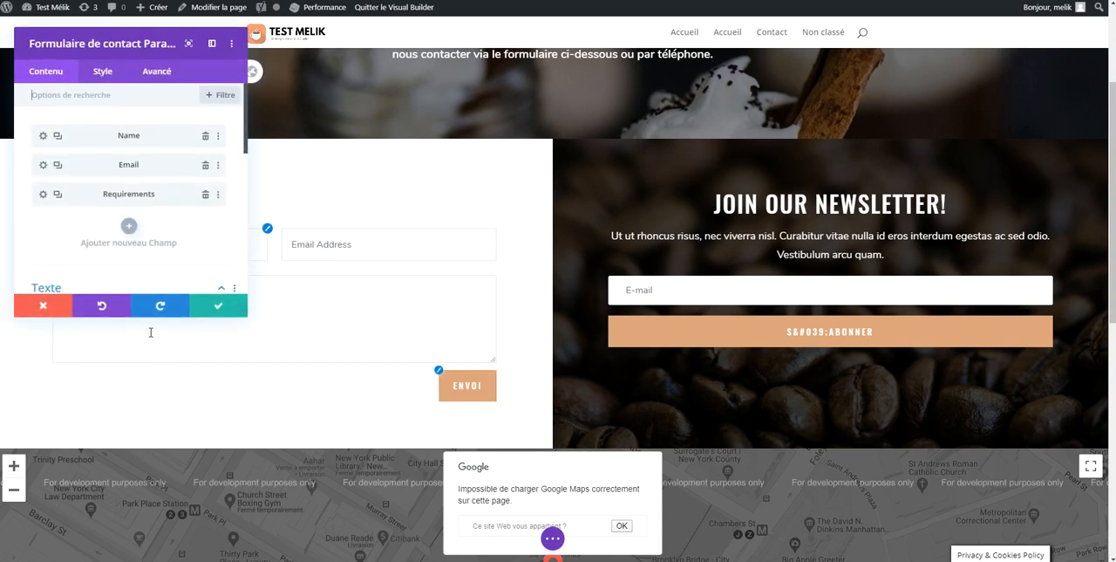
click(220, 307)
Try to set the fullwidth map's main address to Agen and locate it
scroll(341, 383, down, 2)
scroll(341, 383, down, 1)
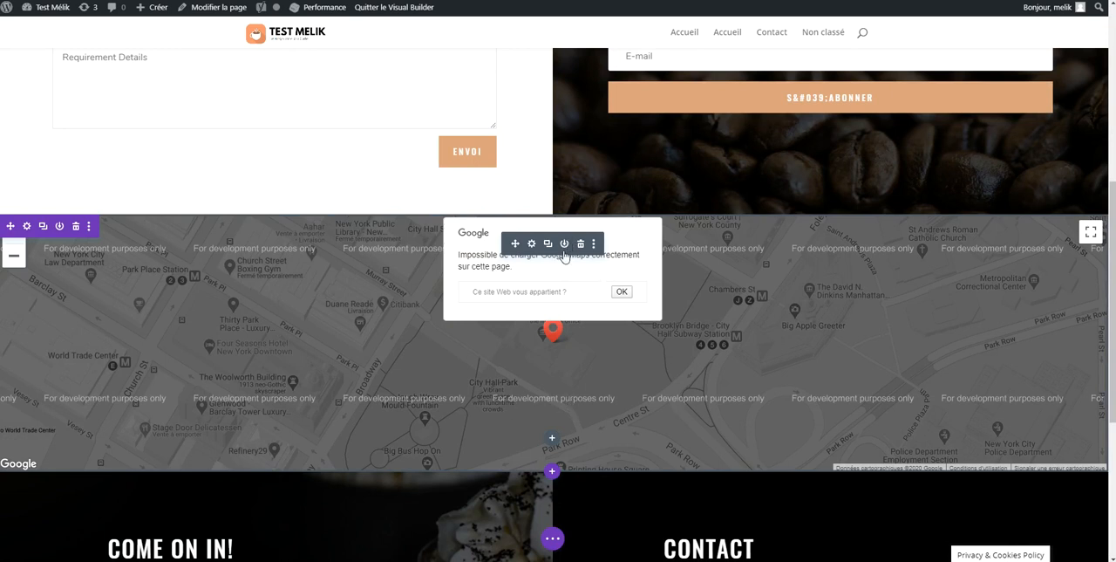
click(532, 244)
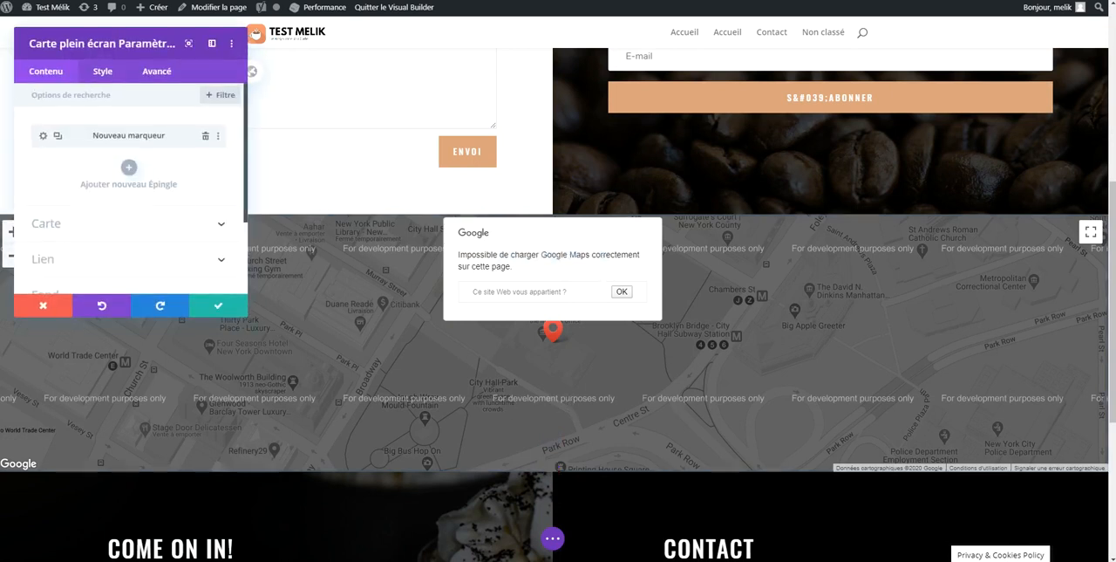
click(155, 227)
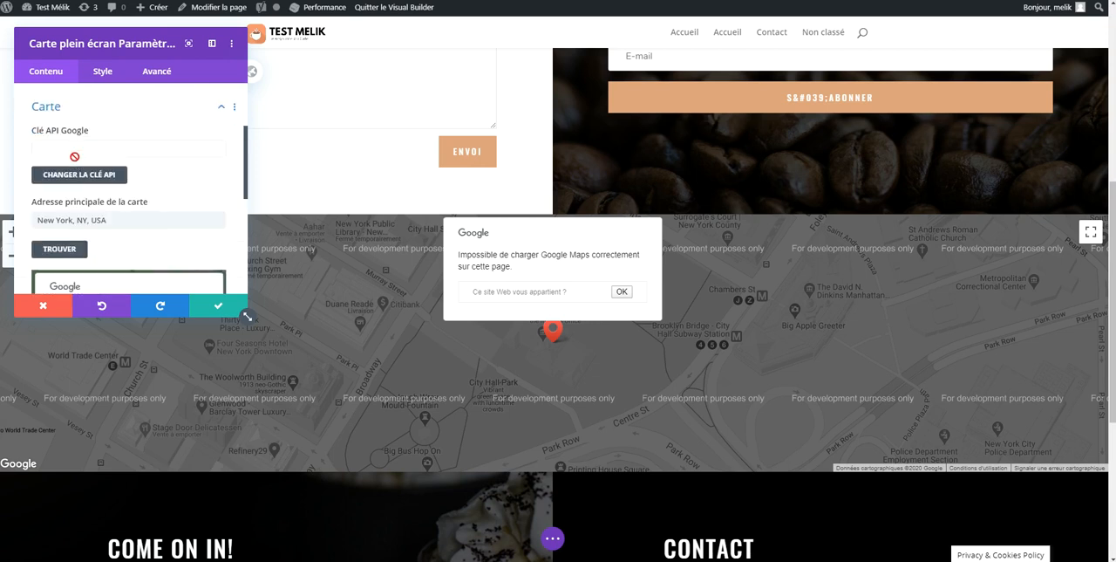
triple_click(89, 220)
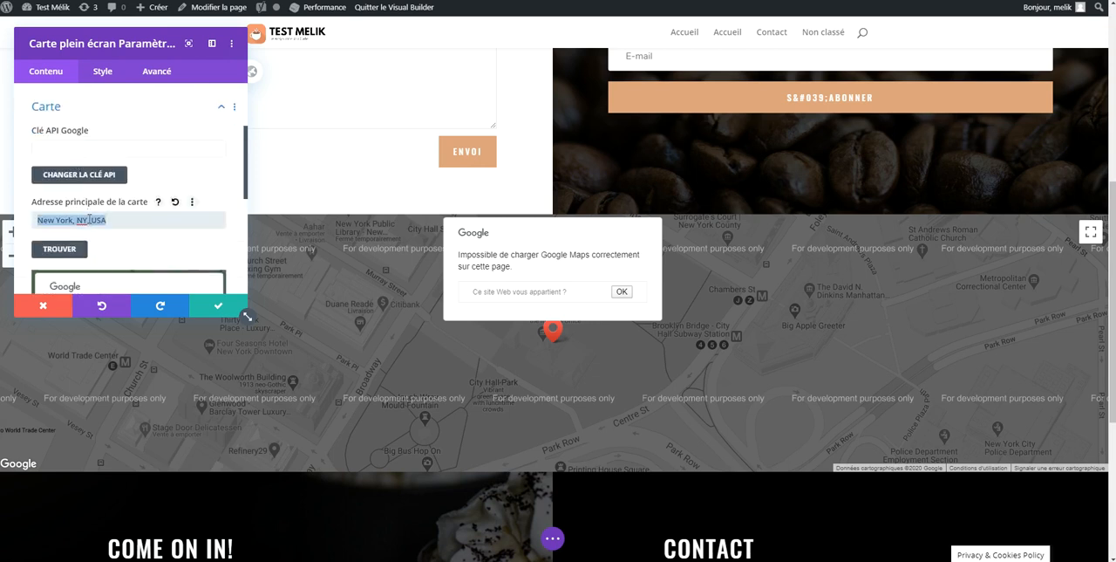
text(Agen)
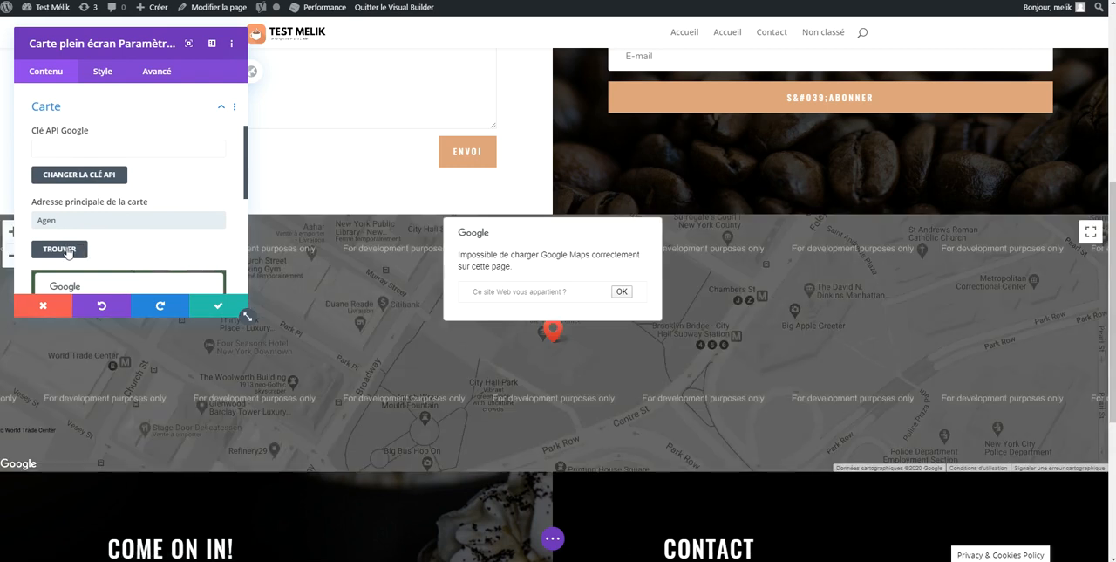
click(67, 250)
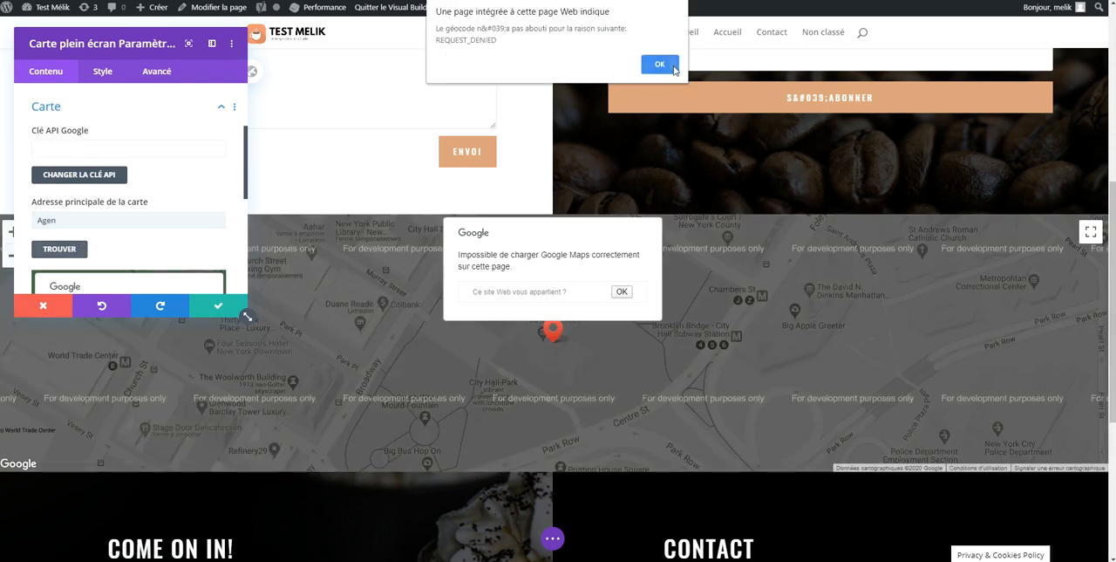
click(660, 65)
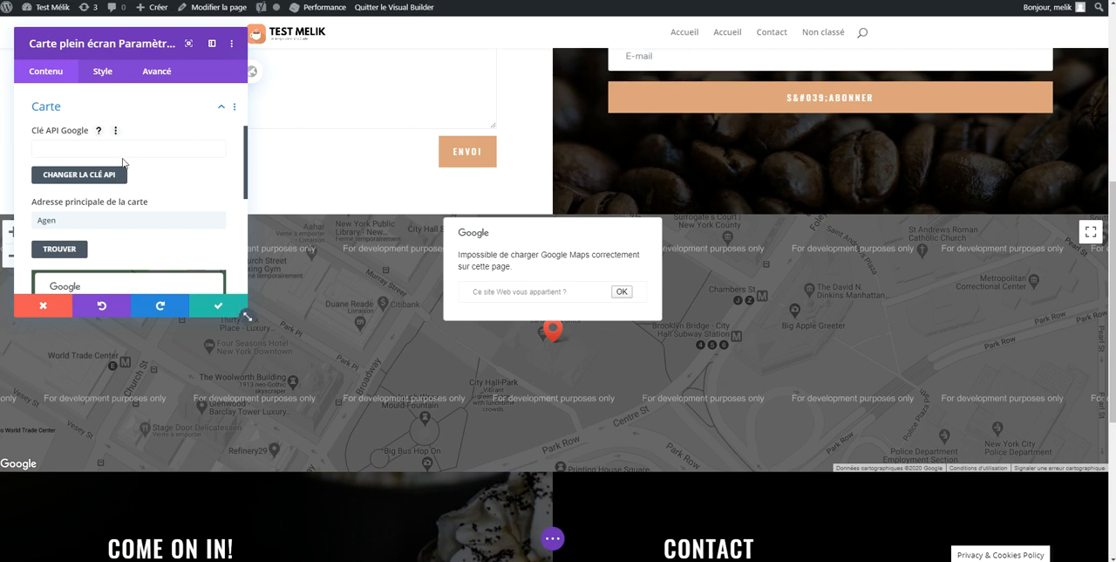
scroll(123, 163, up, 2)
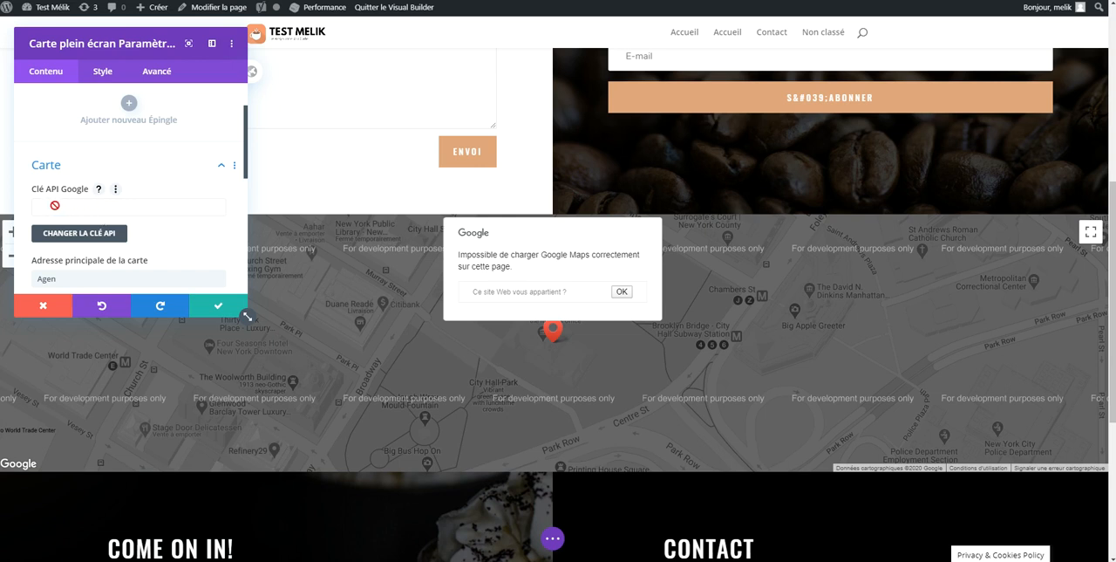
click(230, 303)
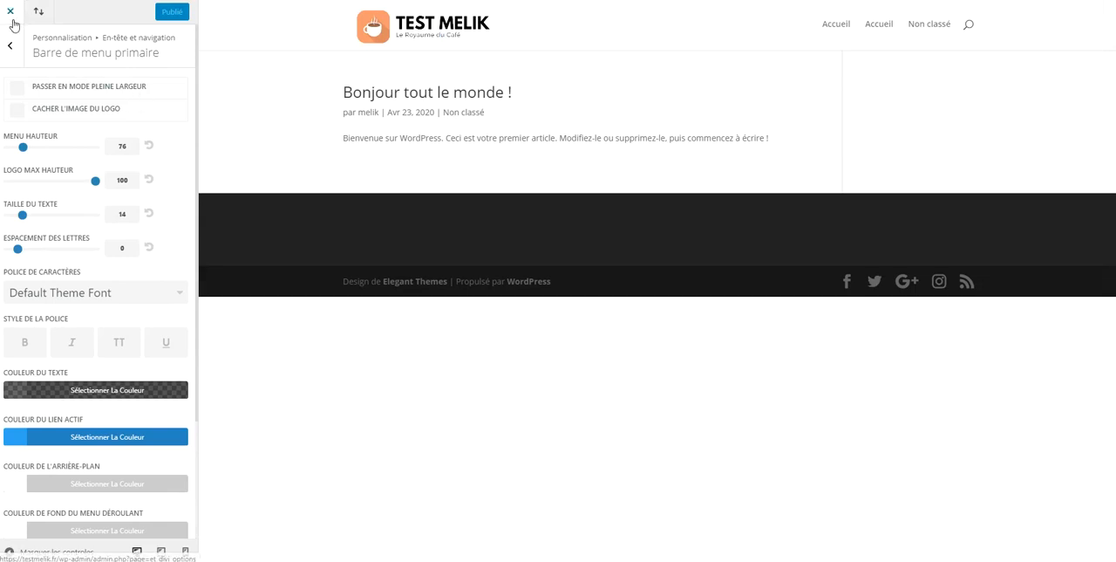
Paste the Google API key into the Divi theme options and save the changes
click(12, 16)
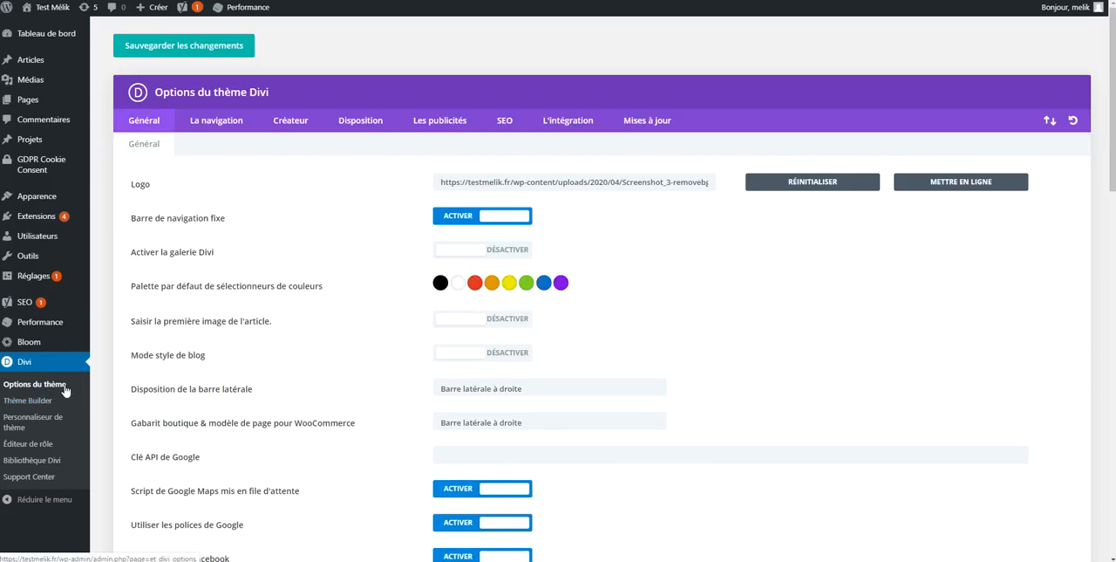
drag(137, 456, 233, 459)
click(510, 449)
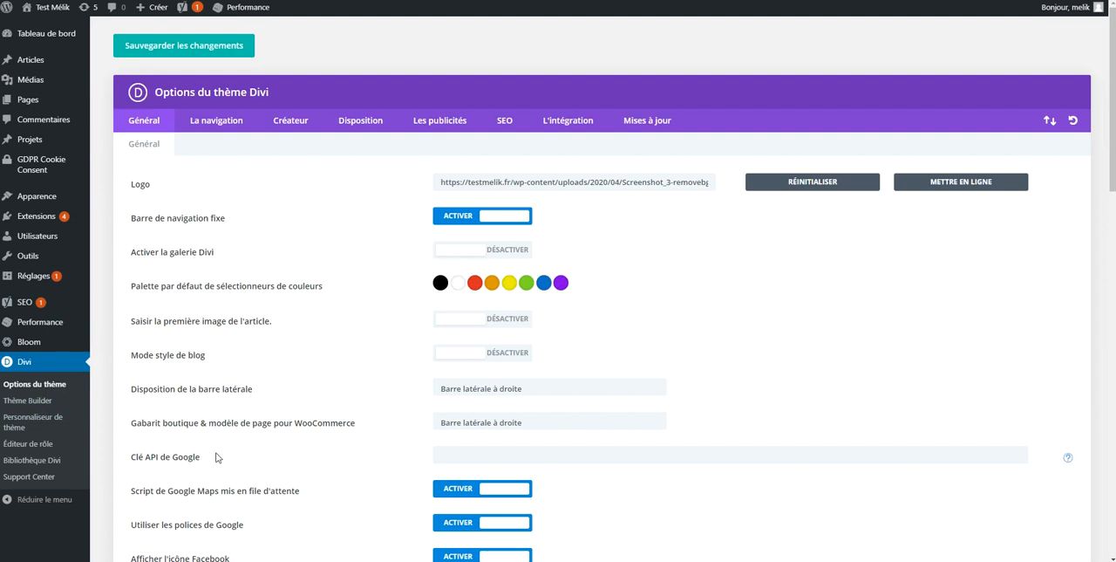
key(ctrl+v)
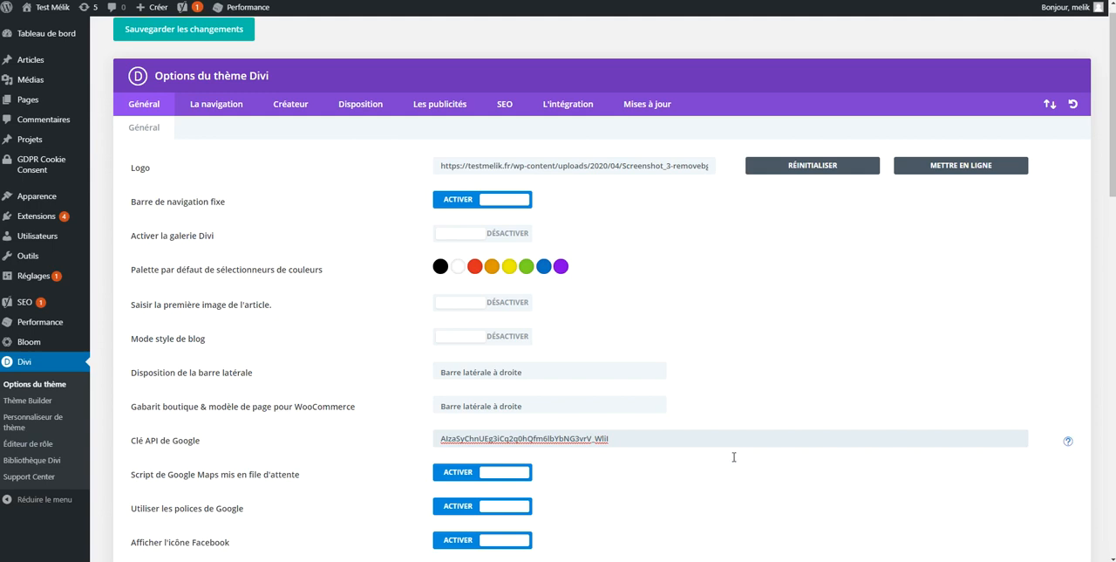
scroll(698, 448, down, 15)
scroll(698, 448, down, 2)
click(209, 516)
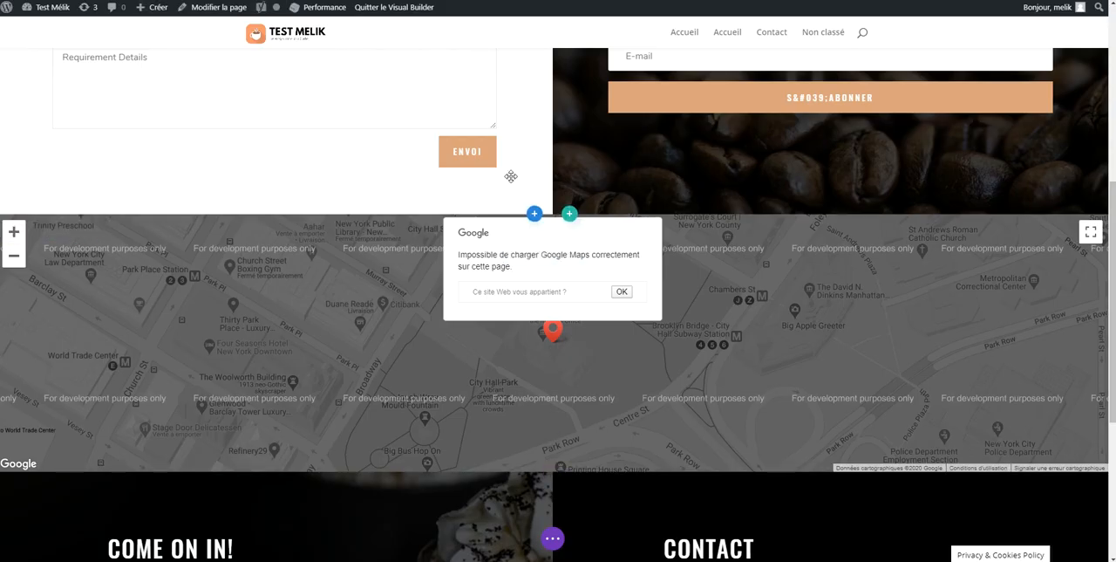
Save the Contact page in the Visual Builder, reload it and check the map section
click(552, 538)
click(1056, 537)
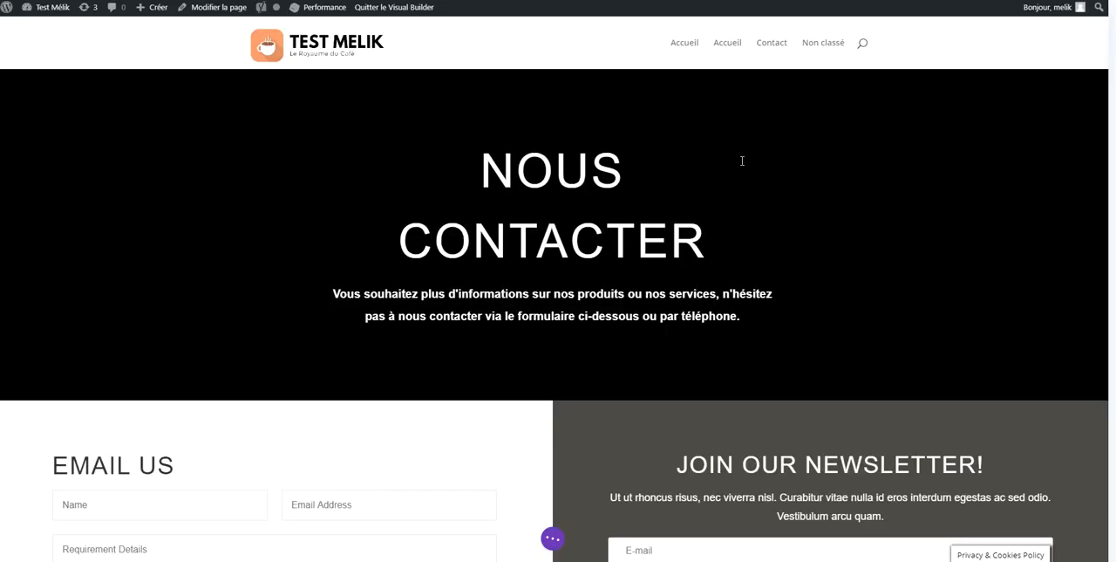
scroll(558, 279, down, 5)
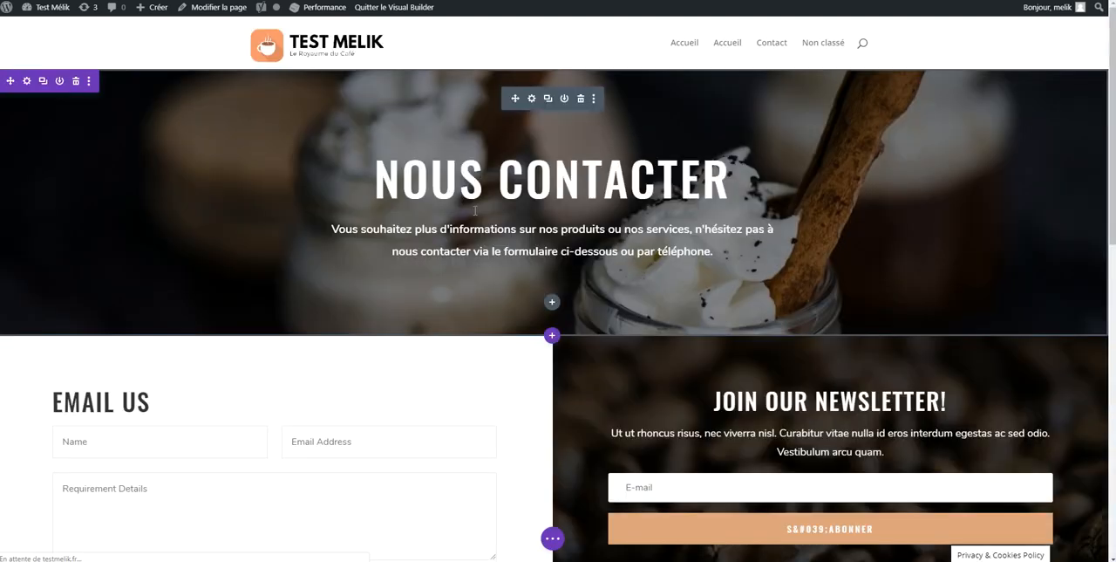
scroll(433, 309, down, 3)
scroll(432, 309, down, 3)
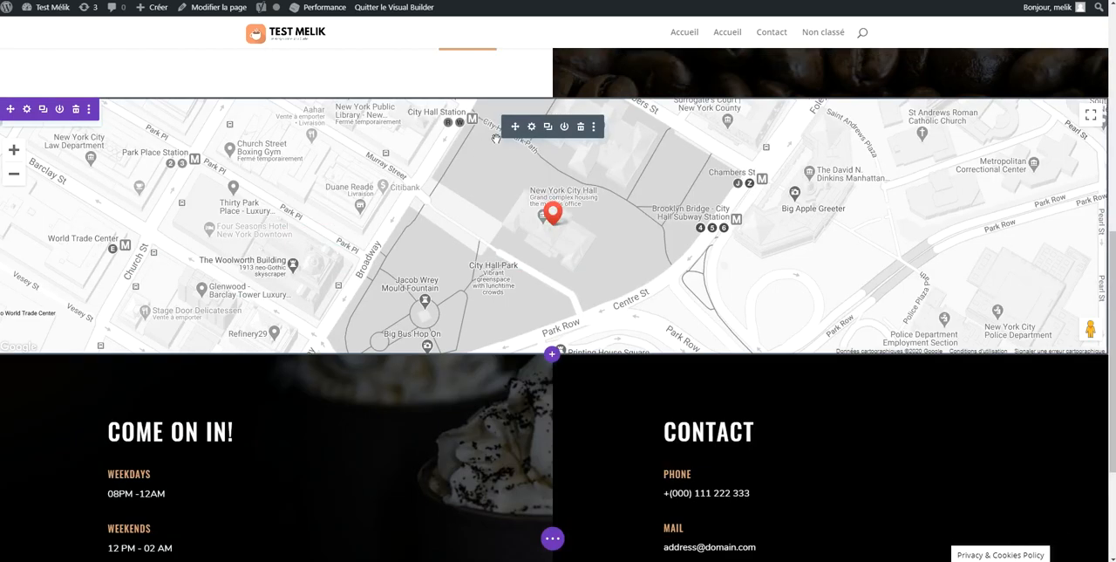
Set the fullwidth map's main address to Agen, France, locate it and apply the module settings
click(531, 127)
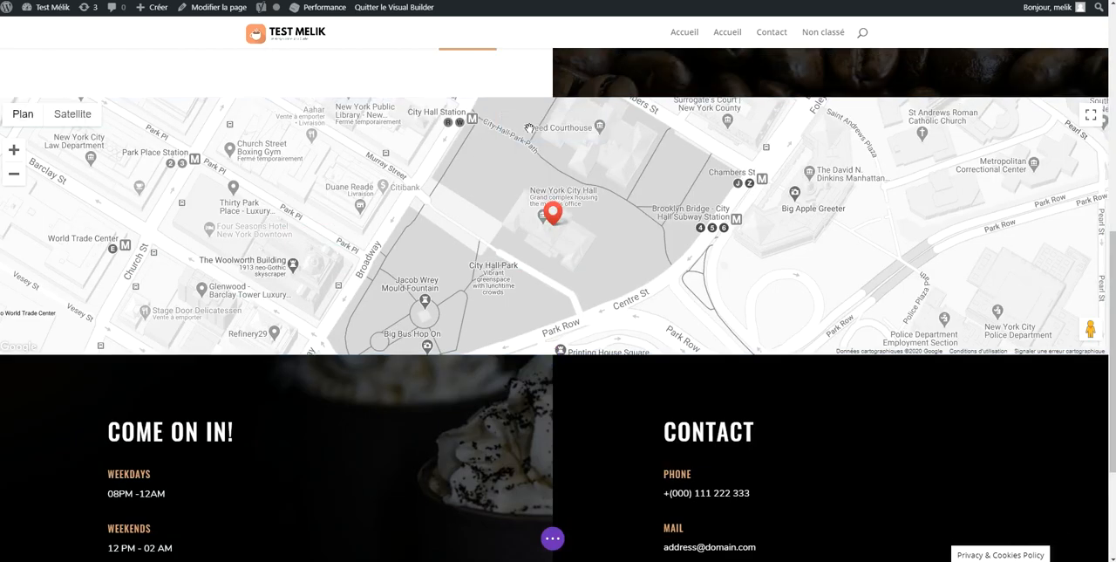
click(125, 224)
double_click(105, 219)
click(61, 249)
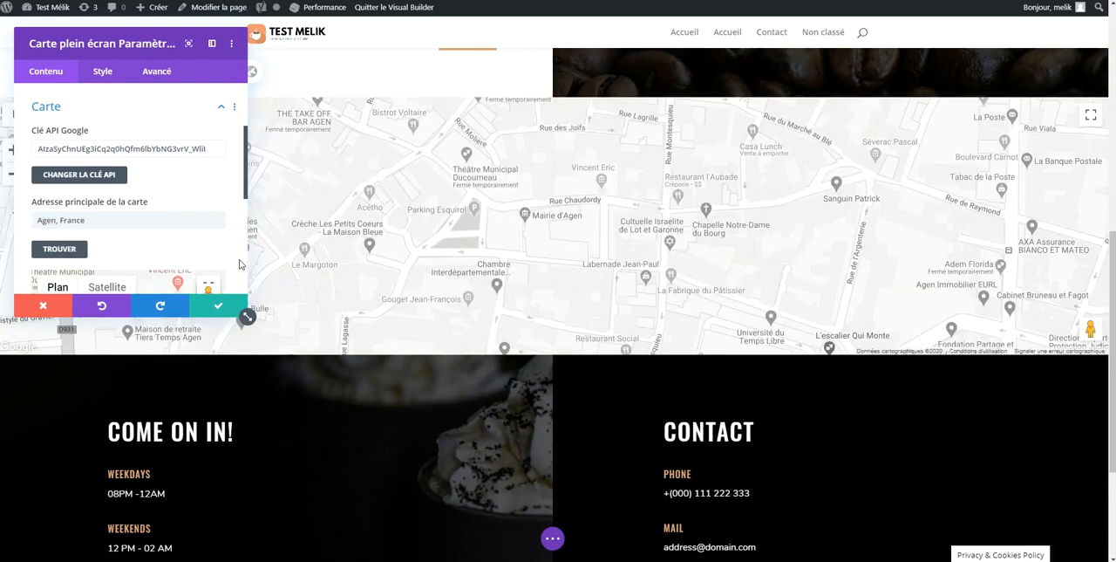
click(219, 307)
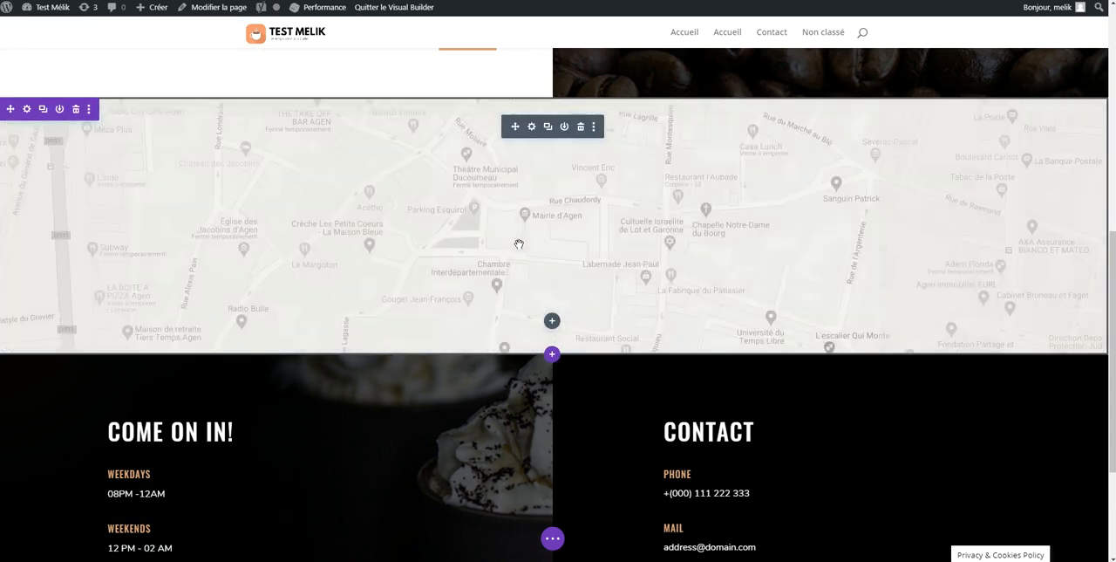
Review the map and the opening hours and contact section, and save the Contact page
scroll(685, 452, up, 2)
scroll(684, 452, down, 3)
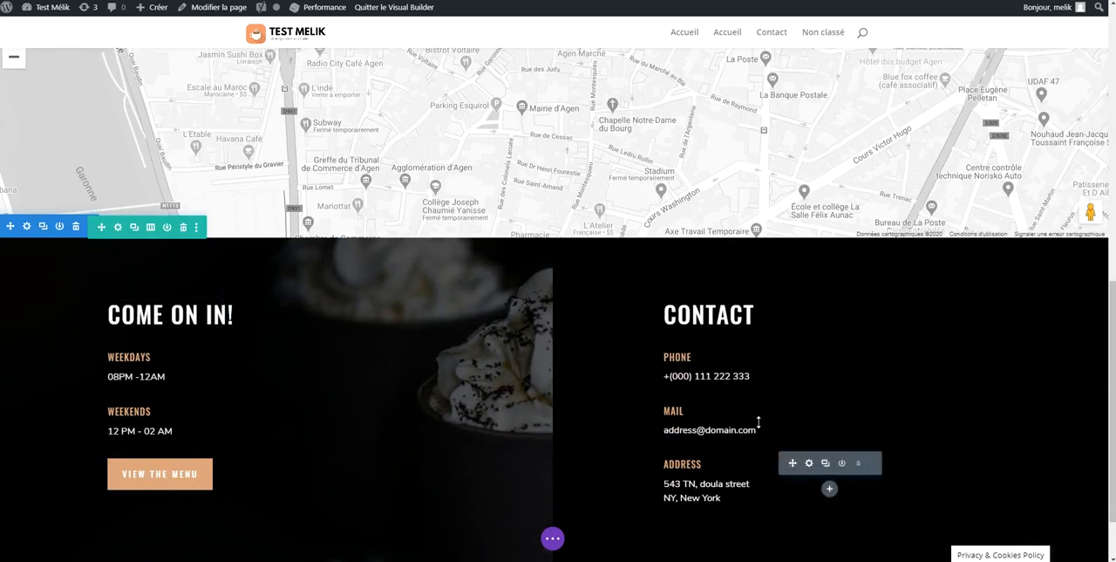
scroll(386, 426, down, 1)
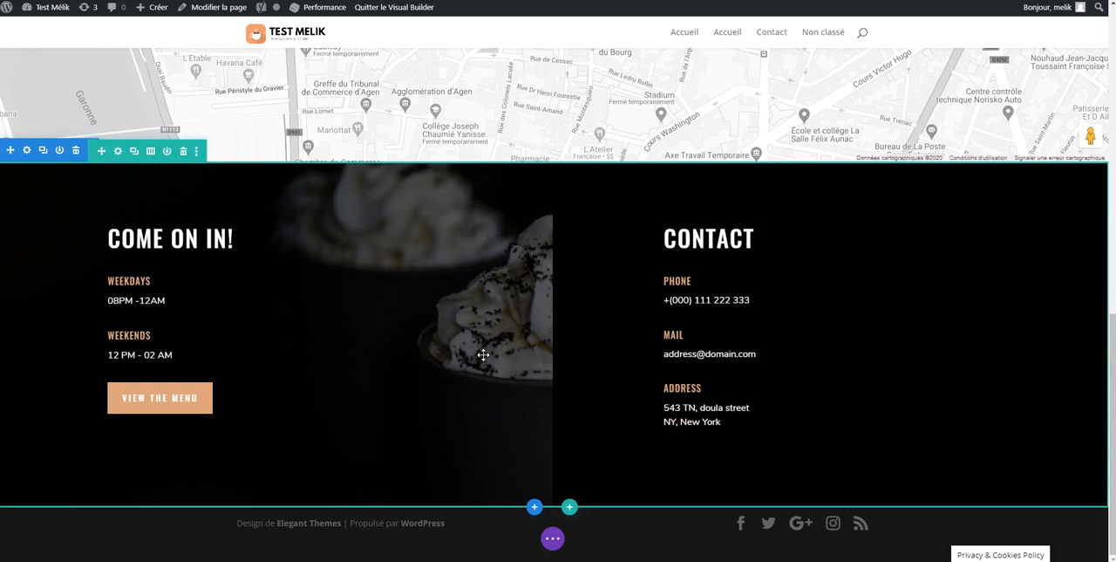
click(557, 539)
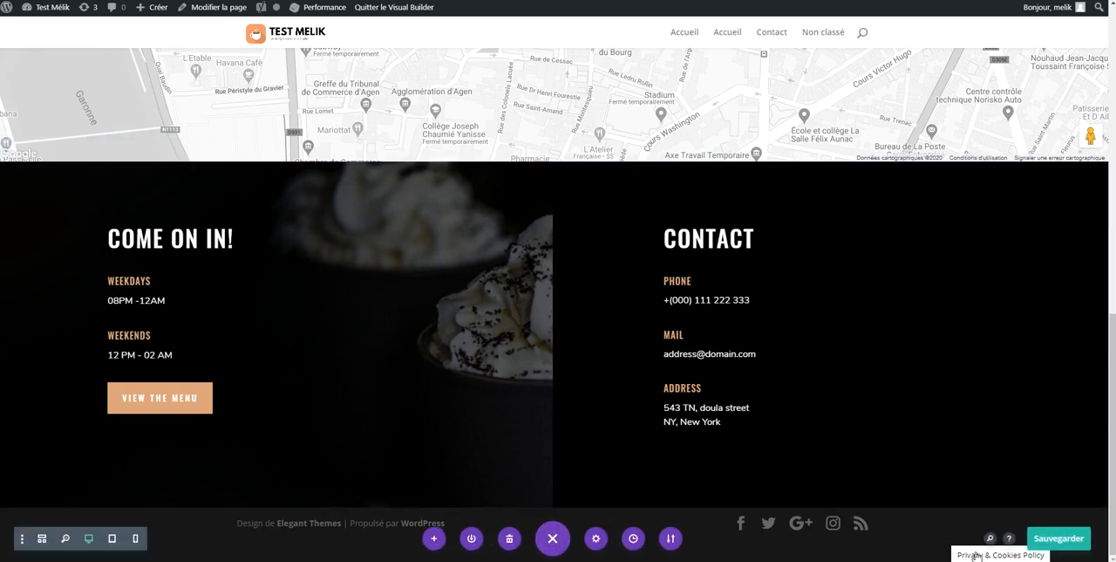
click(1045, 537)
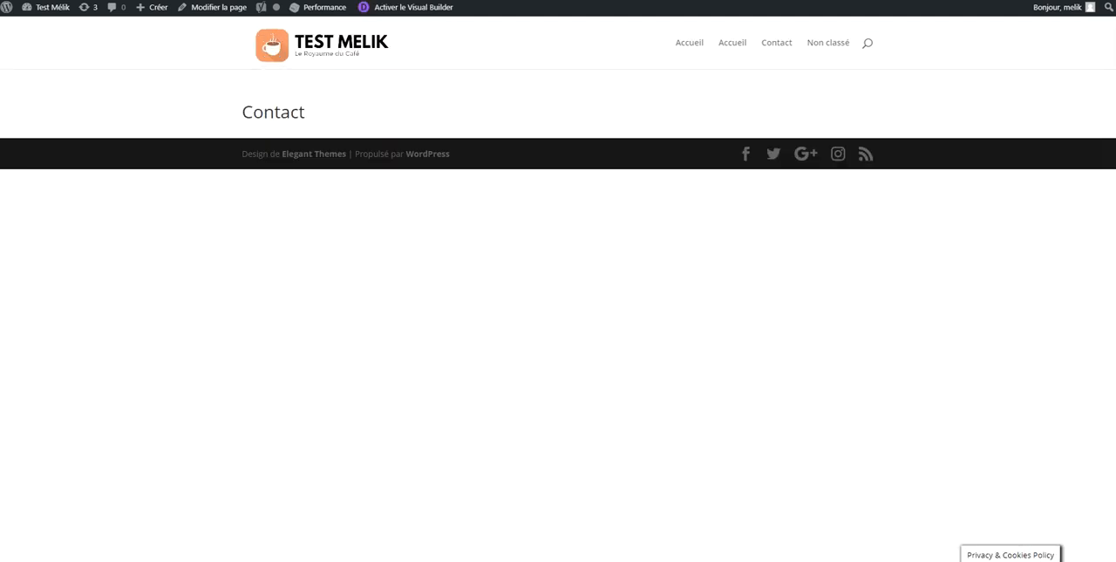
View the published home page and Contact page through the site header's links
click(324, 43)
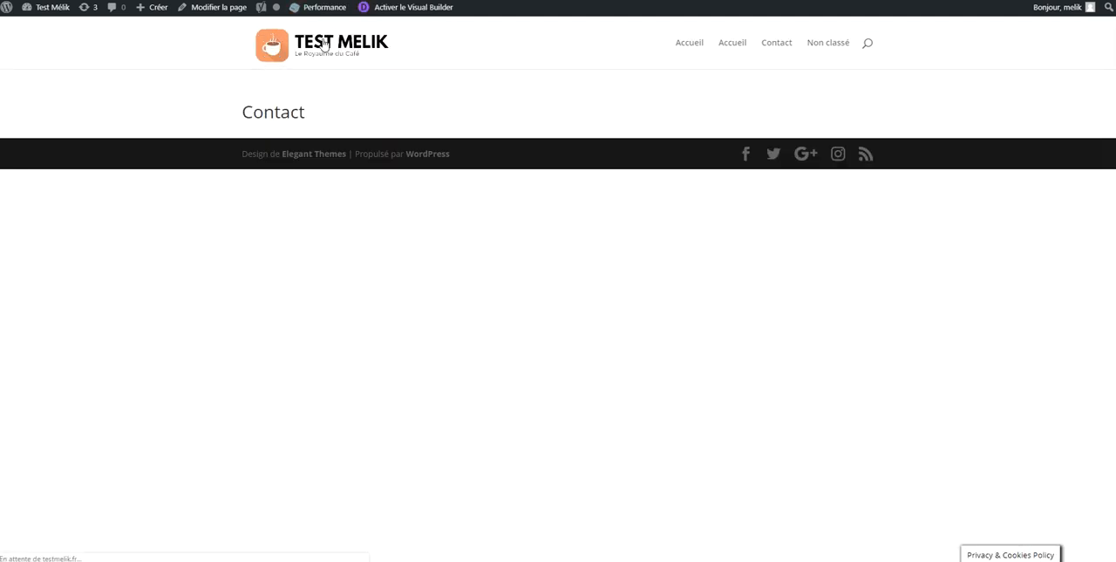
click(783, 47)
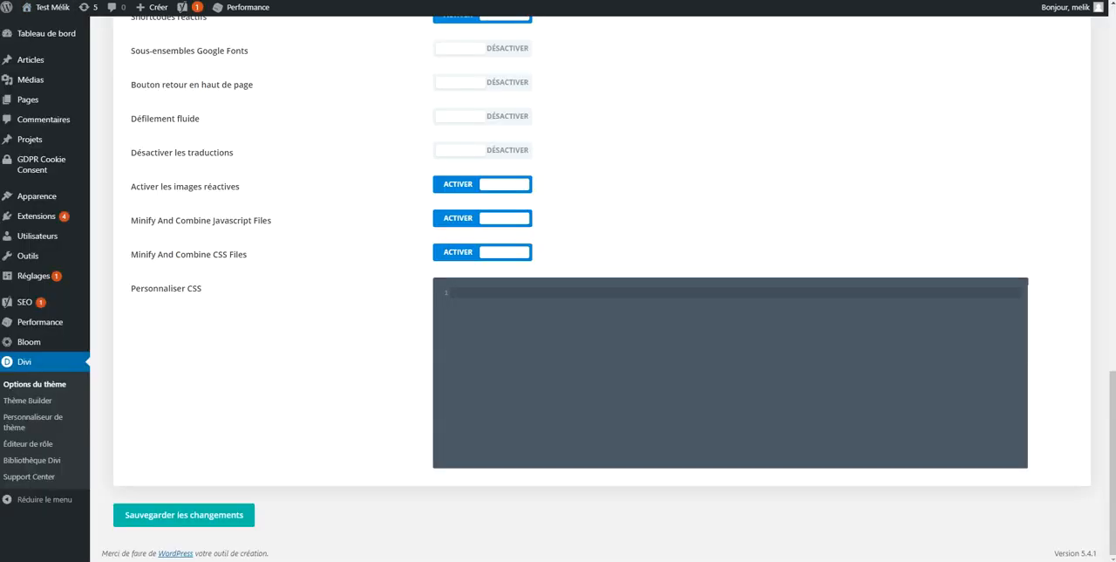
Create a navigation menu named "Menu principal", assign it to the Menu Principal location and save it
mouse_move(40, 198)
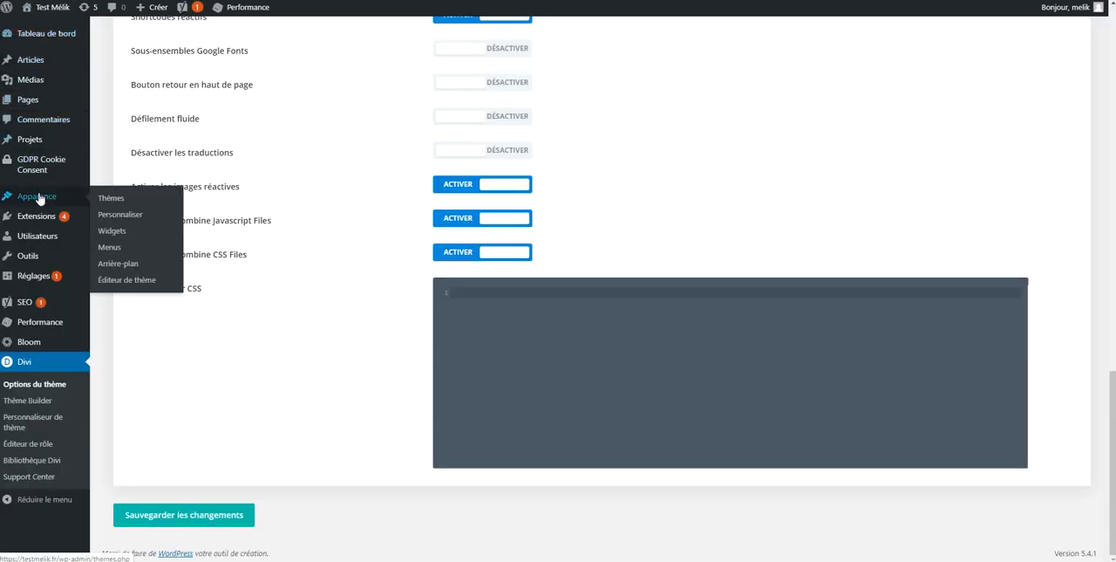
click(143, 249)
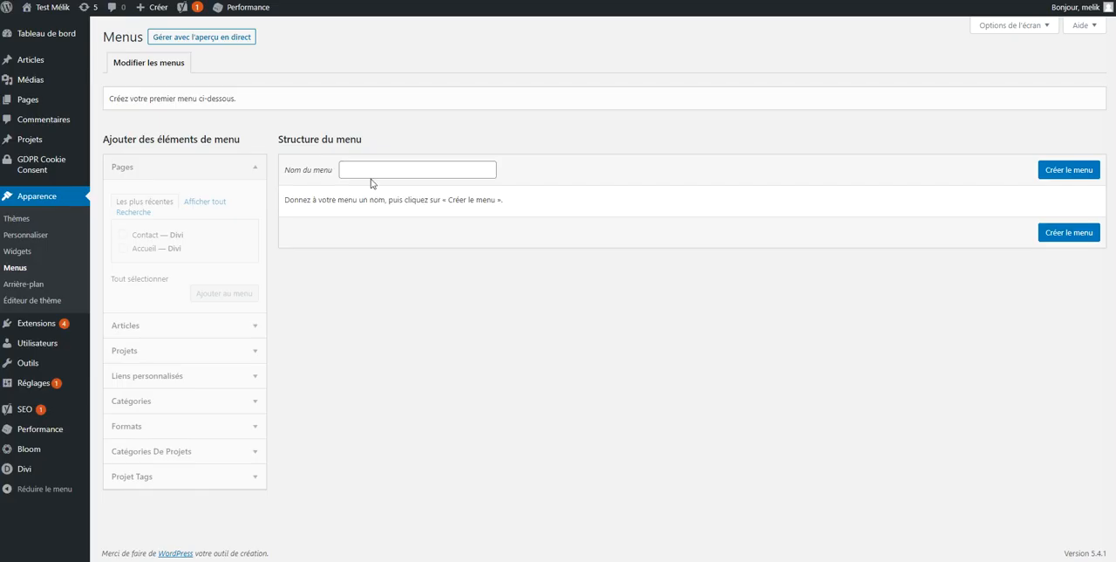
click(372, 177)
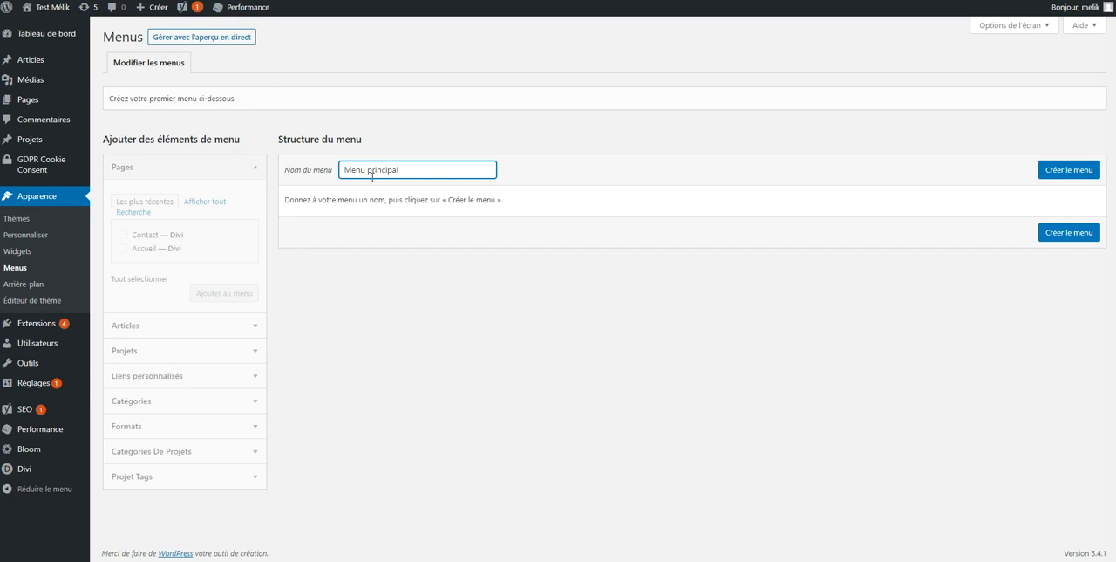
click(1061, 169)
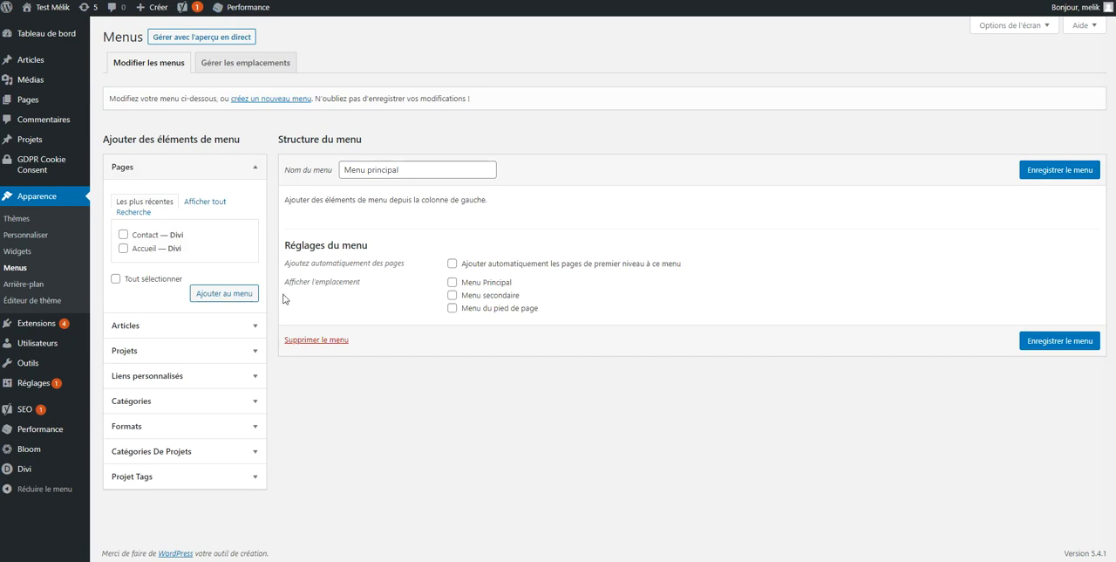
click(456, 284)
click(1040, 340)
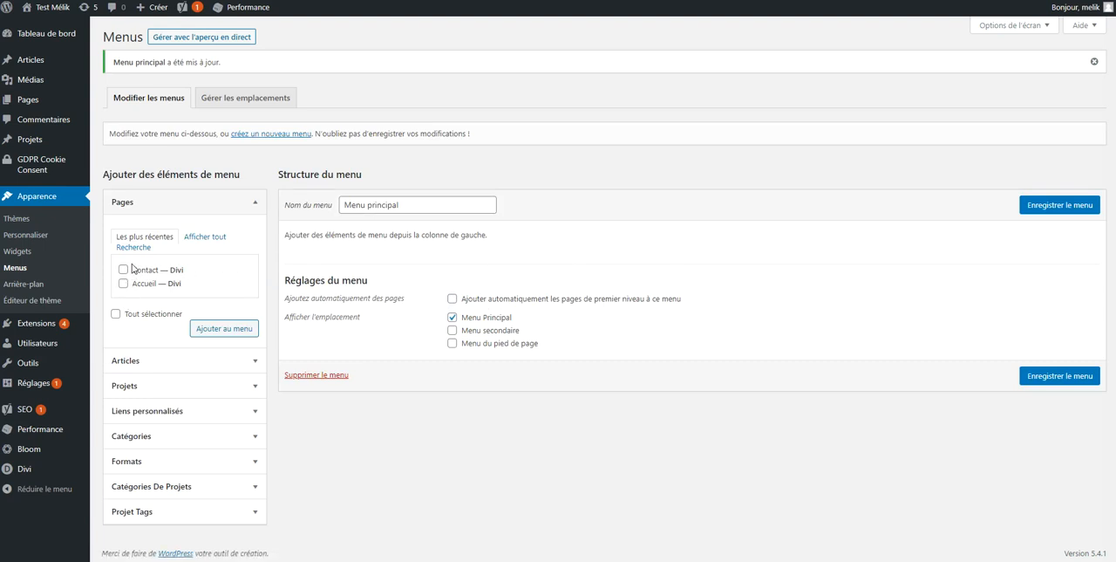
Add the Accueil and Contact pages to the menu and place Accueil above Contact
click(123, 284)
click(124, 270)
click(200, 331)
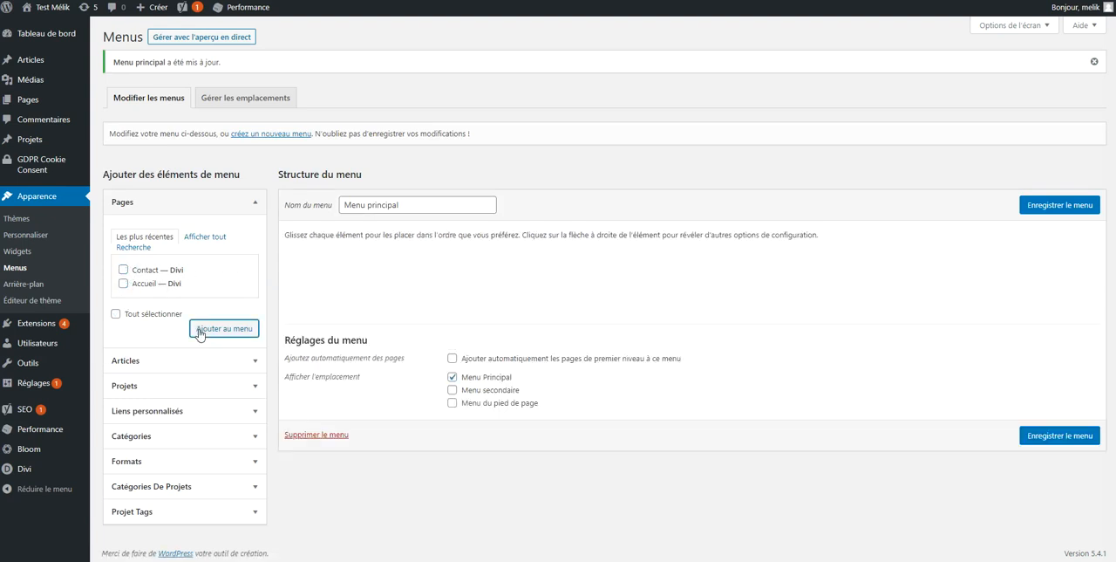
drag(306, 301, 312, 253)
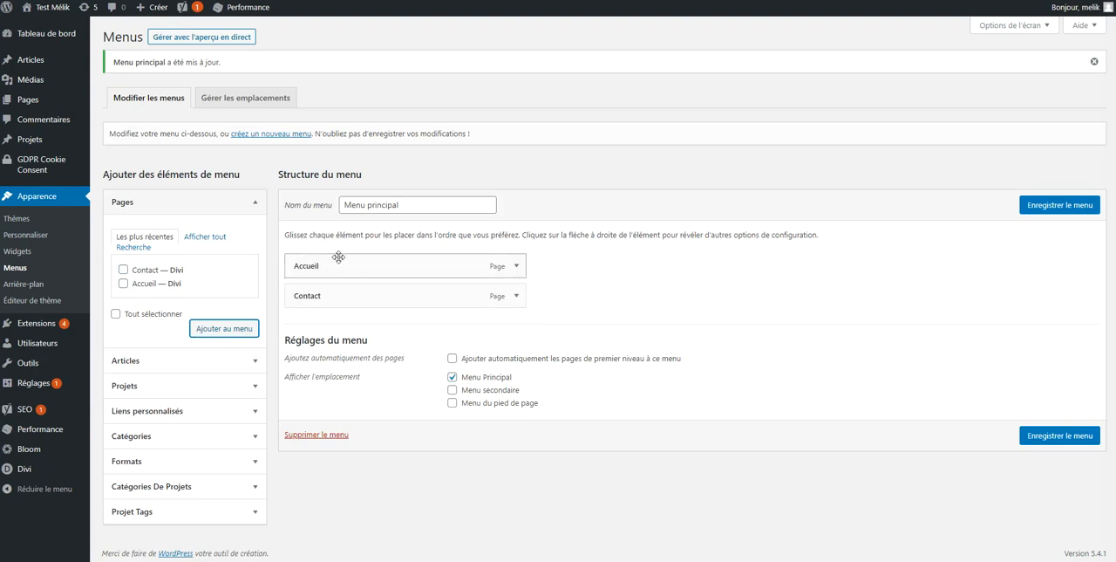
Try nesting Contact as a sub-item of Accueil and return it to the top level
drag(316, 293, 387, 298)
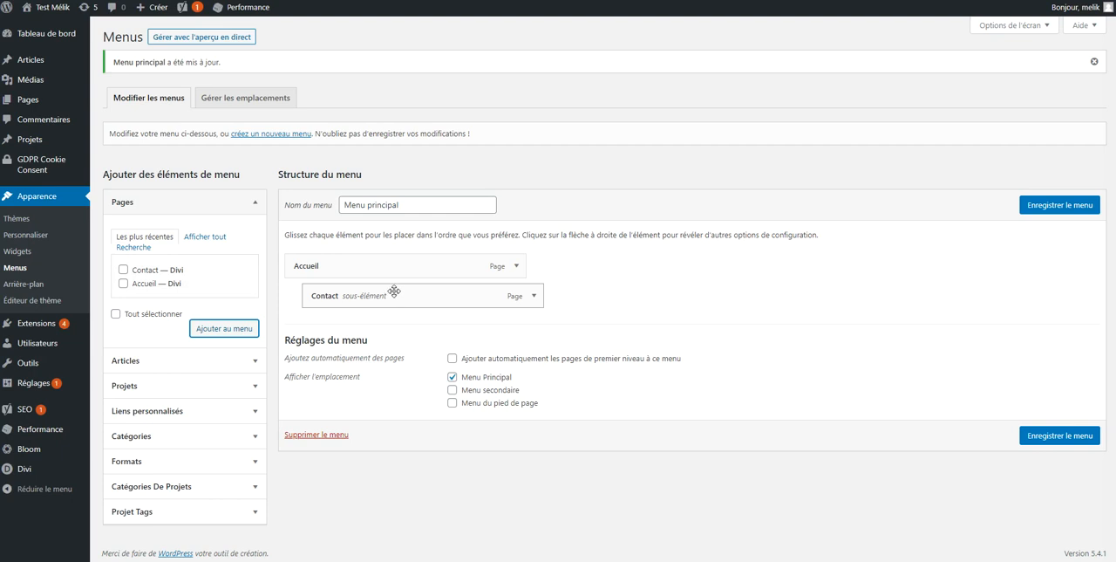
drag(407, 297, 394, 294)
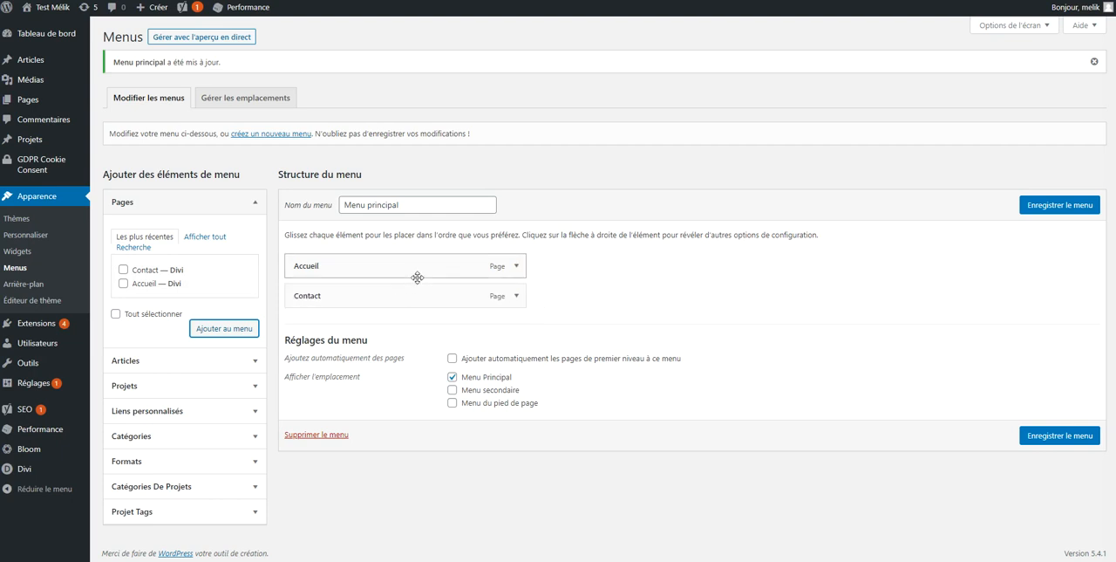
Save the menu and add a custom link to the owner's facebook.com page, labelled "Page Facebook" followed by the owner's full name
click(1038, 206)
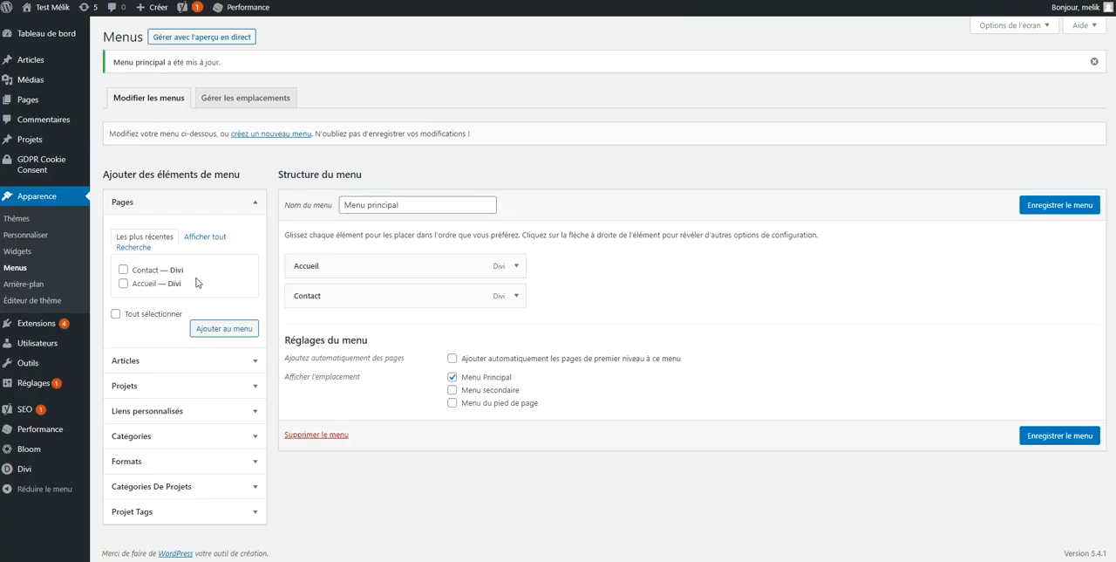
click(179, 412)
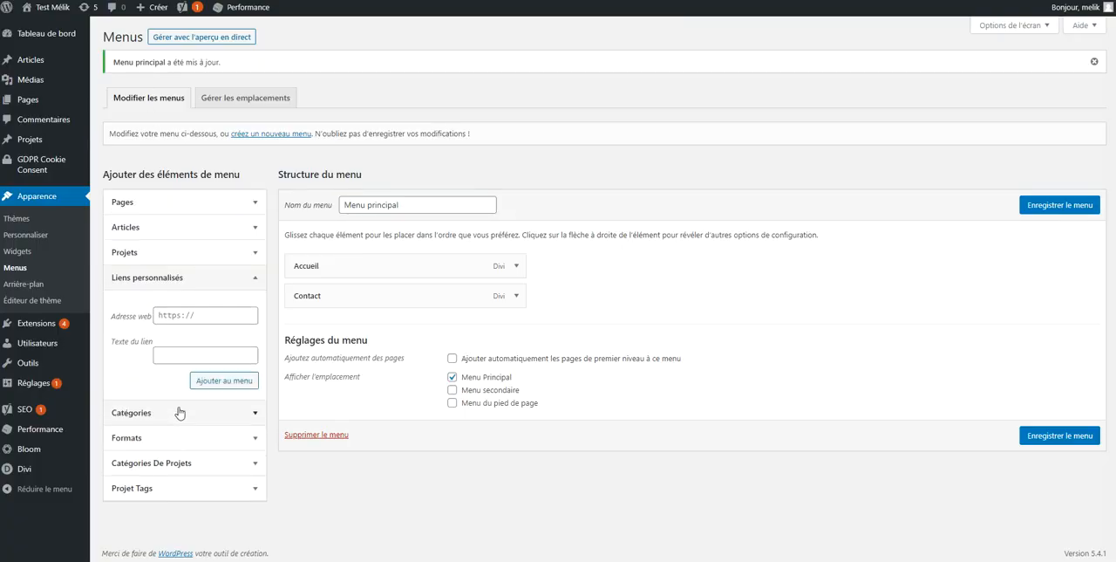
click(185, 314)
text(https://facebo)
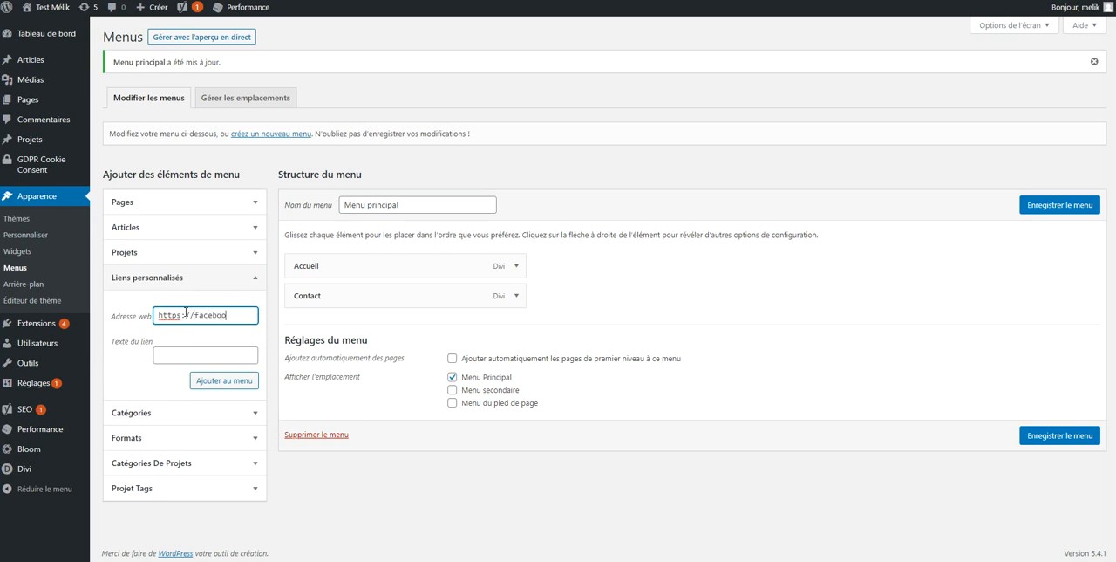
text(melikweb)
key(Tab)
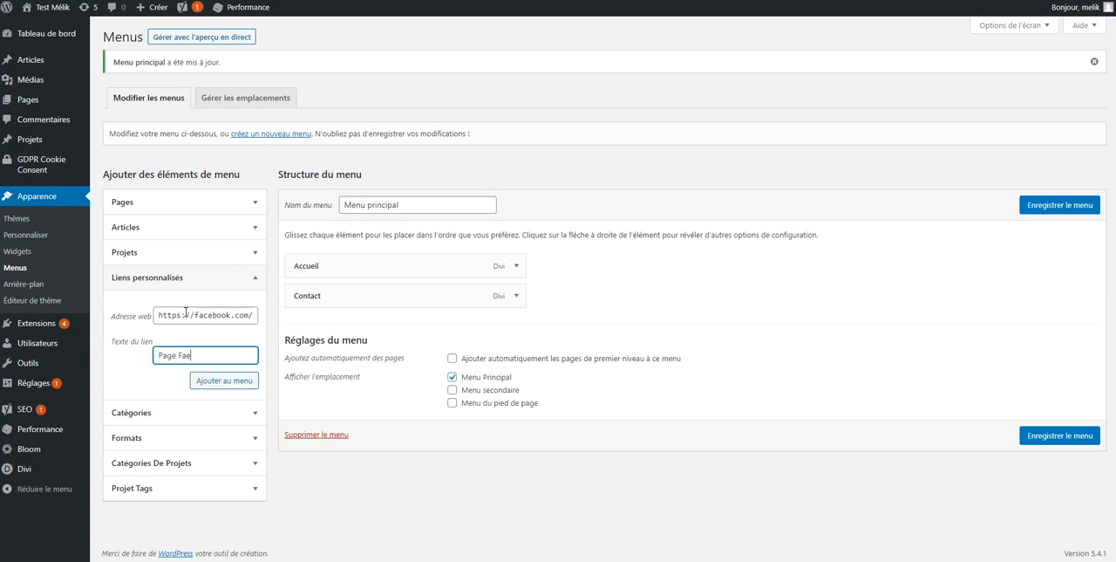
text(Page Facebook Mélik Nakhla)
click(225, 380)
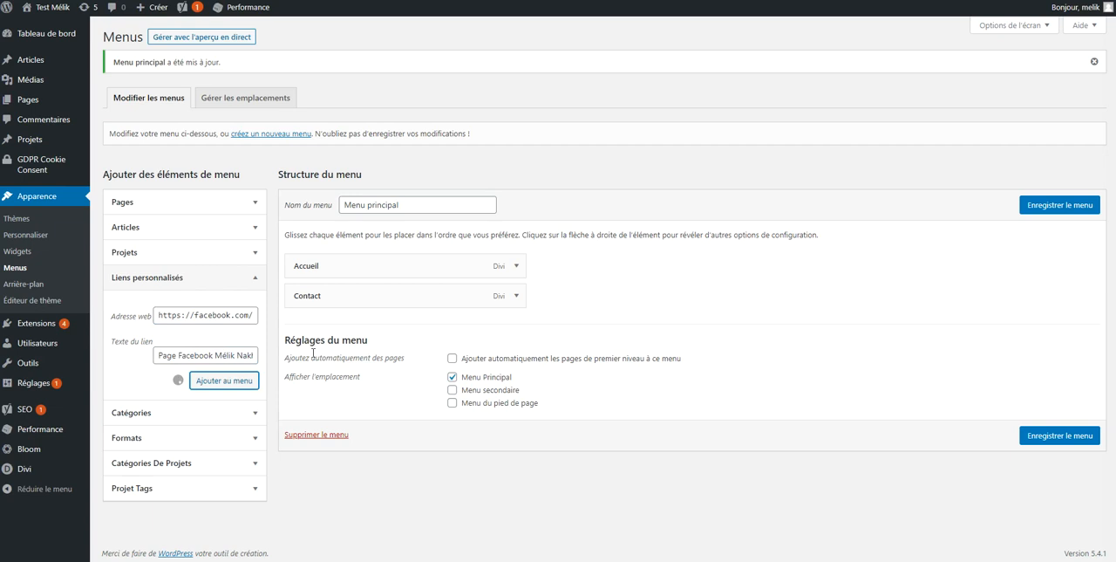
Save the menu with the Facebook link and open that link from the published site's header
click(1050, 466)
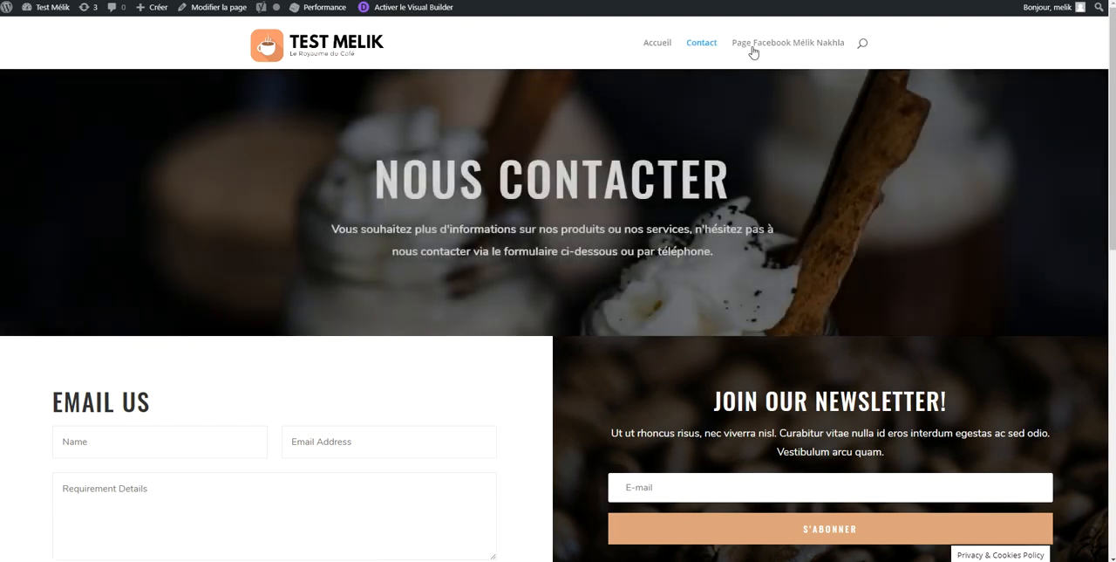
click(753, 49)
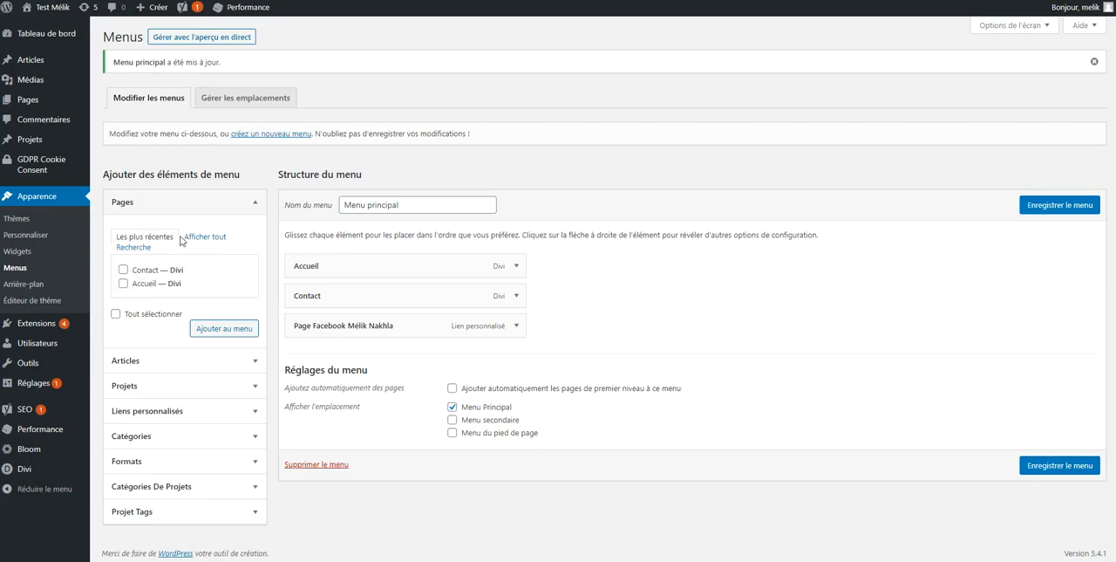
Add a custom link to google.com with the link text "Google" to the menu
click(190, 415)
click(192, 316)
text(https::)
text(/google.com)
key(Tab)
text(Google)
click(223, 388)
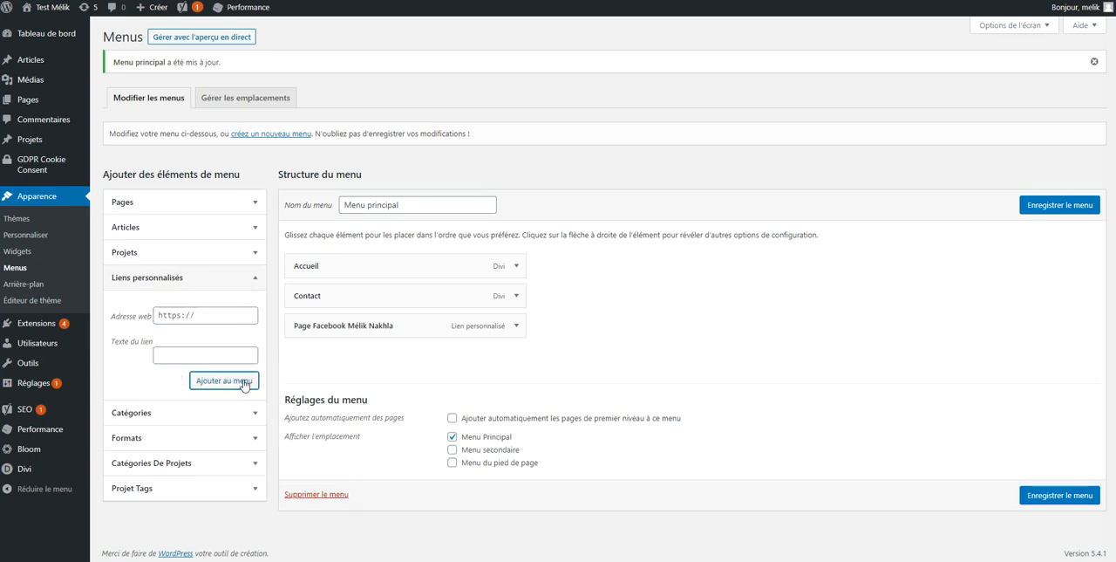
Nest the Google link as a sub-item of Contact, save the menu and view the Contact submenu on the published site
drag(316, 355, 286, 297)
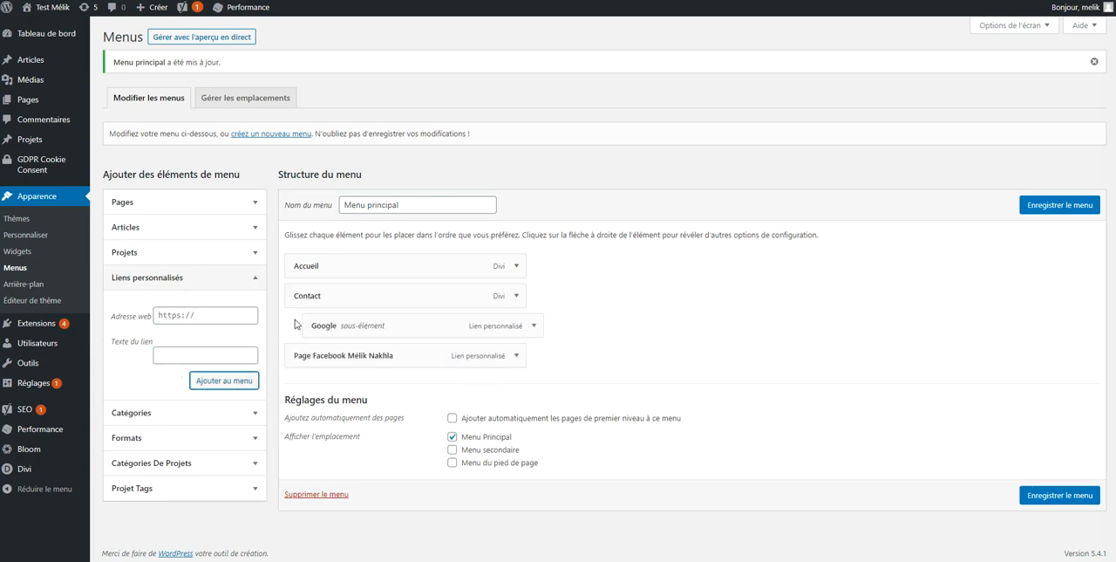
click(1043, 494)
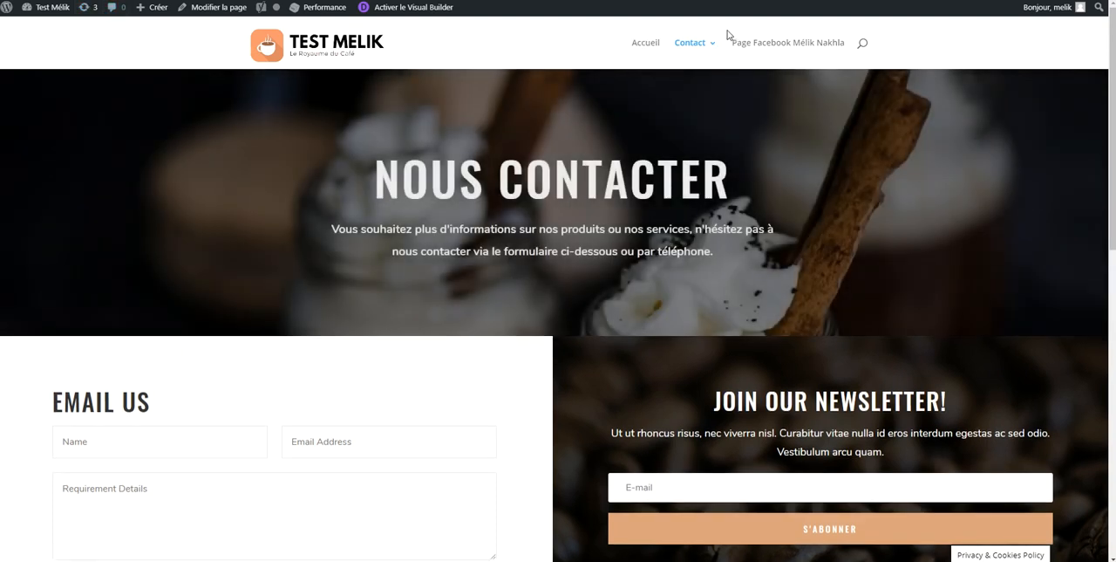
mouse_move(711, 45)
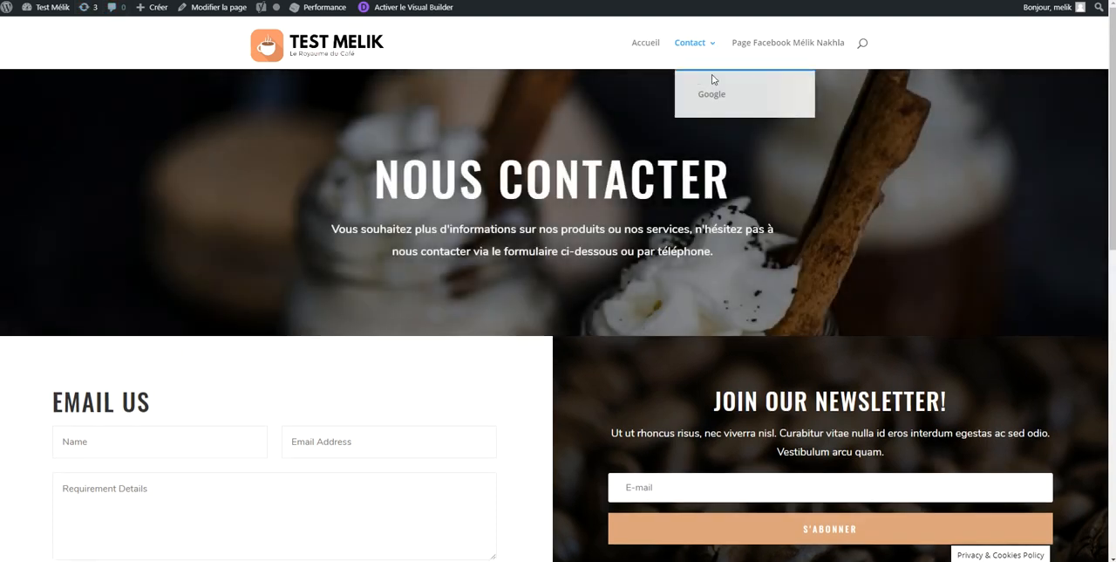